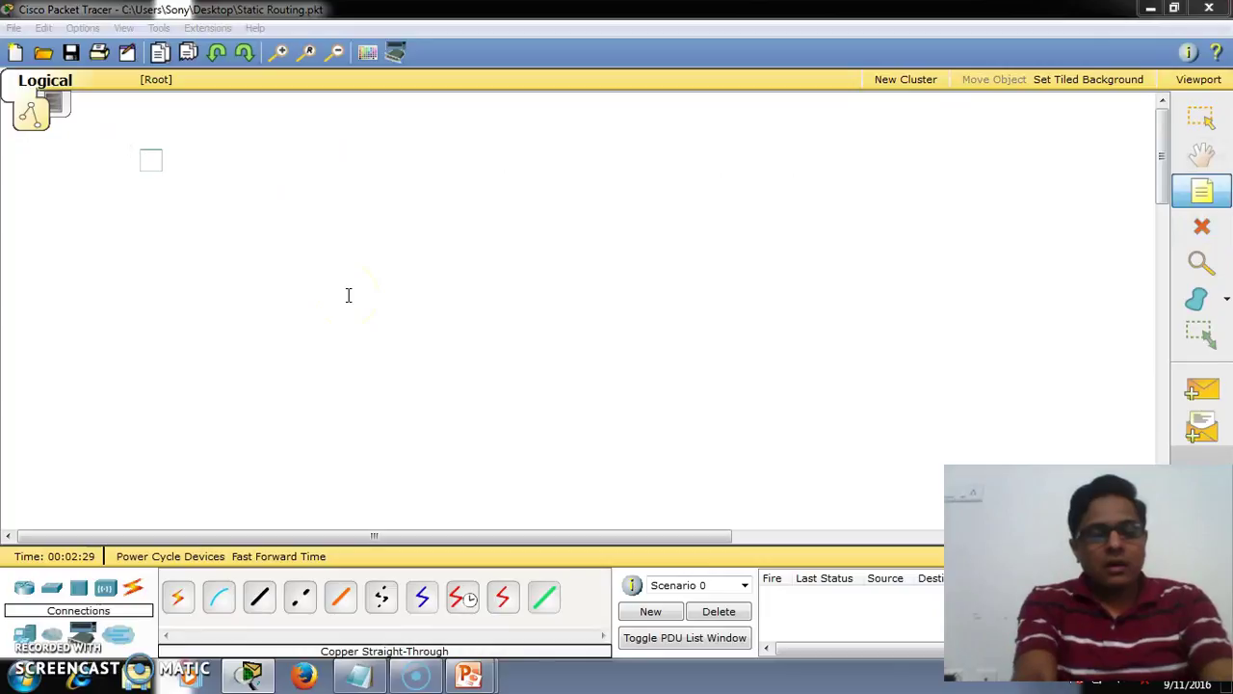
# - Type the network list Net A :10.0.0.0 through Net F: 15.0.0.0 into the note
pyautogui.write('N')
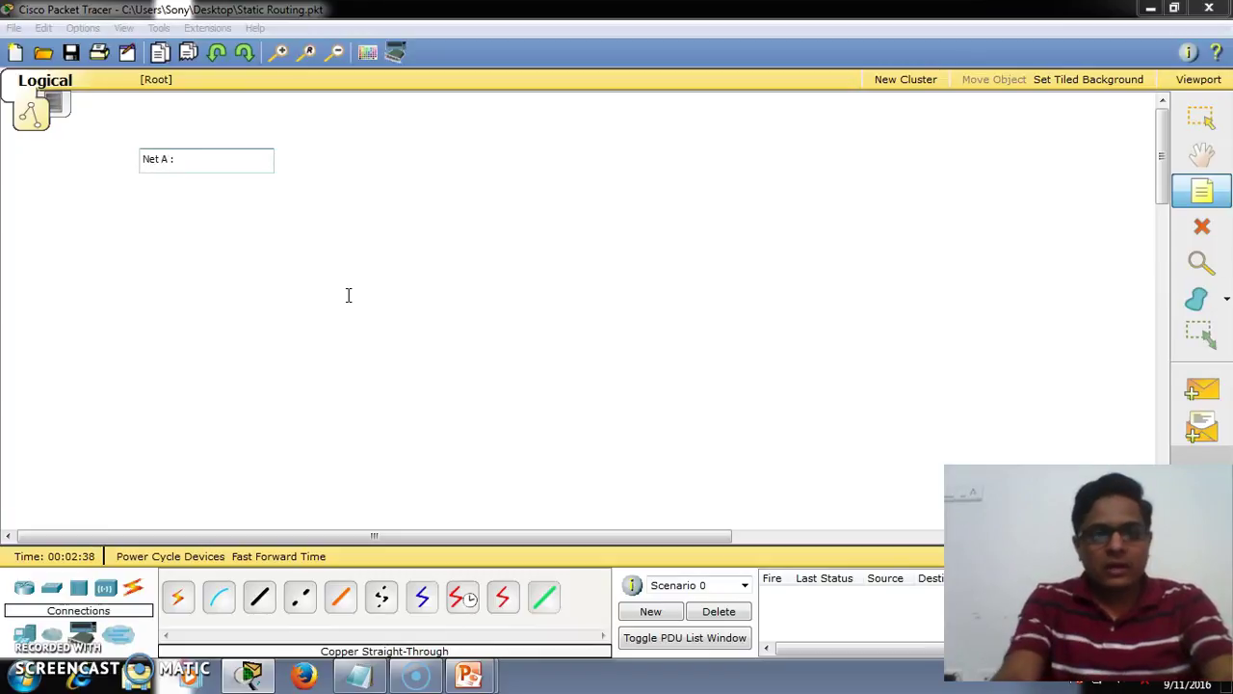
pyautogui.write('et A :')
pyautogui.press('Num_Lock')
pyautogui.write('100')
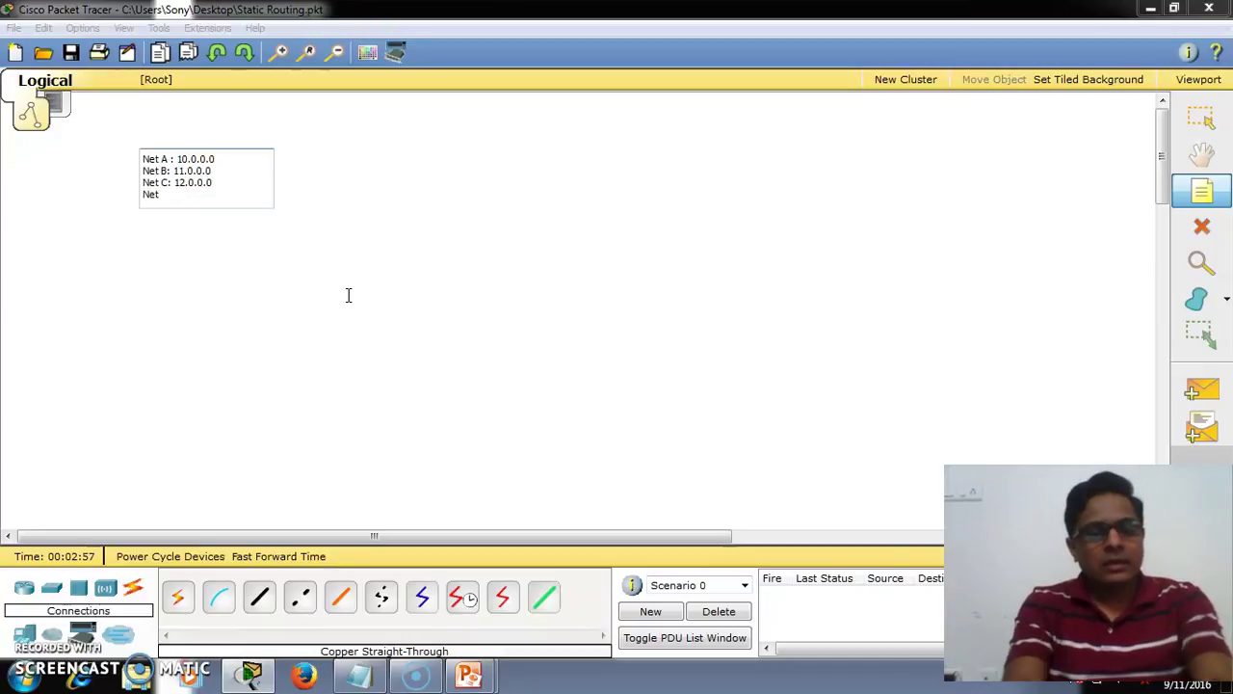
pyautogui.write('0.0.0')
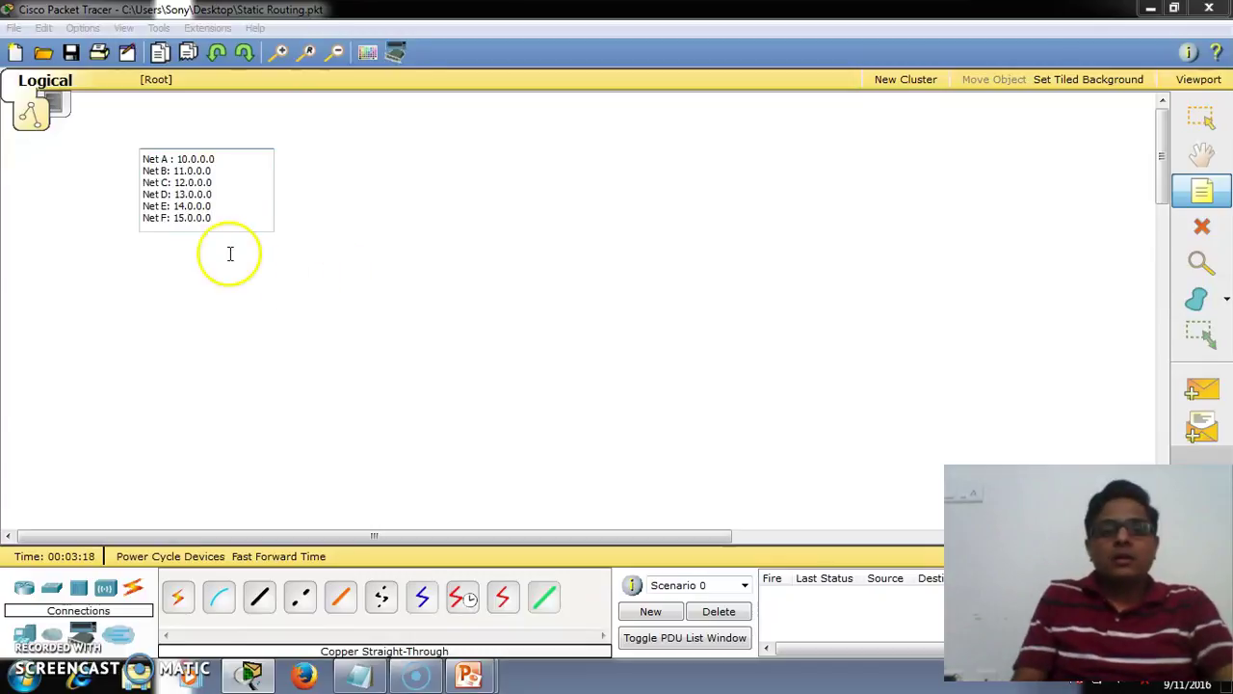
pyautogui.click(174, 159)
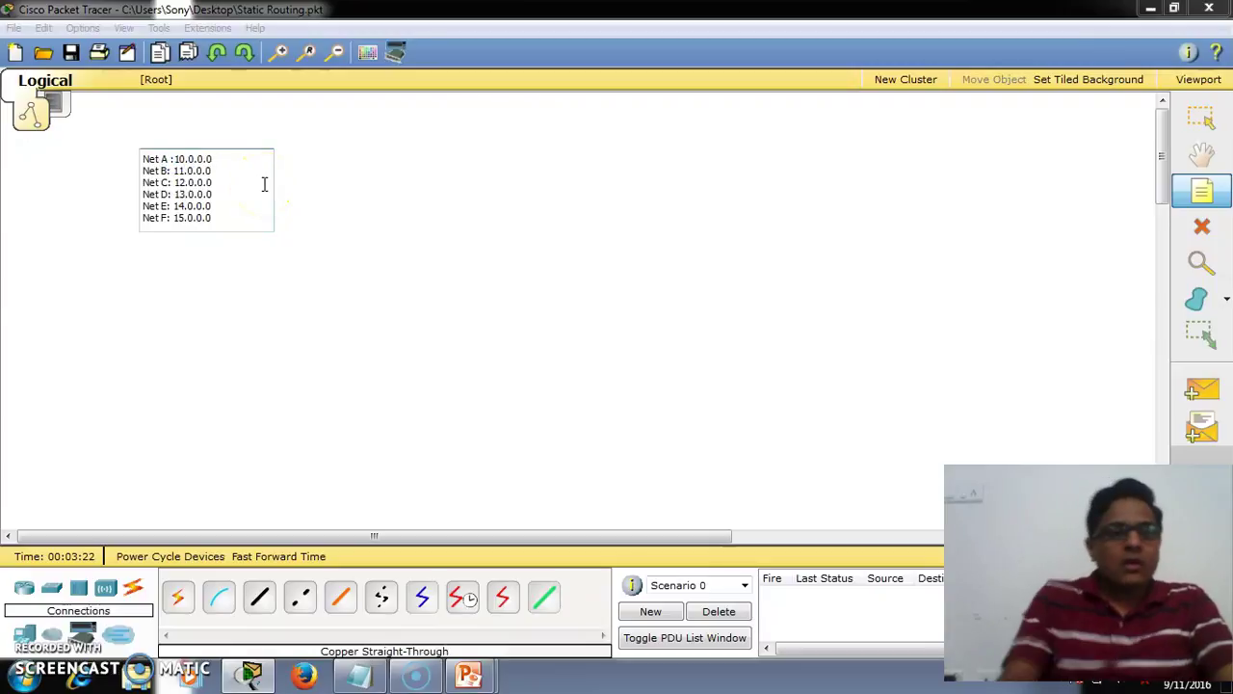
pyautogui.click(70, 52)
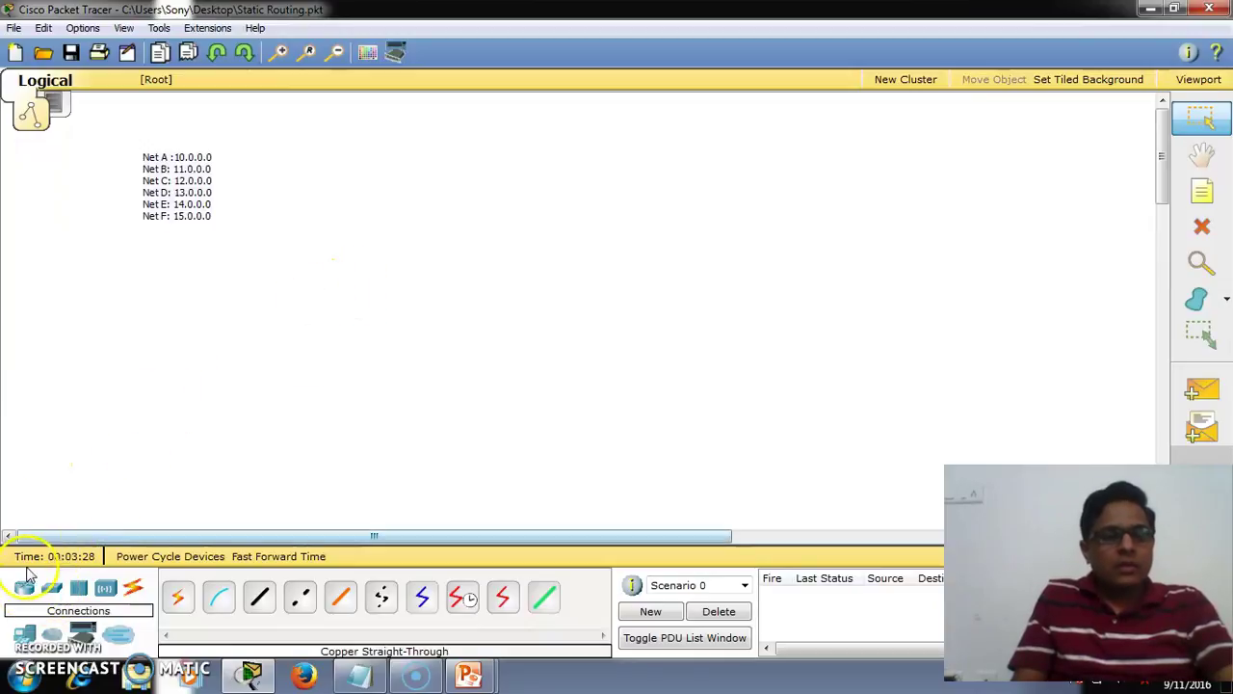
# - Place three 2960 switches: left, top centre and right of the canvas
pyautogui.click(52, 588)
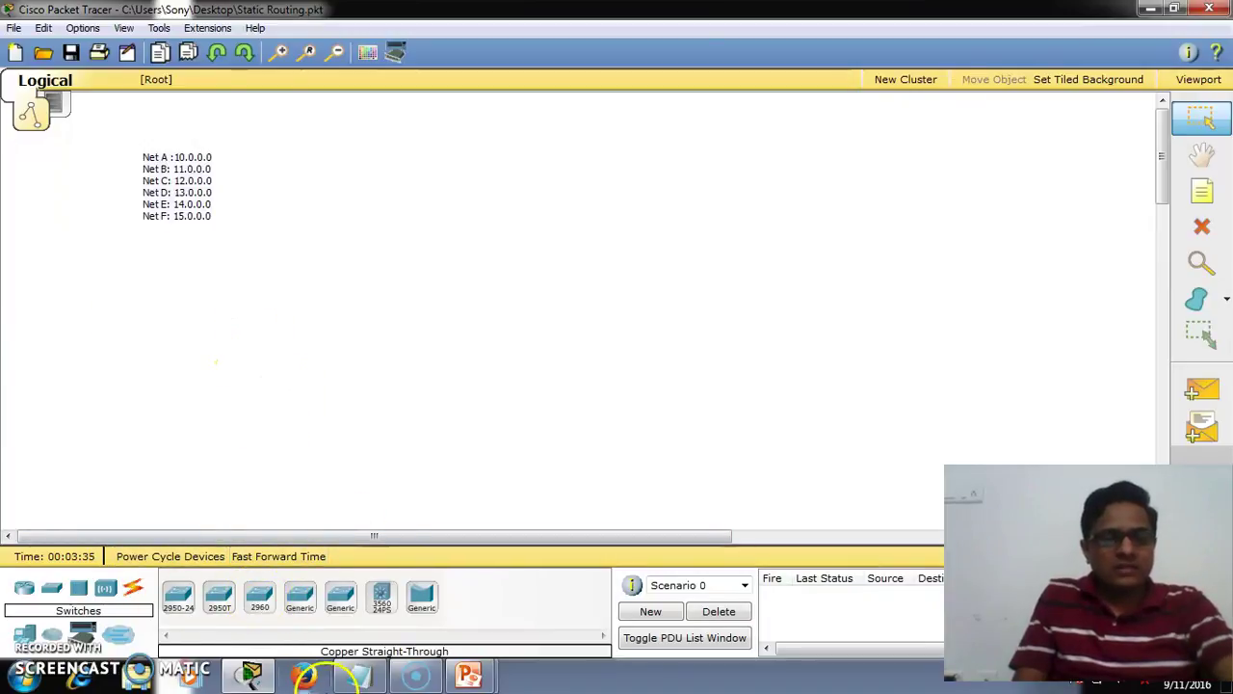
pyautogui.click(259, 596)
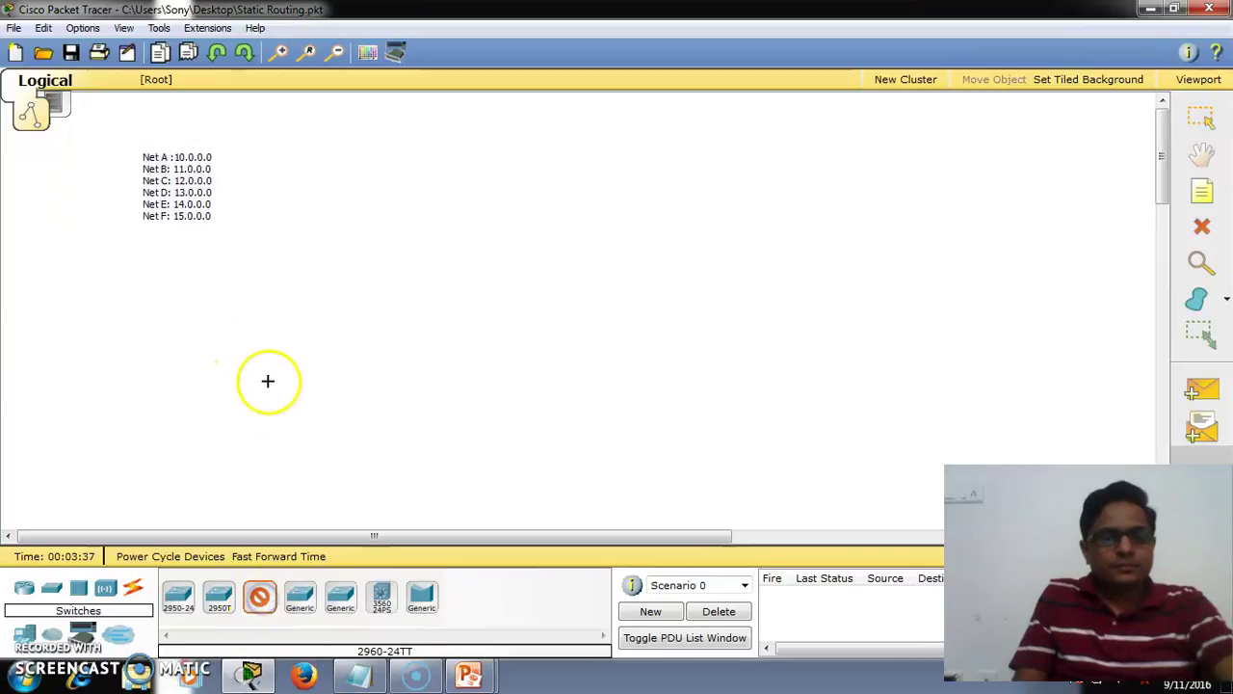
pyautogui.click(286, 349)
pyautogui.click(259, 597)
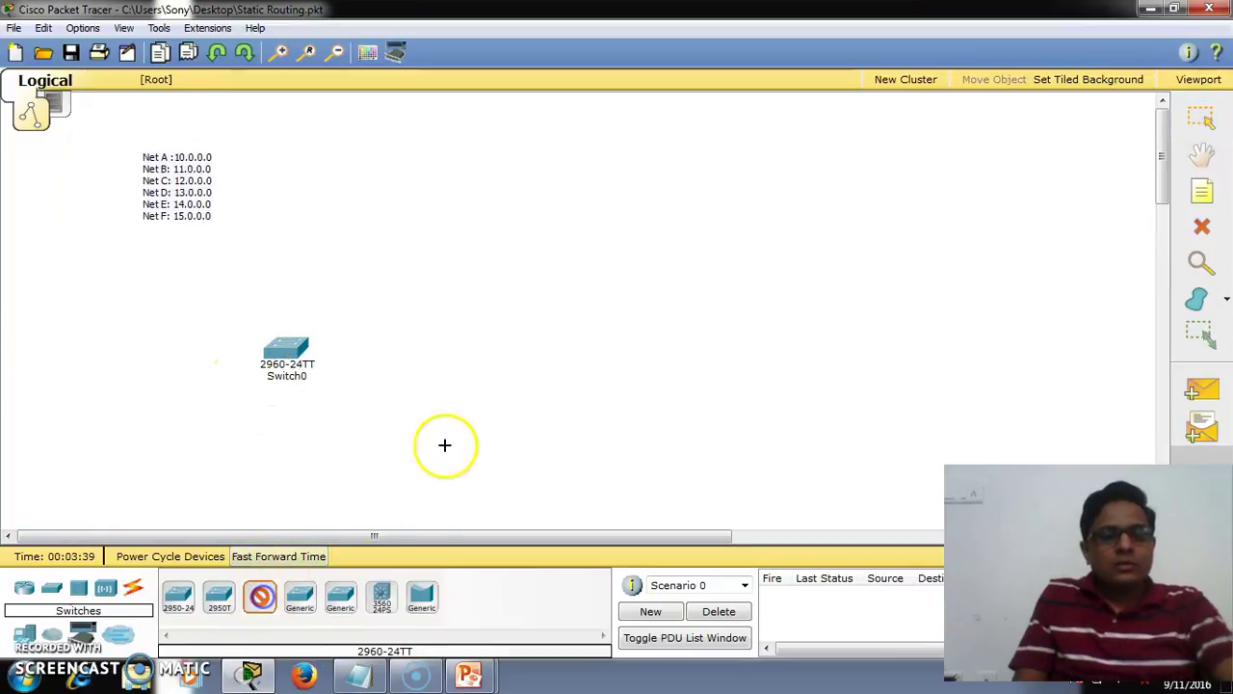
pyautogui.click(512, 239)
pyautogui.click(742, 357)
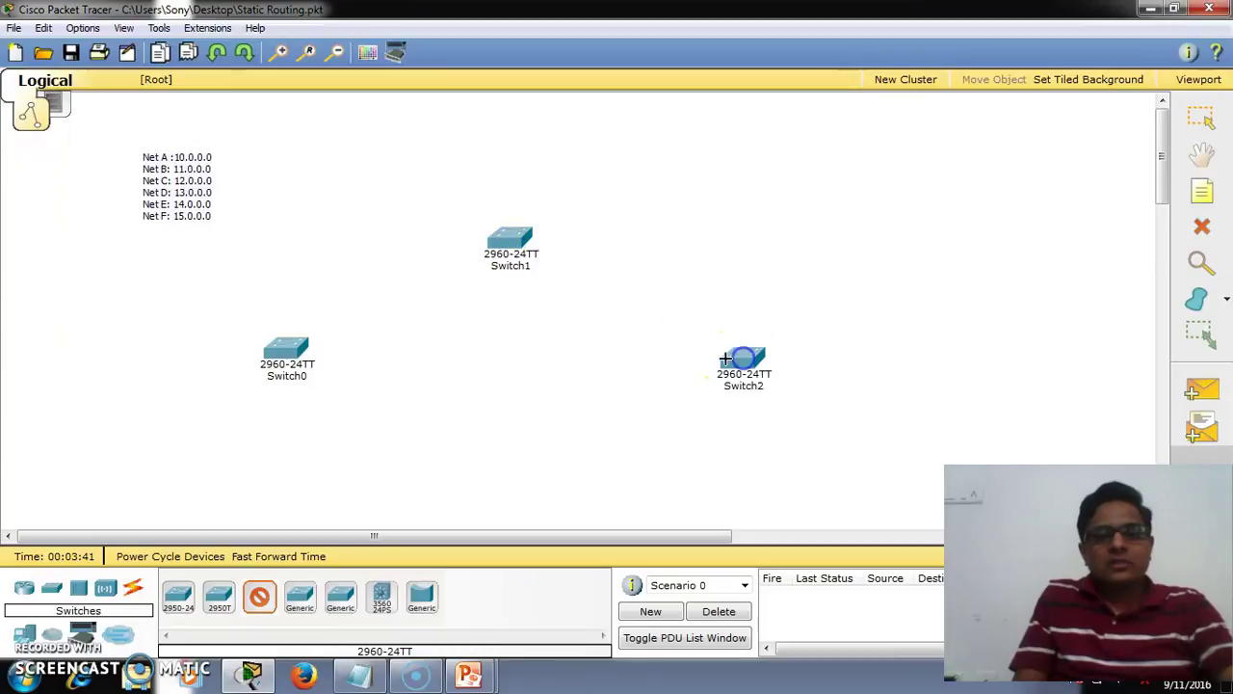
pyautogui.click(1201, 118)
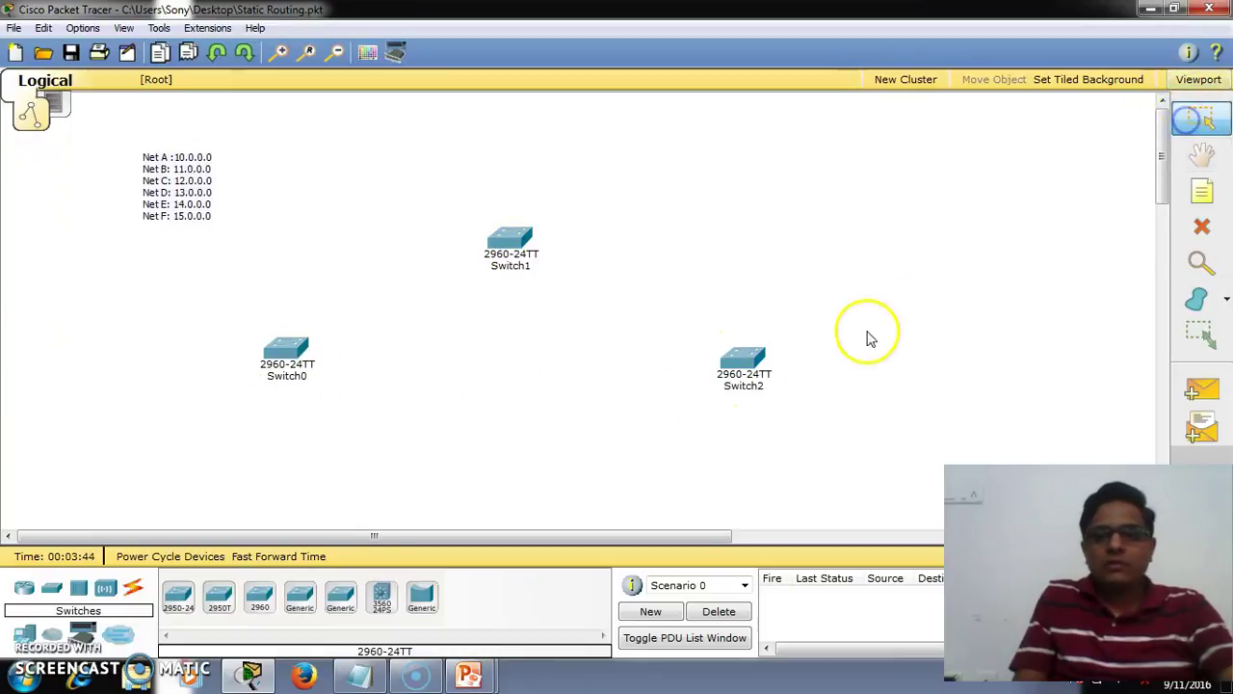
pyautogui.moveTo(743, 349); pyautogui.dragTo(732, 340)
pyautogui.moveTo(284, 346)
pyautogui.mouseDown()
pyautogui.moveTo(303, 339)
pyautogui.moveTo(282, 339)
pyautogui.mouseUp()
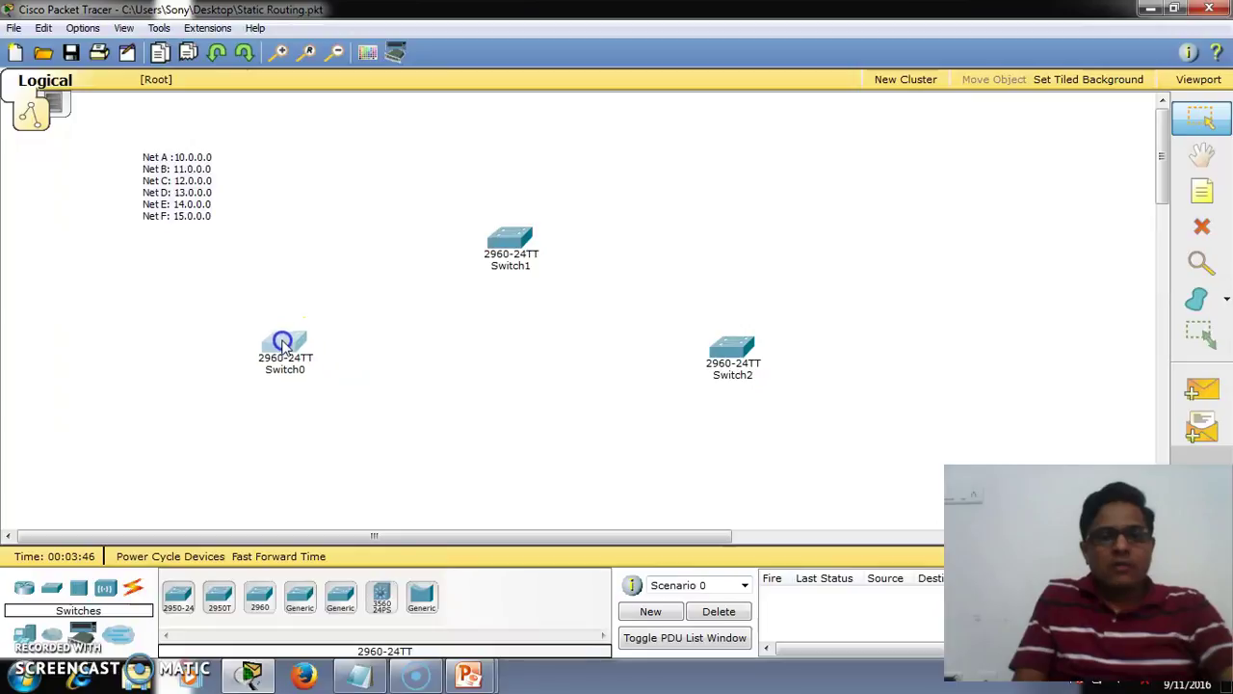
# - Place three generic PCs, PC0 to PC2, one beside each switch
pyautogui.click(22, 636)
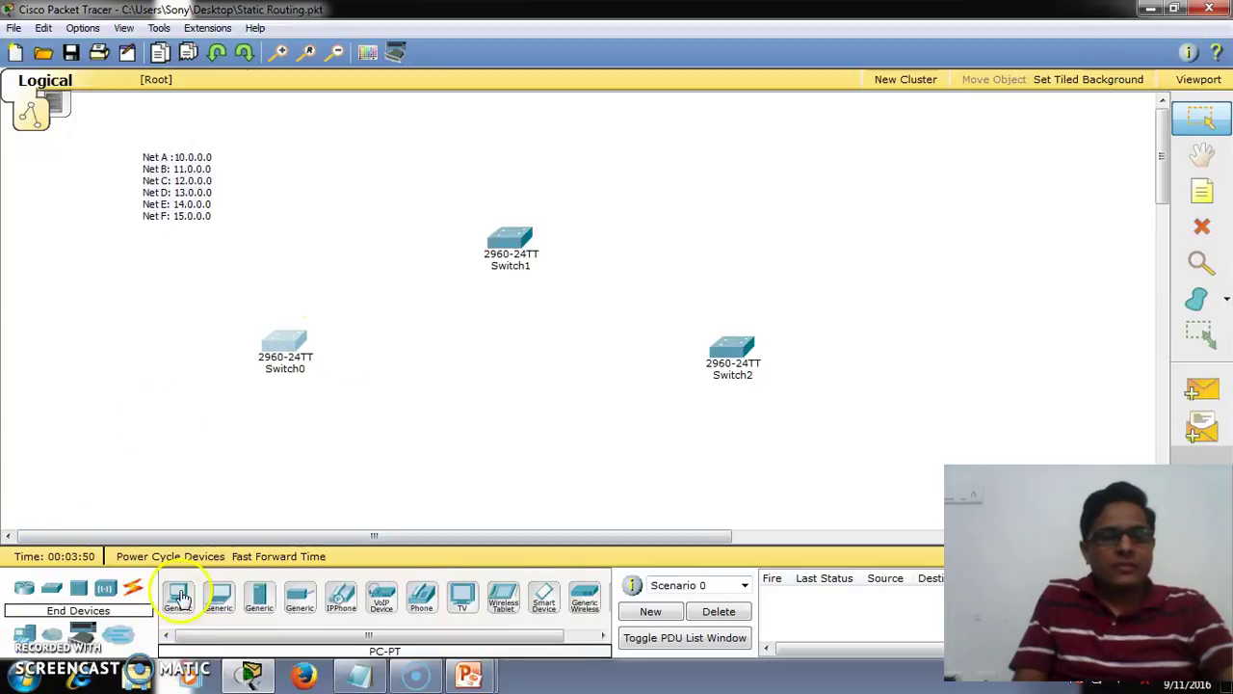
pyautogui.click(178, 592)
pyautogui.click(108, 356)
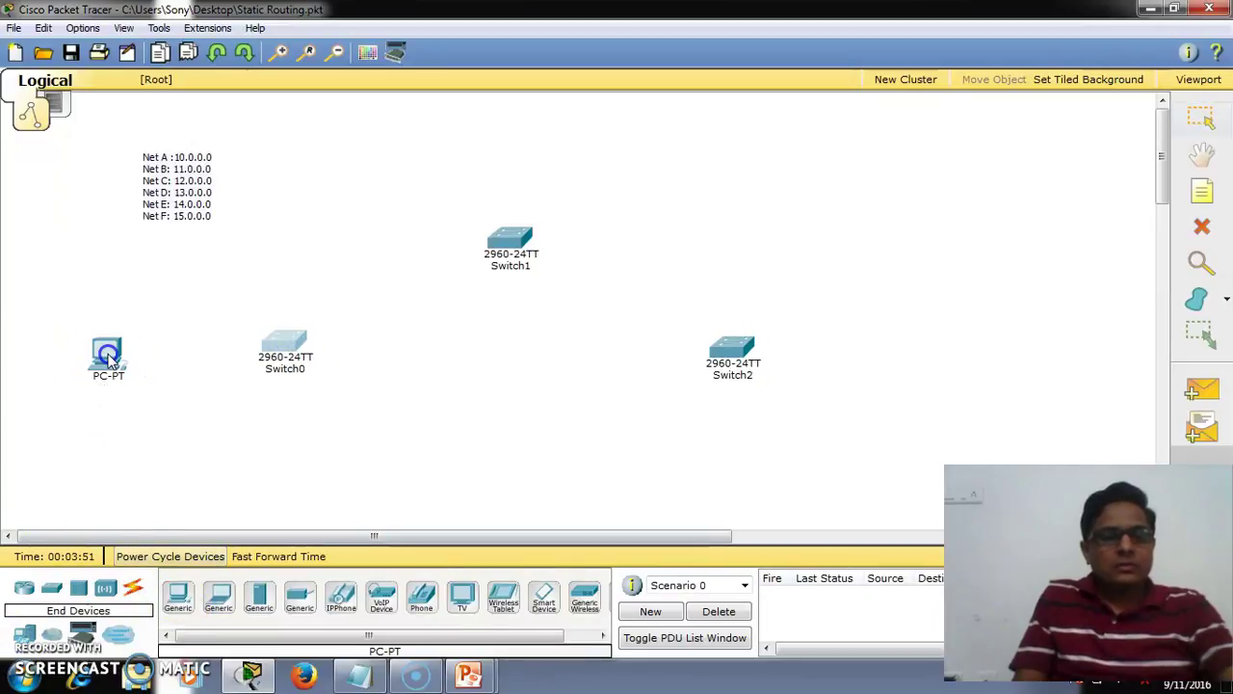
pyautogui.click(178, 593)
pyautogui.click(514, 125)
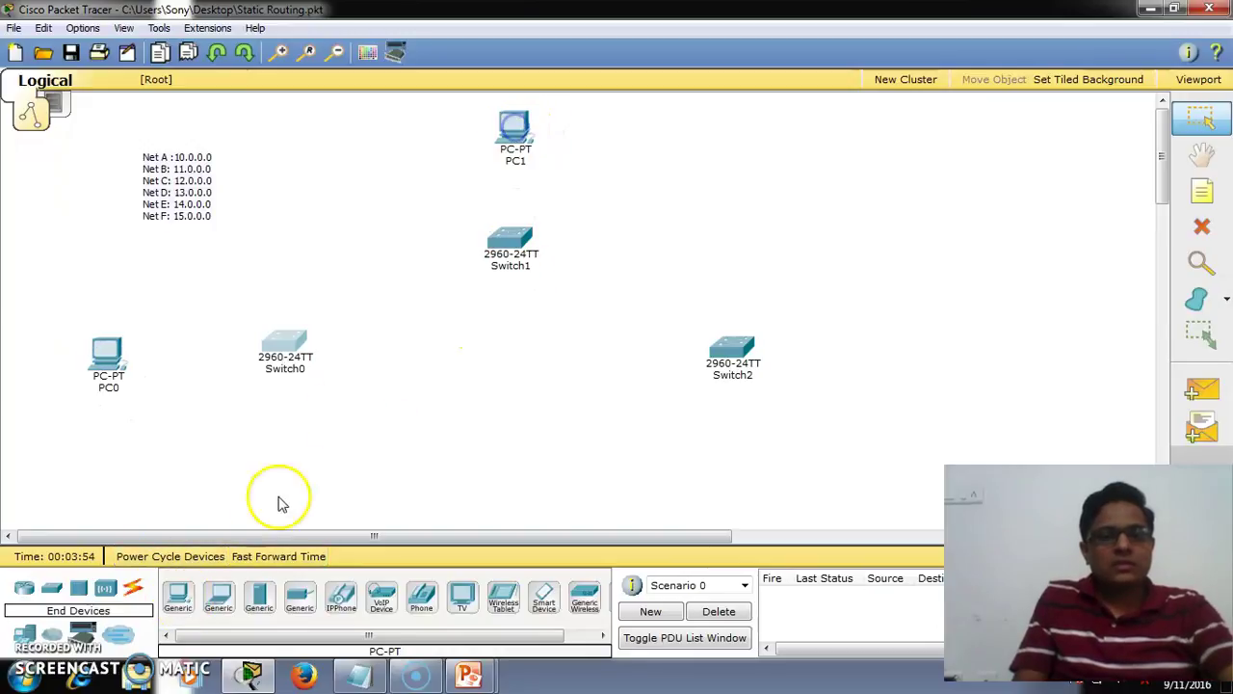
pyautogui.click(880, 352)
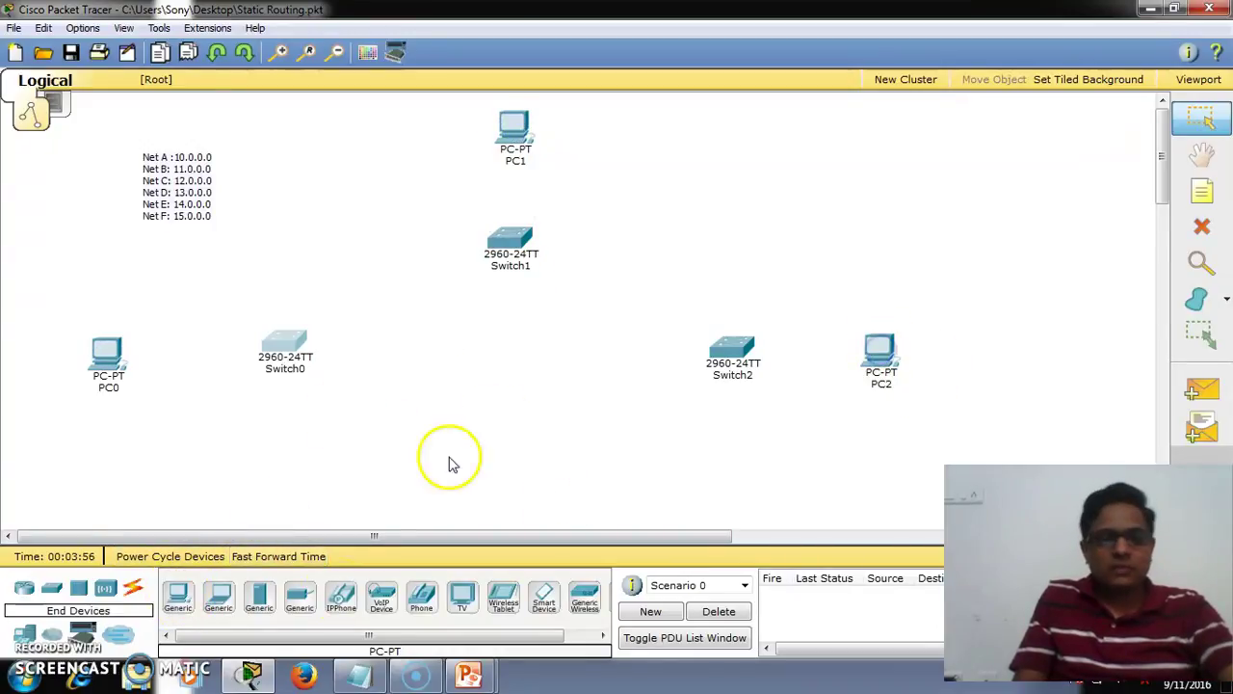
pyautogui.click(132, 589)
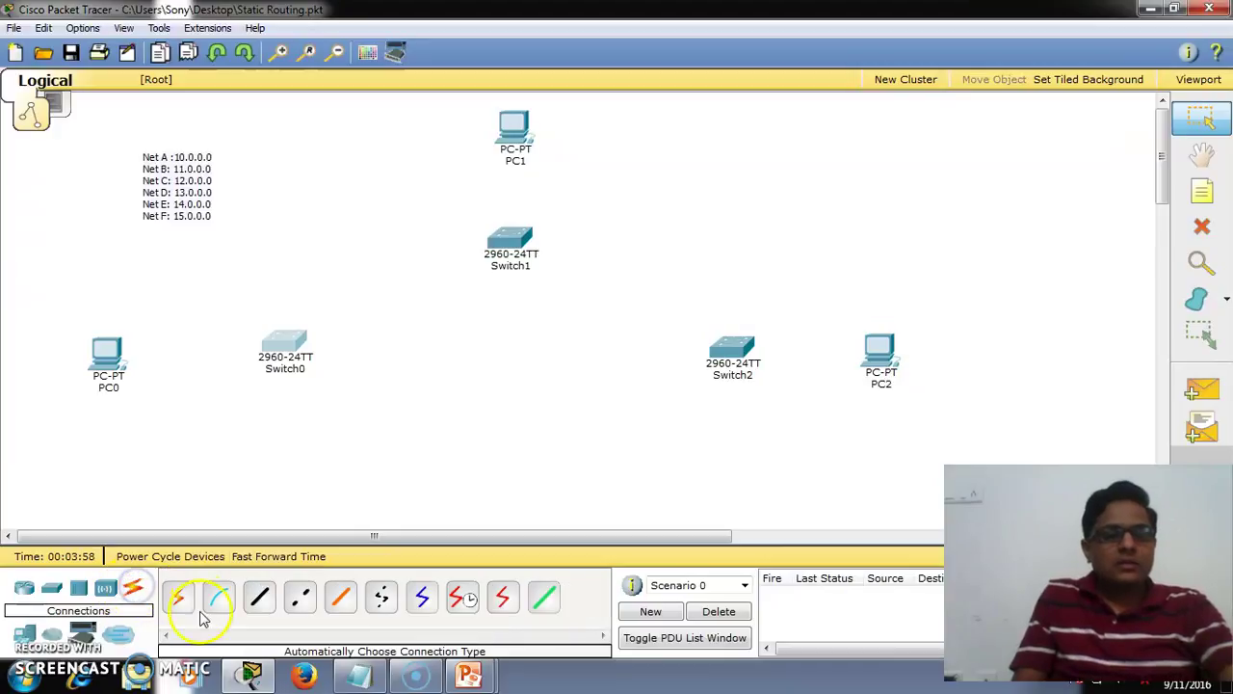
# - Cable Switch0 and Switch1 FastEthernet0/1 to PC0 and PC1 FastEthernet0 with copper straight-through
pyautogui.click(258, 601)
pyautogui.click(284, 345)
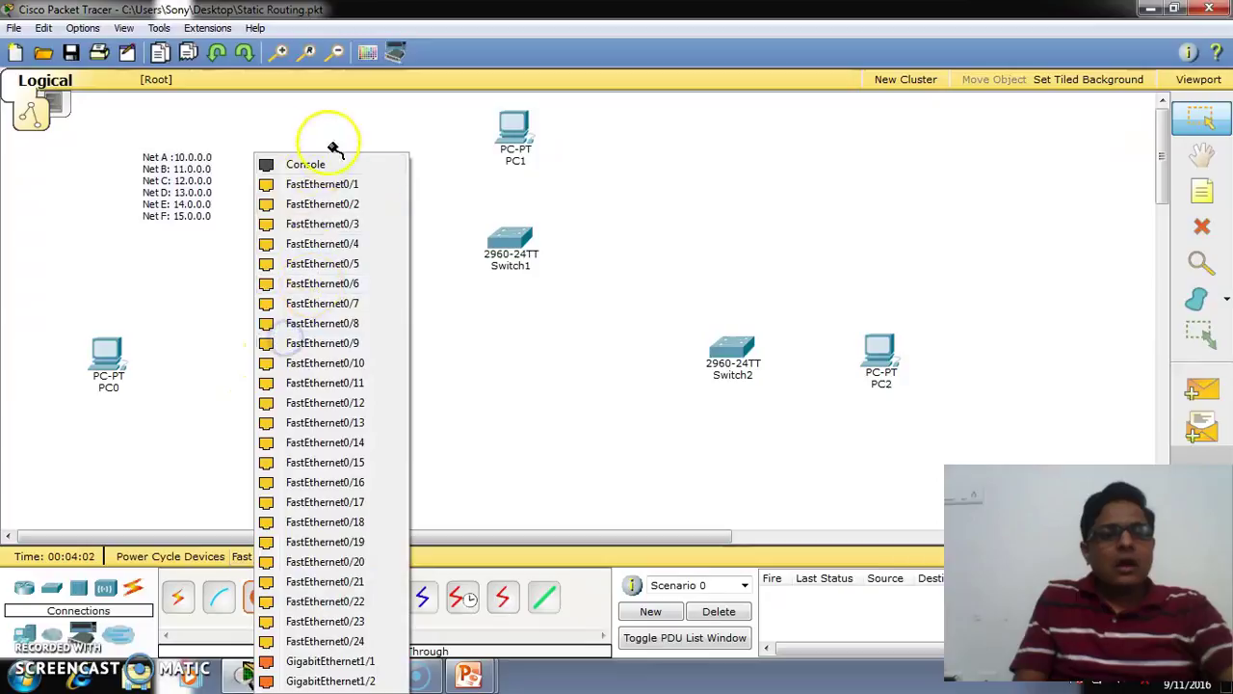
pyautogui.click(339, 184)
pyautogui.click(104, 354)
pyautogui.click(159, 369)
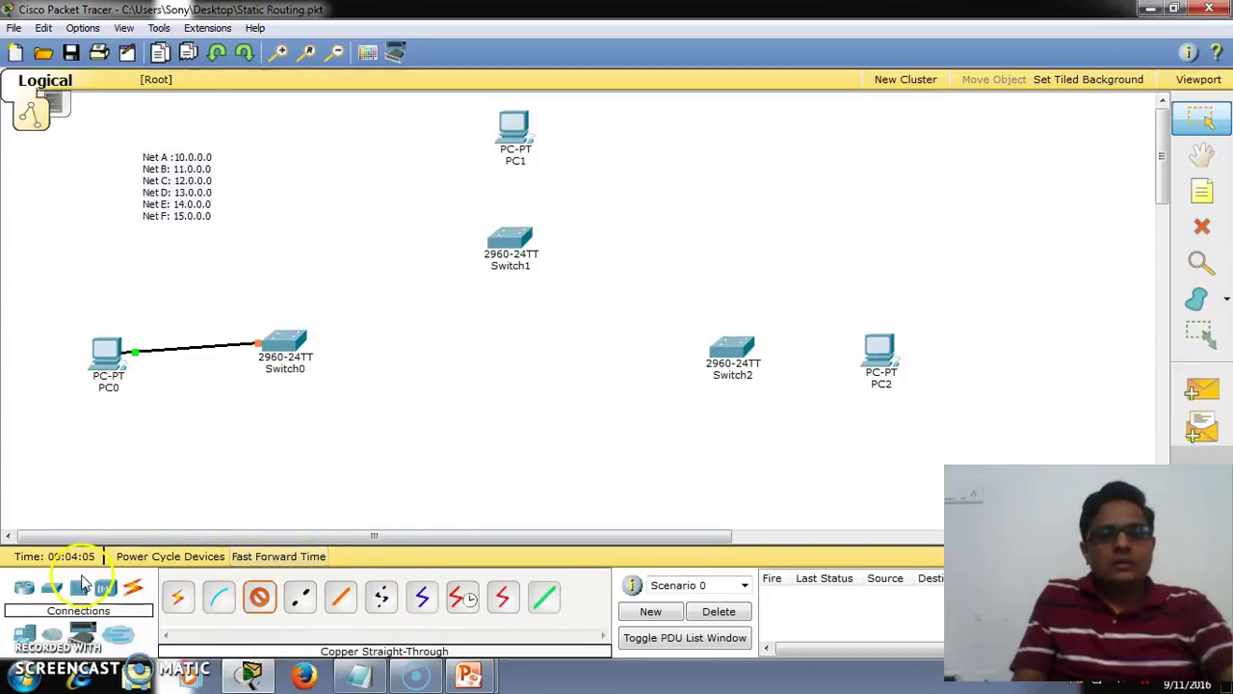
pyautogui.click(507, 239)
pyautogui.click(569, 182)
pyautogui.click(510, 124)
pyautogui.click(550, 143)
# - Cable Switch2 FastEthernet0/1 to PC2 FastEthernet0 with copper straight-through
pyautogui.click(267, 598)
pyautogui.click(730, 352)
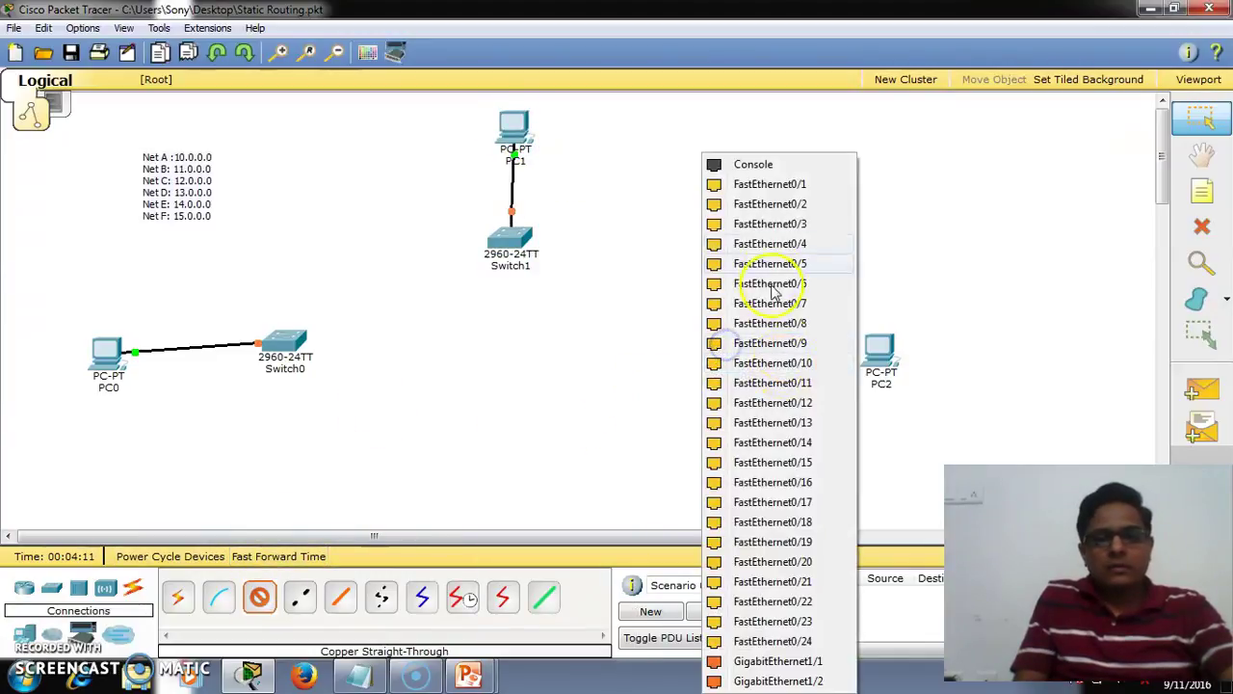
pyautogui.click(789, 186)
pyautogui.click(878, 350)
pyautogui.click(927, 363)
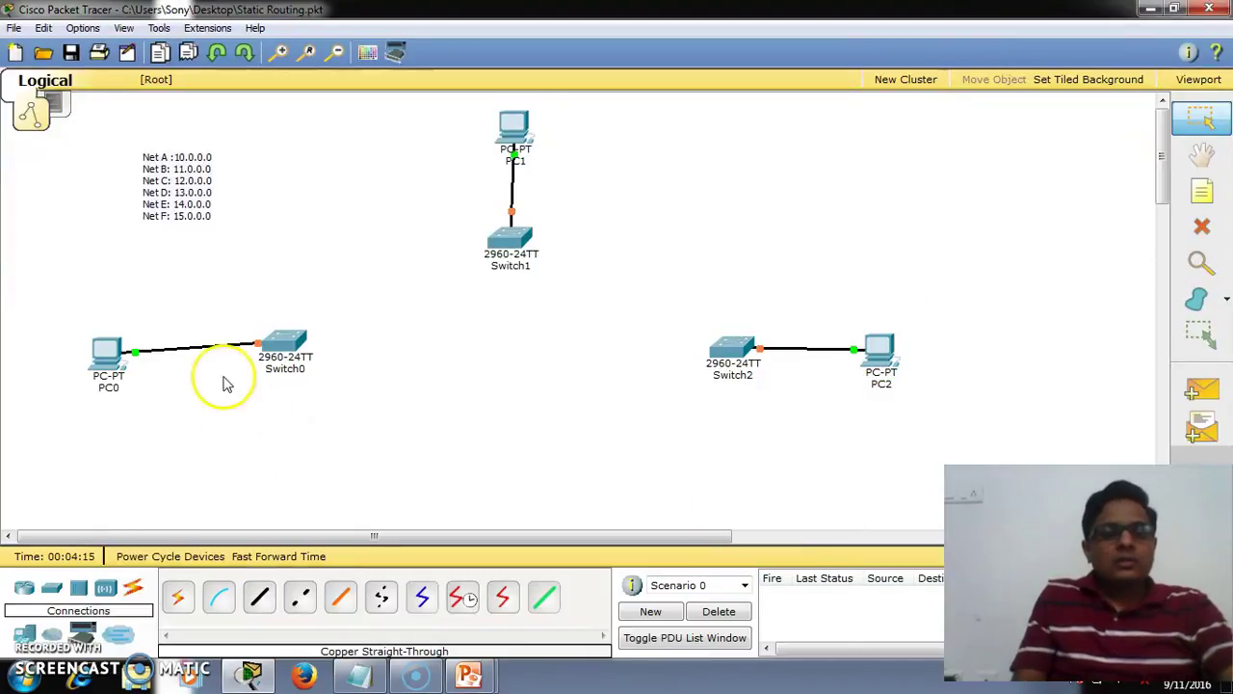
# - Nudge Switch0, PC2 and PC1 slightly into position
pyautogui.moveTo(289, 338); pyautogui.dragTo(281, 356)
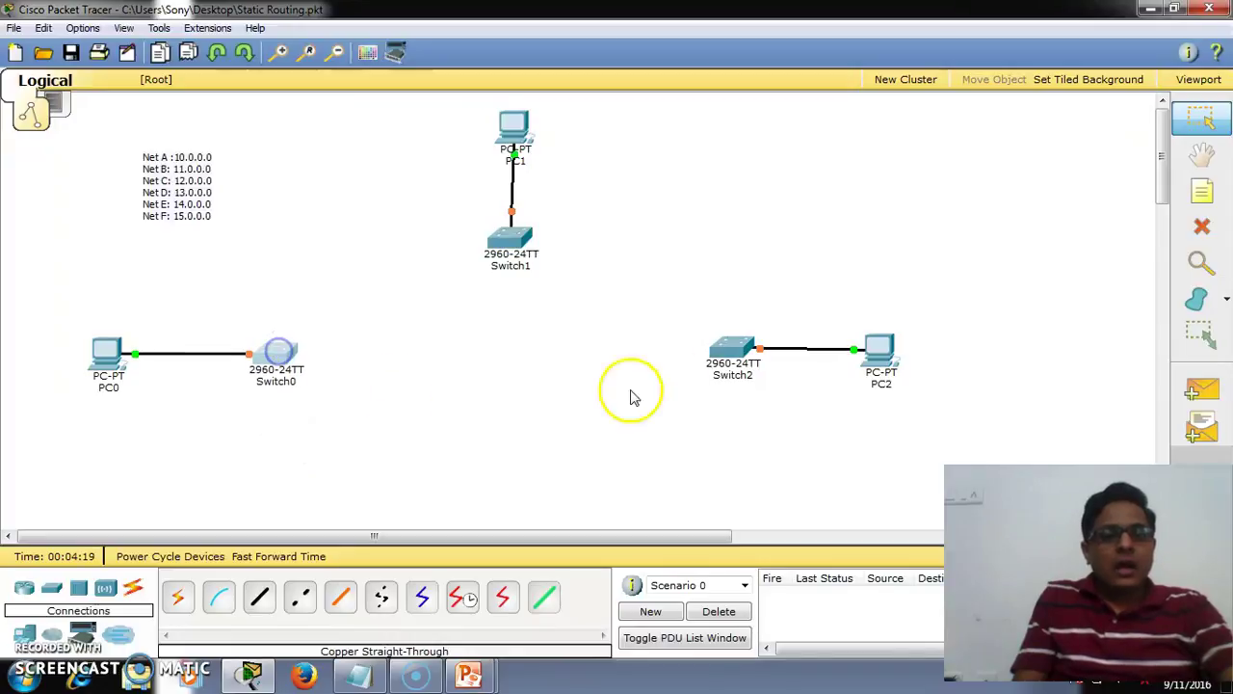
pyautogui.click(880, 352)
pyautogui.moveTo(884, 354); pyautogui.dragTo(888, 352)
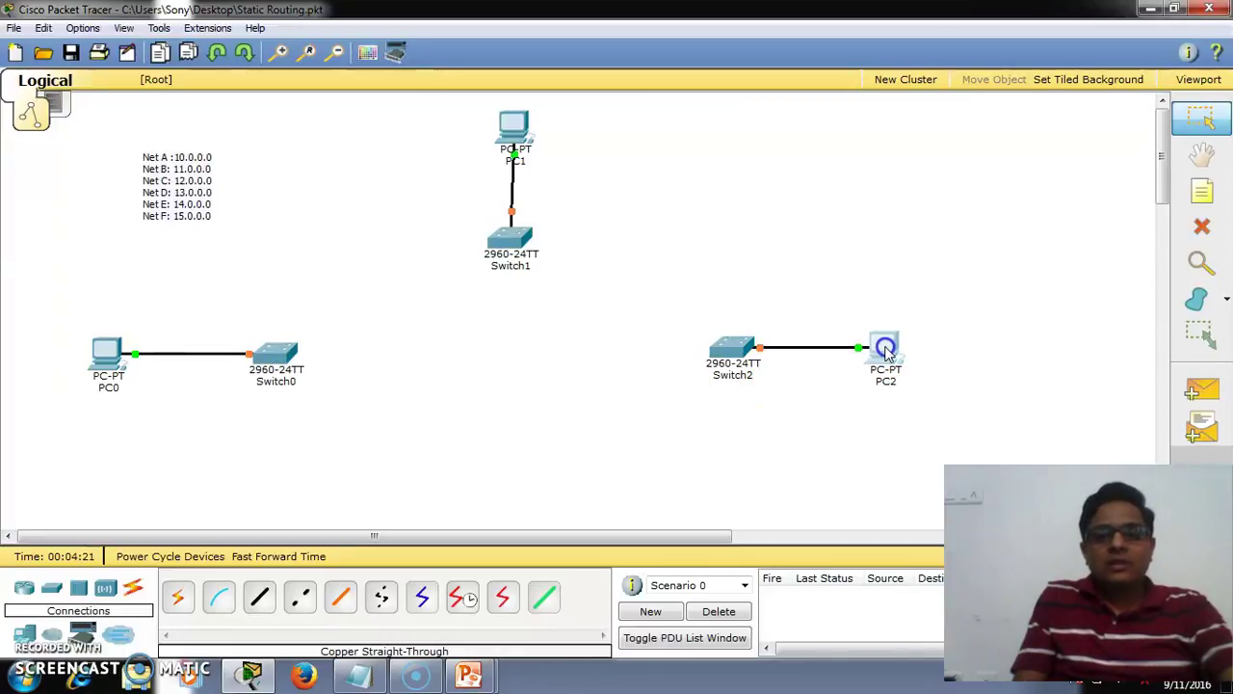
pyautogui.moveTo(520, 125); pyautogui.dragTo(514, 127)
pyautogui.click(99, 636)
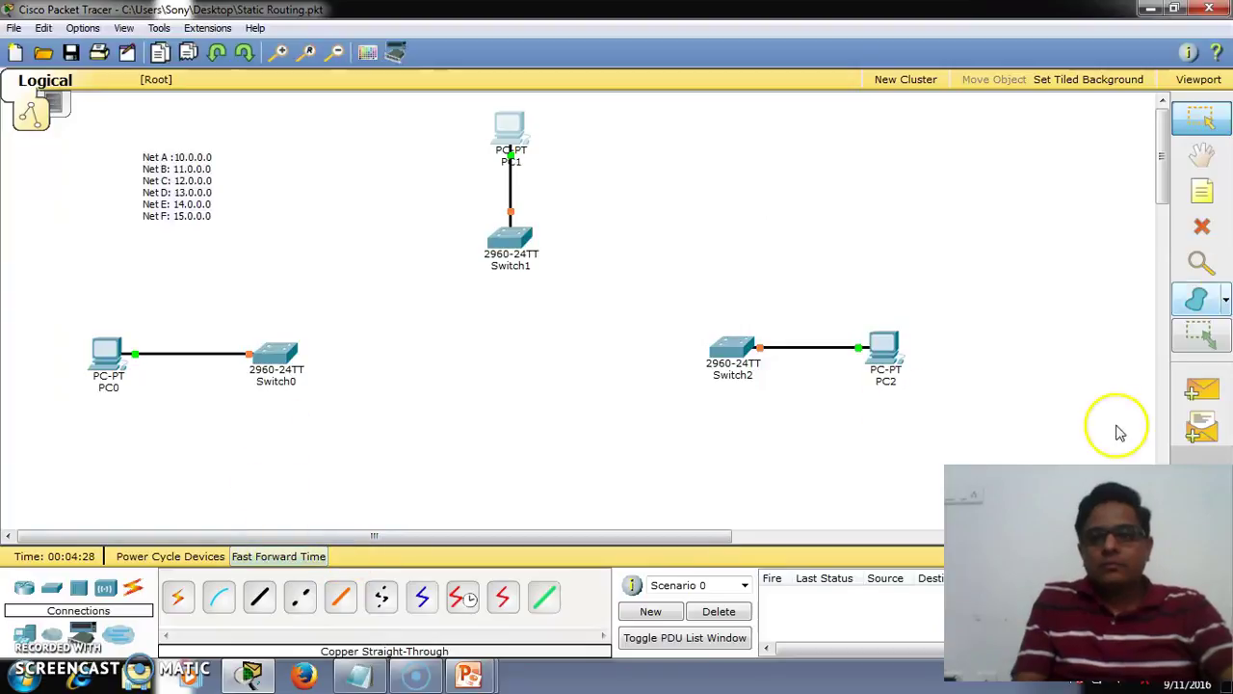
# - Add notes 'Net: A 10.0.0.0/8' above PC0 and 'Net B: 11.0.0.0' beside PC1
pyautogui.click(1202, 192)
pyautogui.click(153, 283)
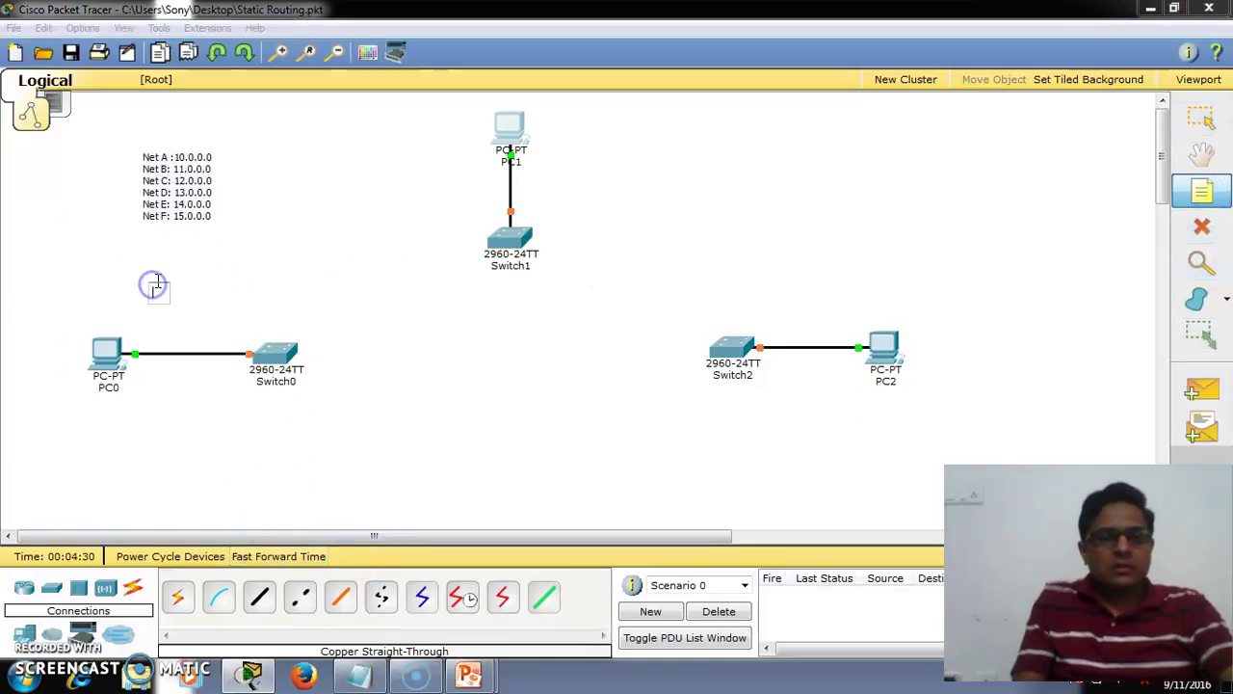
pyautogui.write('Net: A')
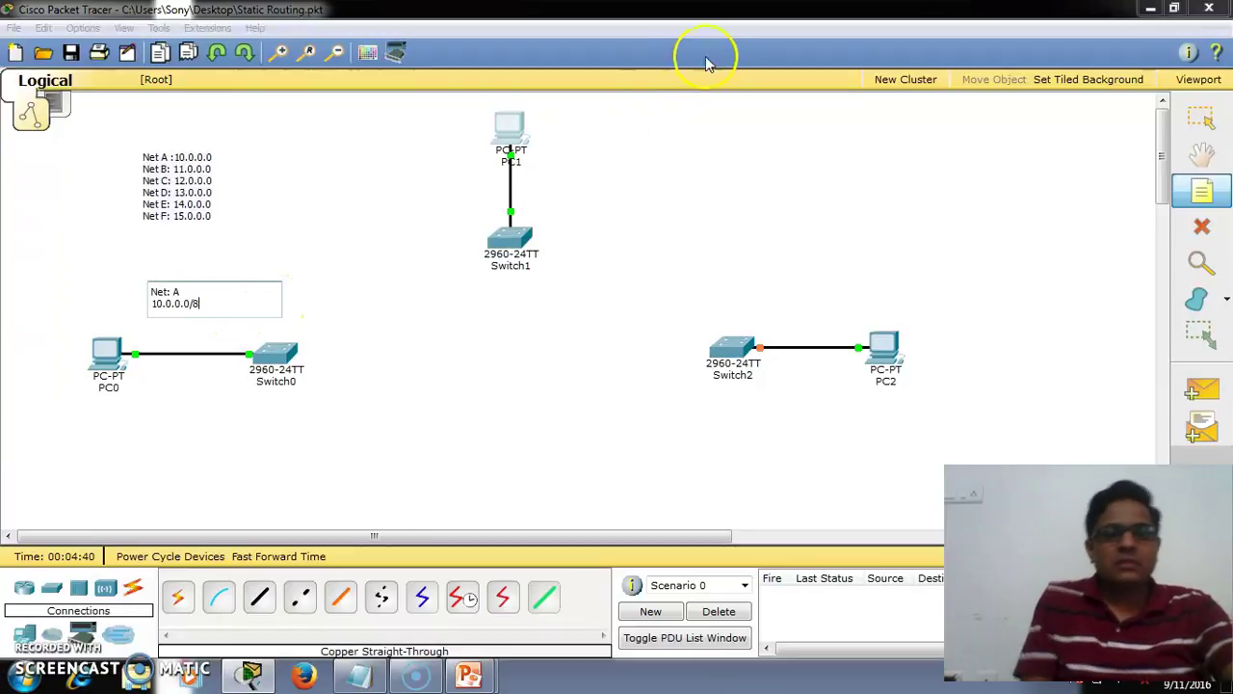
pyautogui.click(1202, 198)
pyautogui.click(543, 147)
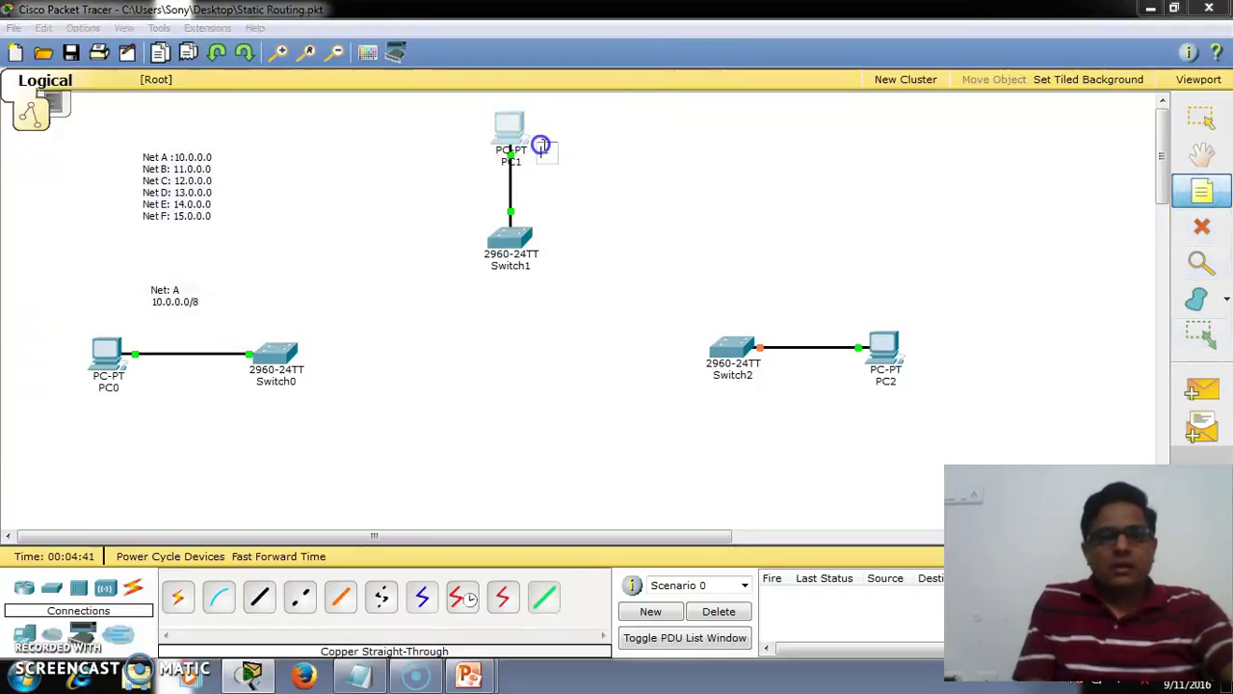
pyautogui.write('Net B: 11.0.0.0')
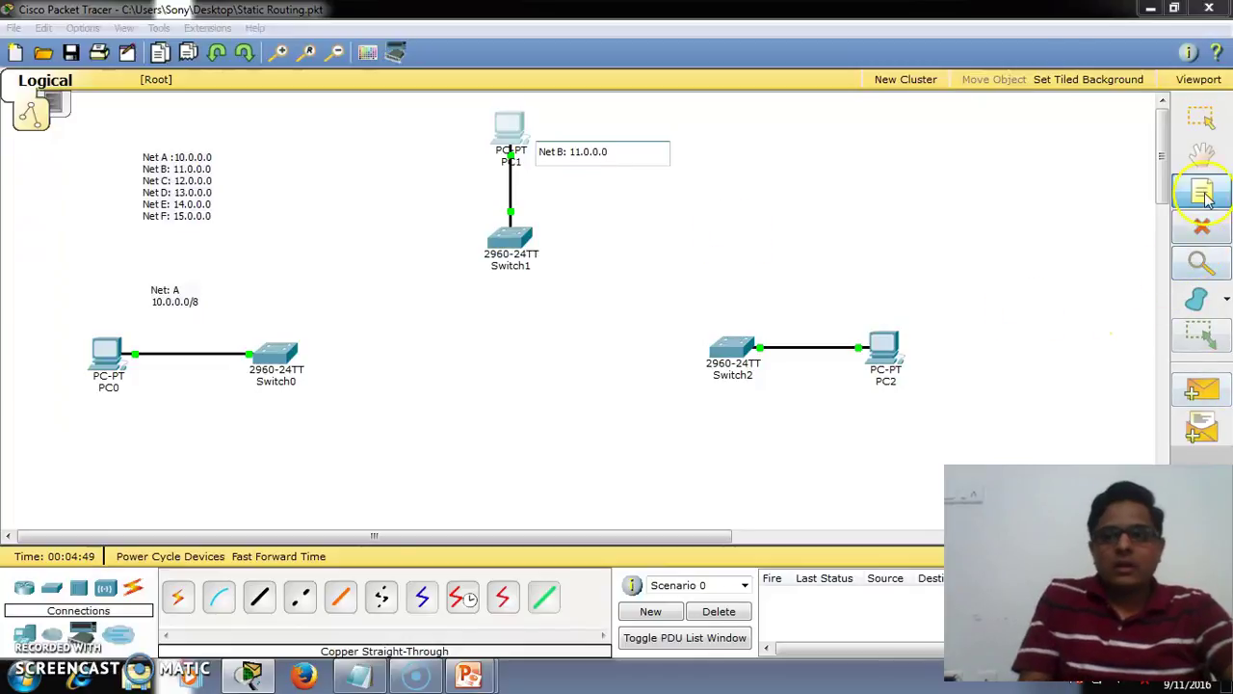
pyautogui.click(1203, 193)
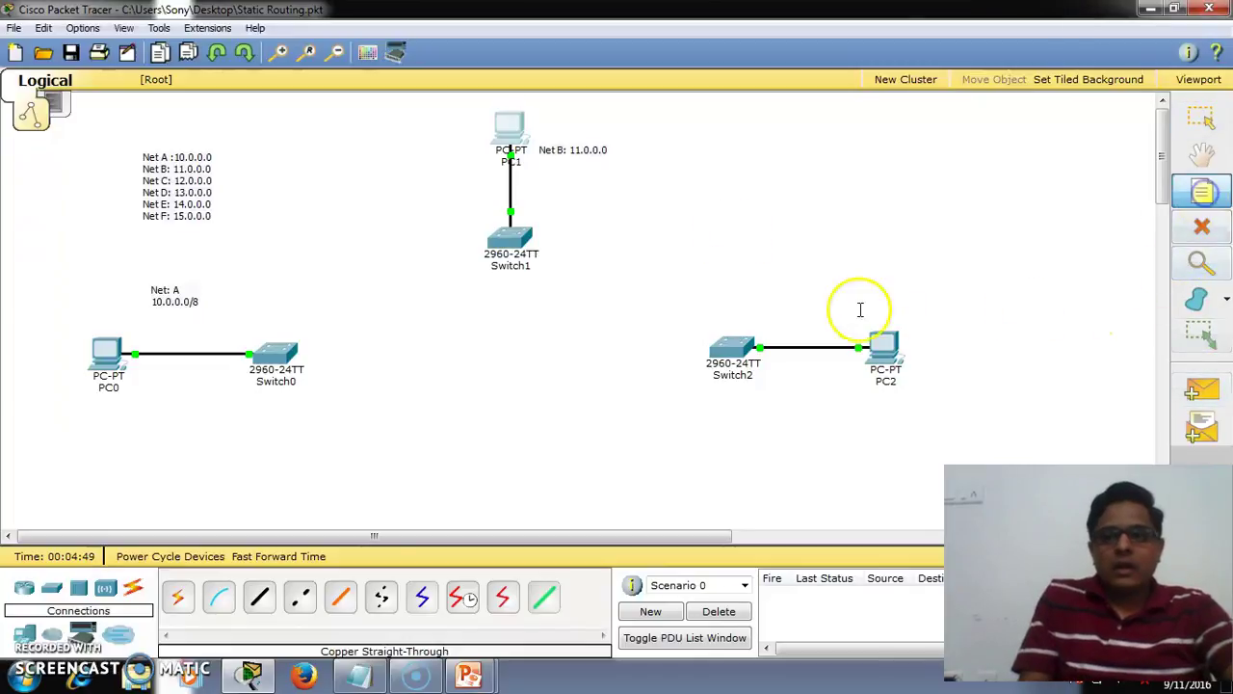
# - Add a 'Net C: 12.0.0.0' note near PC2 and drag the notes into place
pyautogui.click(778, 266)
pyautogui.write('Net C: 12.0.0.0')
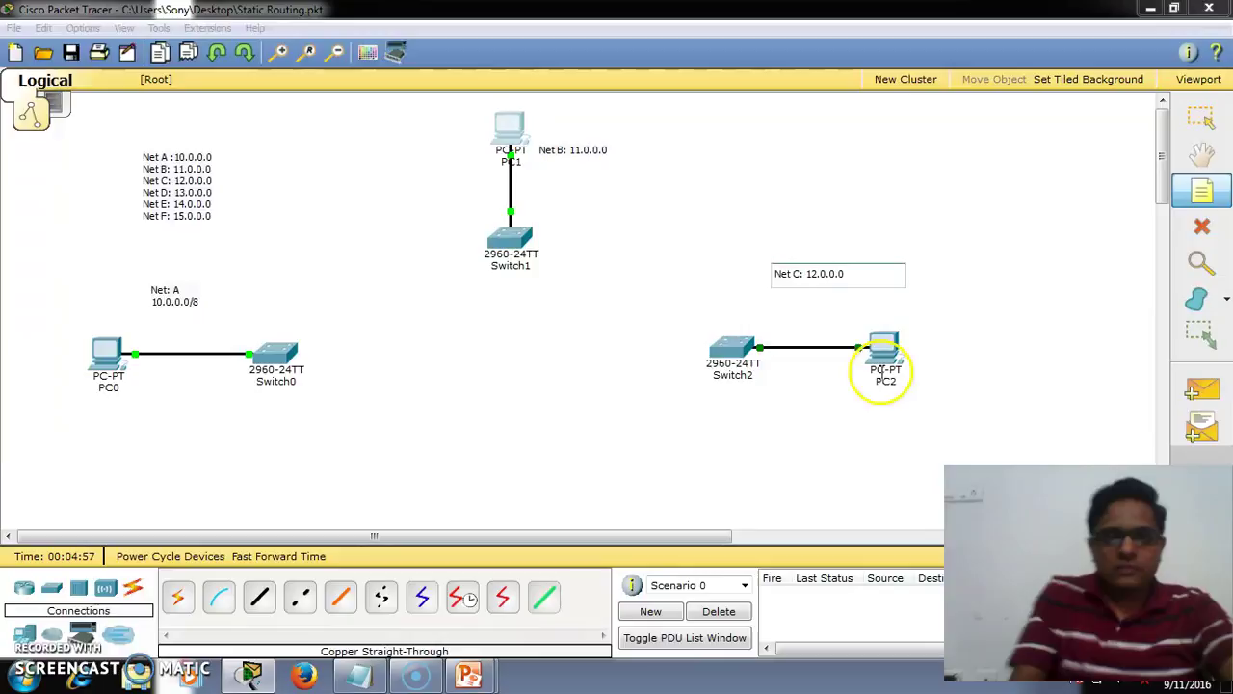
pyautogui.click(968, 242)
pyautogui.moveTo(815, 274); pyautogui.dragTo(815, 421)
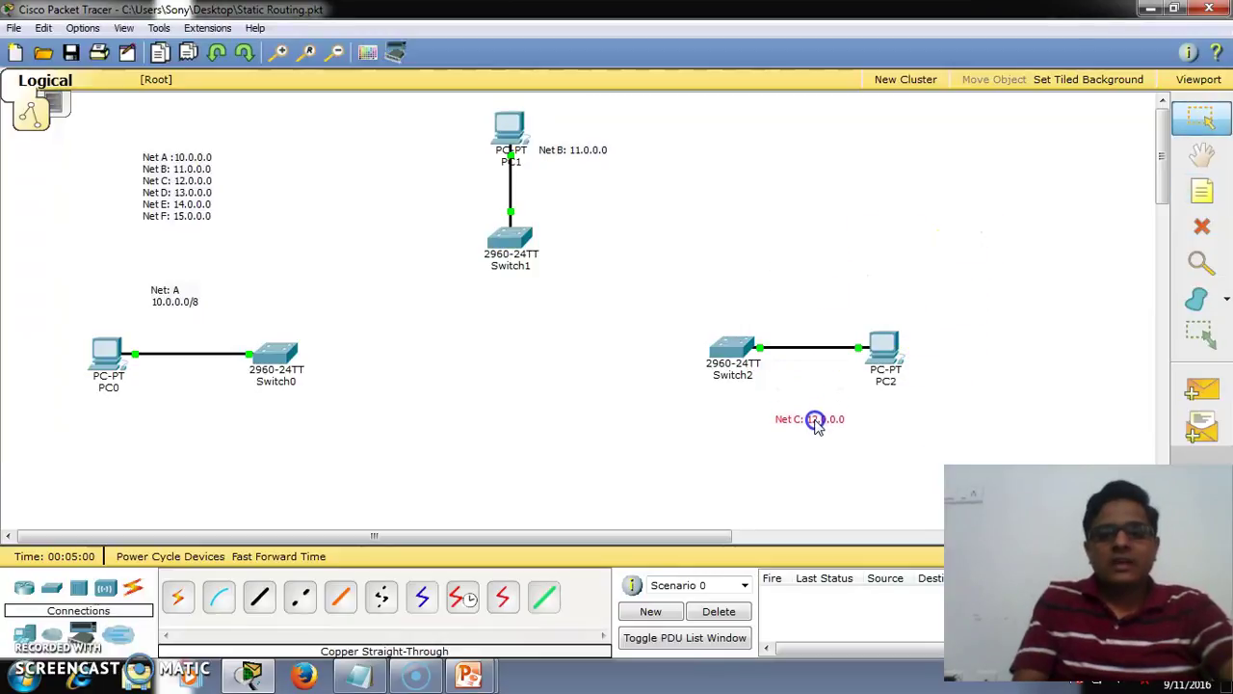
pyautogui.moveTo(584, 152)
pyautogui.mouseDown()
pyautogui.moveTo(571, 172)
pyautogui.moveTo(636, 187)
pyautogui.moveTo(580, 129)
pyautogui.mouseUp()
pyautogui.moveTo(168, 295); pyautogui.dragTo(170, 298)
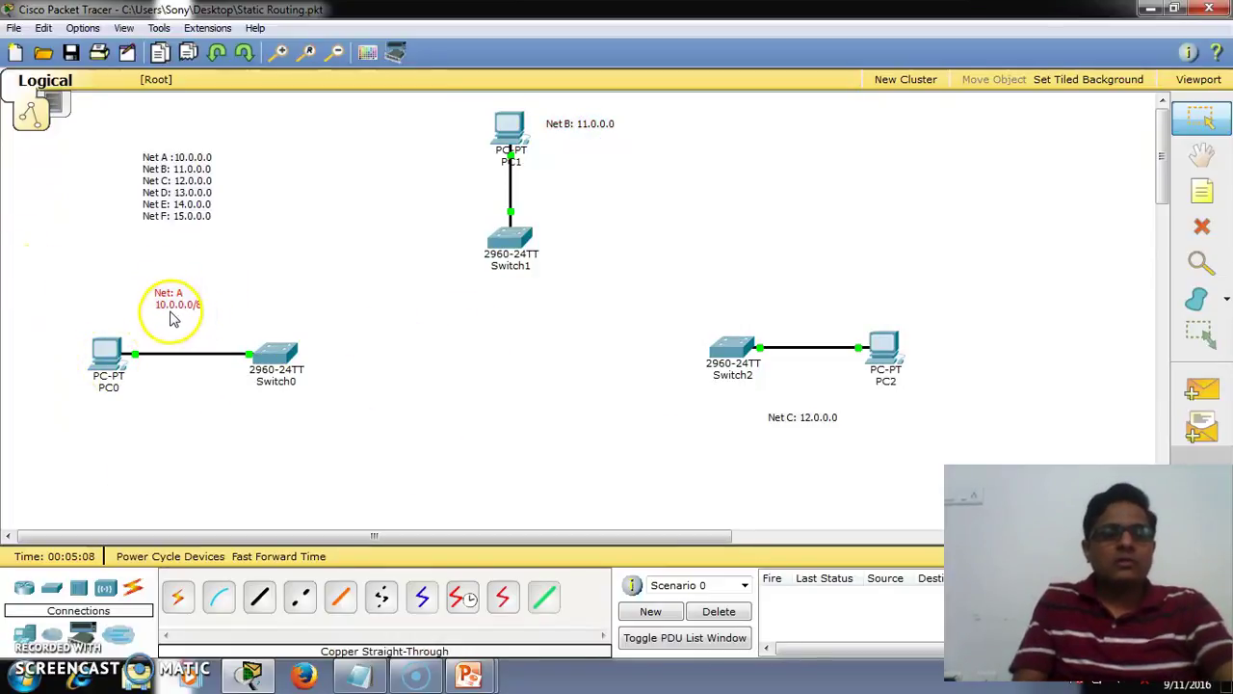
# - Give PC0 IP 10.0.0.10 with subnet mask 255.0.0.0
pyautogui.click(108, 355)
pyautogui.click(478, 149)
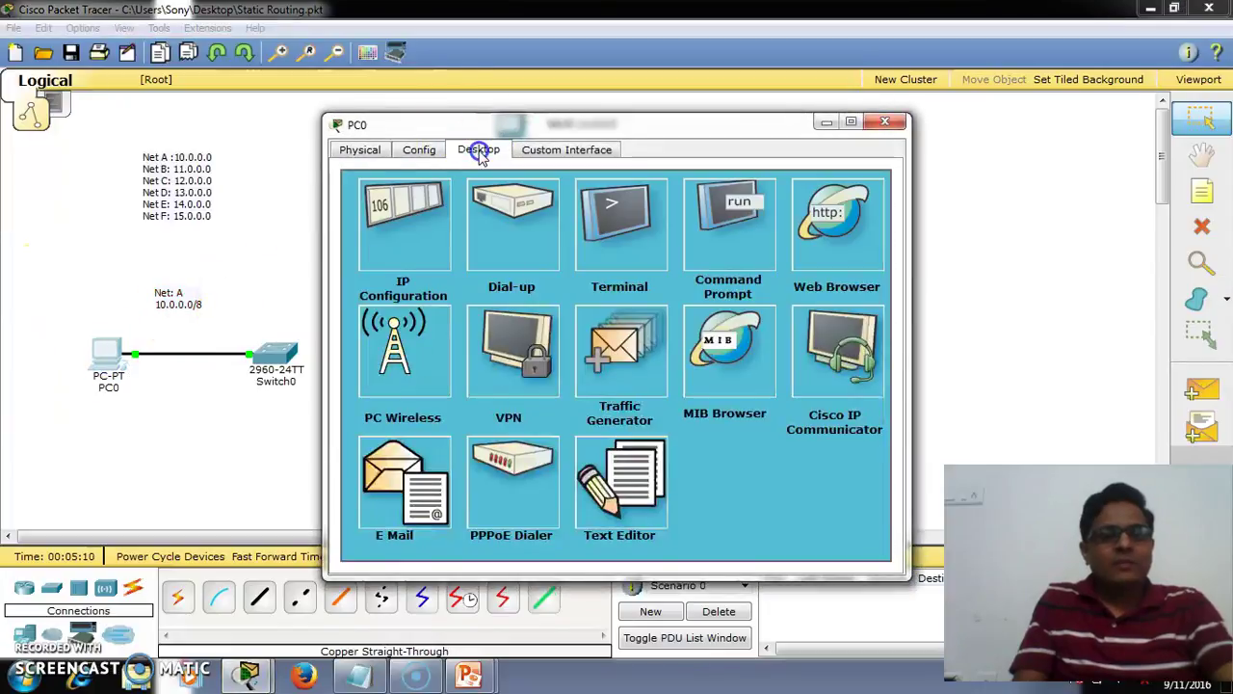
pyautogui.click(426, 252)
pyautogui.click(525, 260)
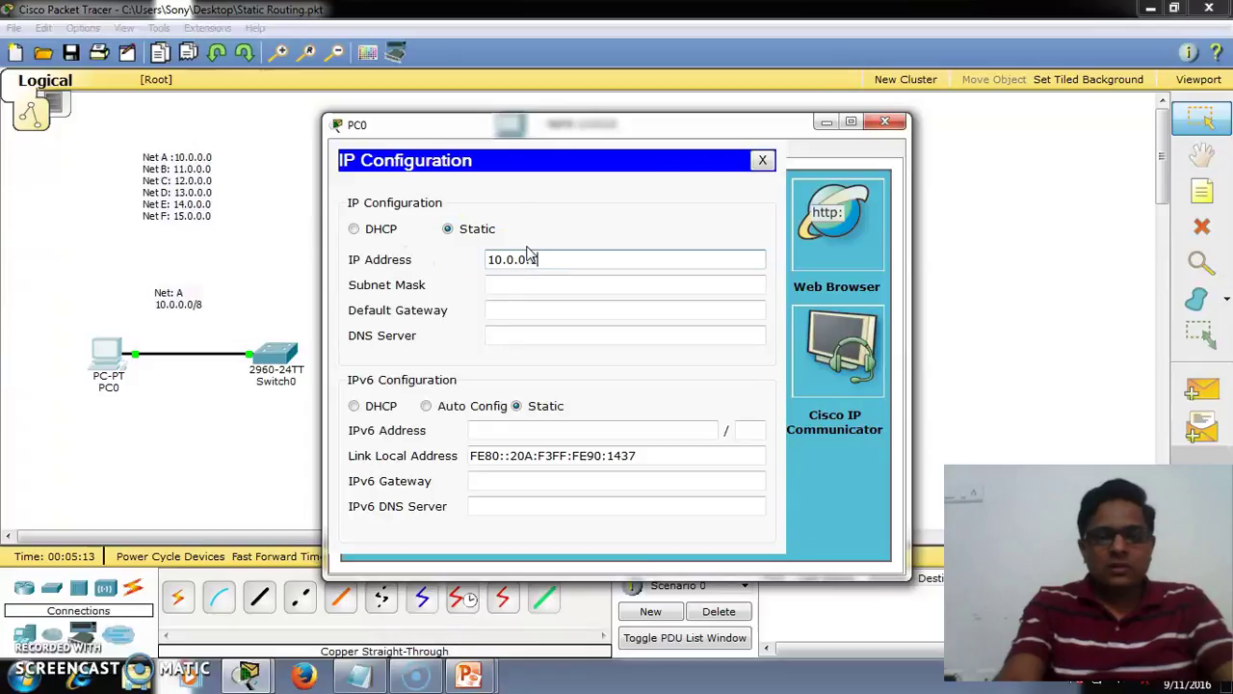
pyautogui.click(551, 283)
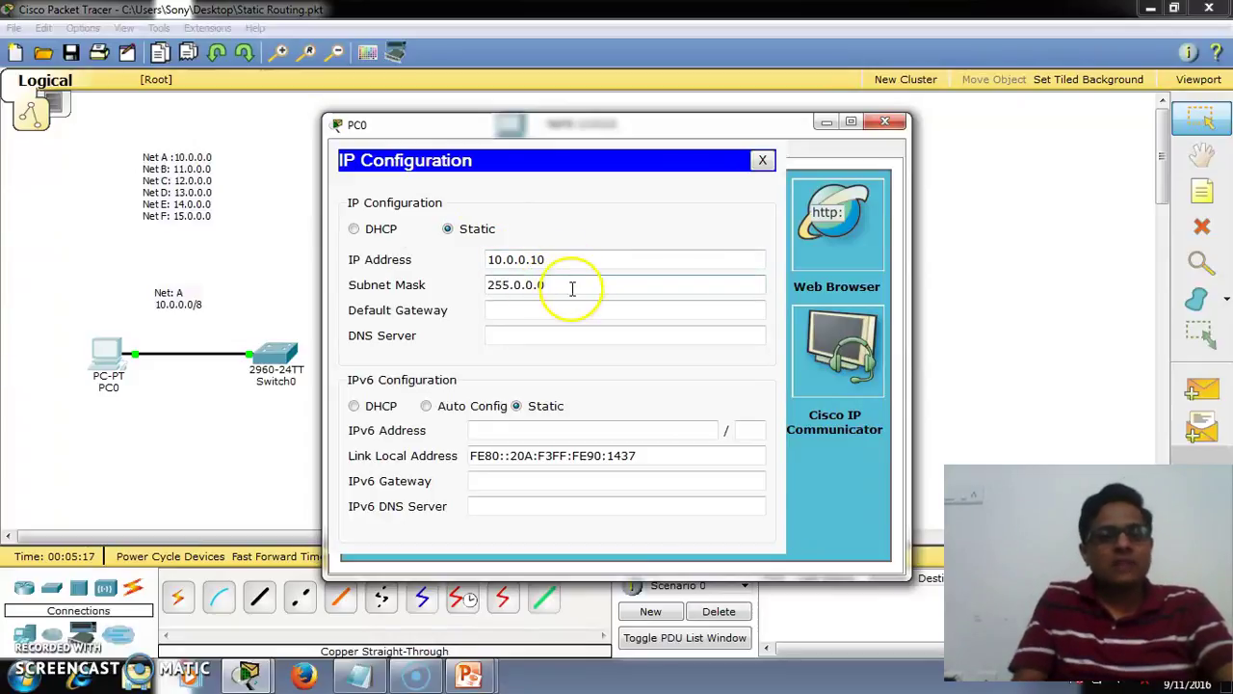
pyautogui.click(886, 121)
# - Give PC1 IP 11.0.0.10 with subnet mask 255.0.0.0
pyautogui.click(518, 134)
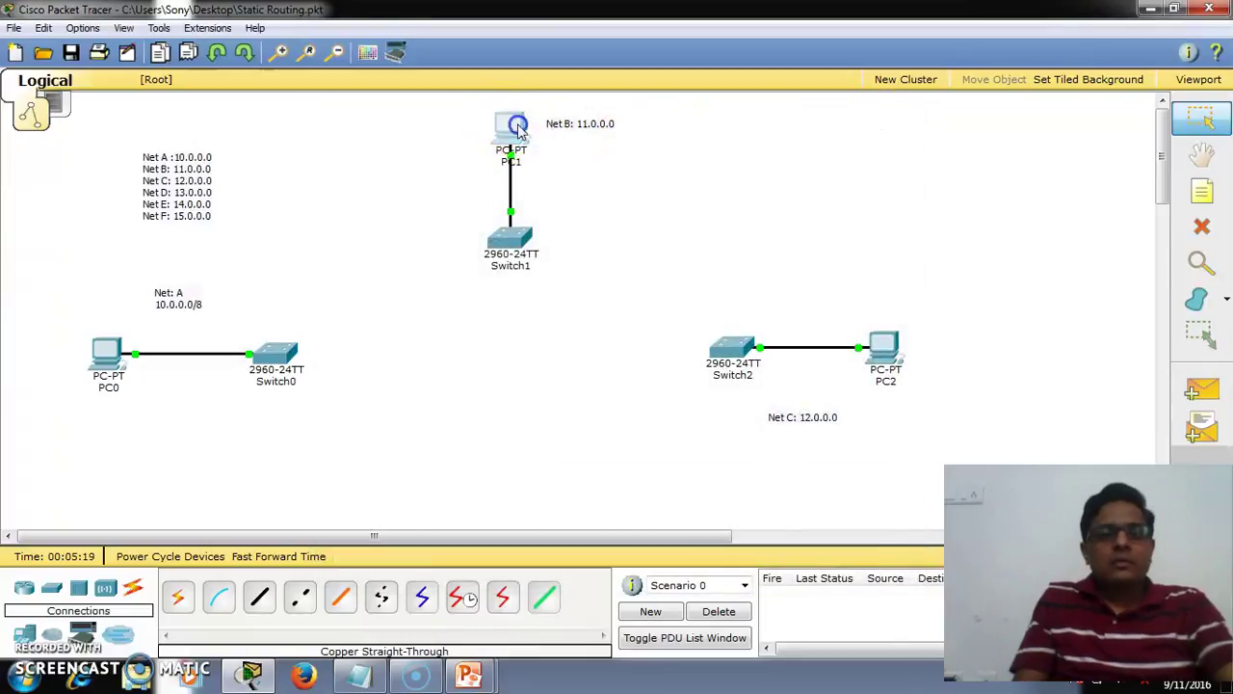
pyautogui.click(477, 150)
pyautogui.click(412, 216)
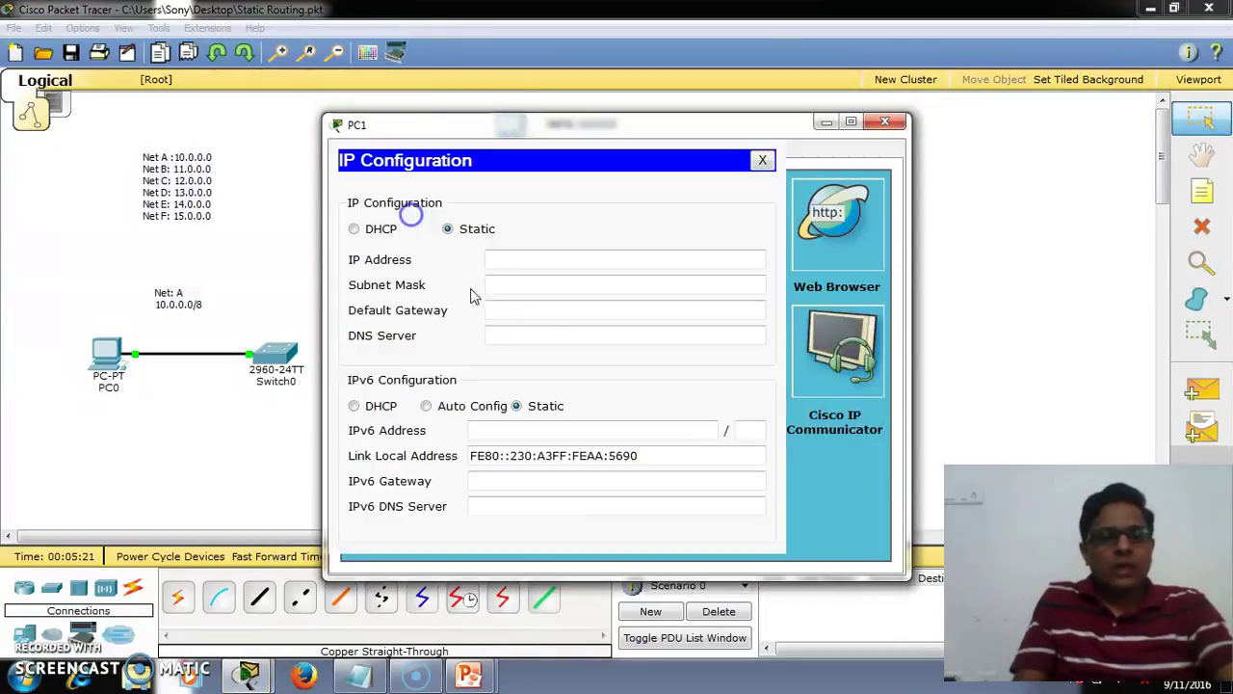
pyautogui.click(548, 261)
pyautogui.write('11.0.0.10')
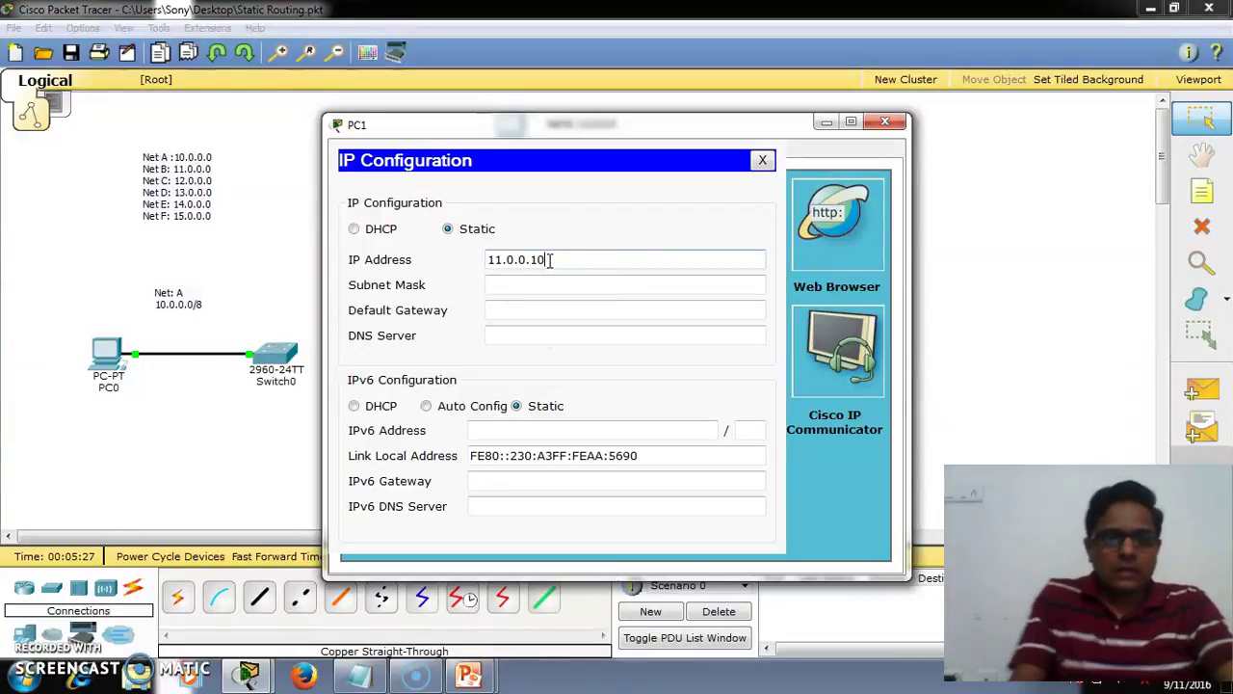
pyautogui.click(586, 284)
pyautogui.click(885, 123)
# - Give PC2 IP 12.0.0.1 with subnet mask 255.0.0.0
pyautogui.click(882, 345)
pyautogui.click(479, 152)
pyautogui.click(403, 207)
pyautogui.click(540, 259)
pyautogui.write('12.0.0.10')
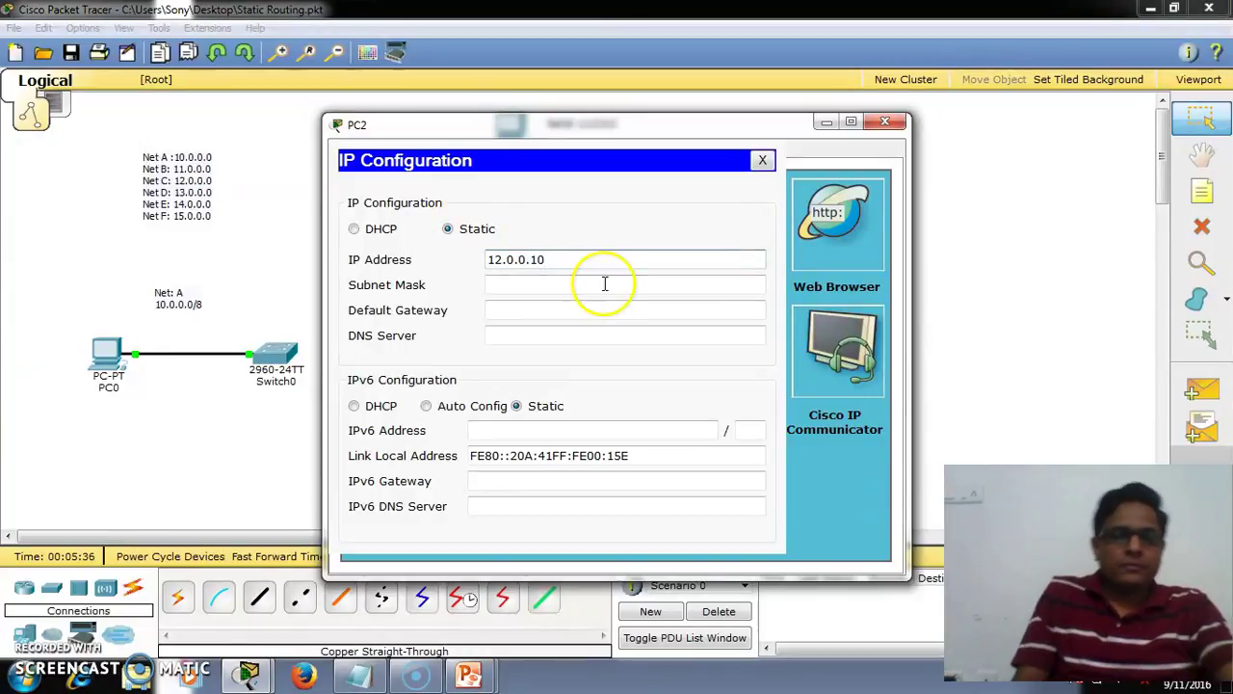
pyautogui.click(607, 285)
pyautogui.click(885, 121)
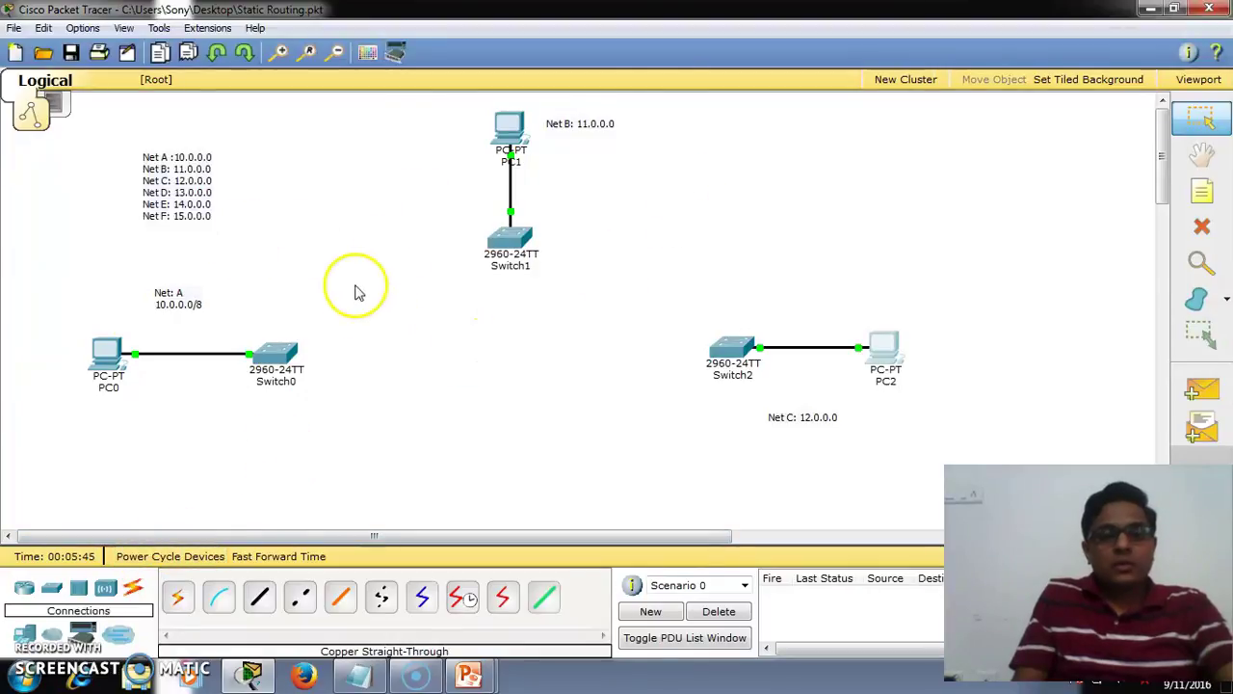
# - Place three 2811 routers right of Switch0, below Switch1 and left of Switch2
pyautogui.moveTo(815, 421); pyautogui.dragTo(822, 412)
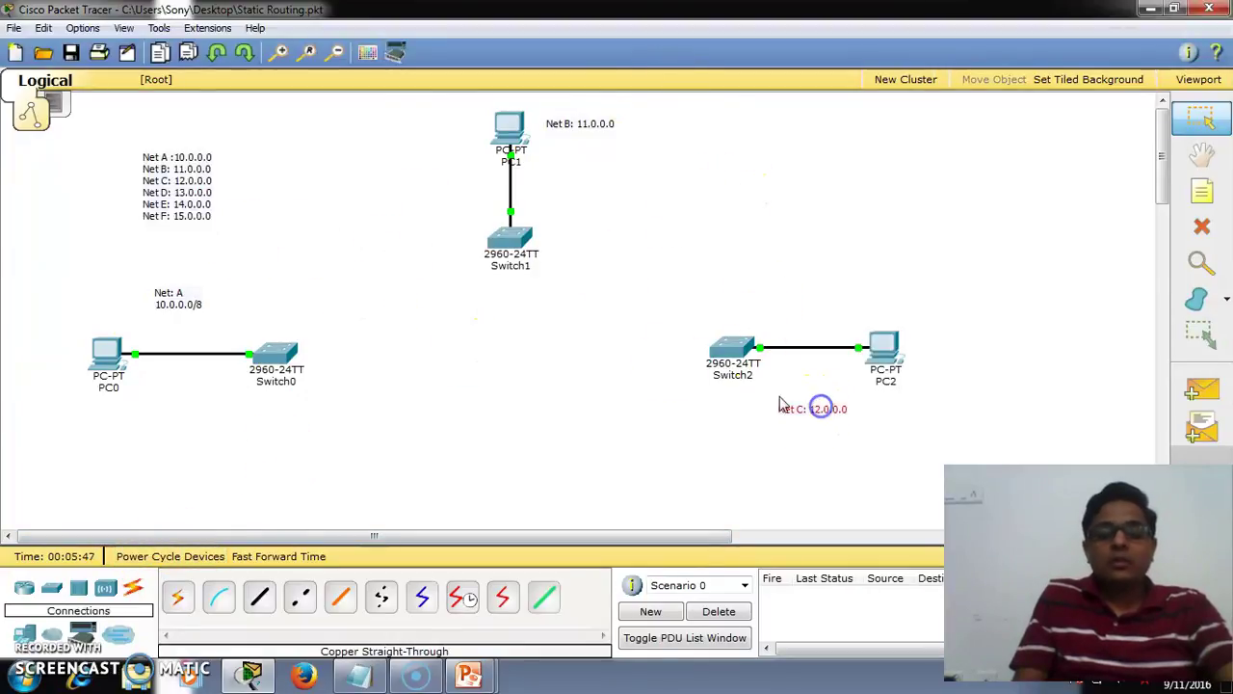
pyautogui.click(23, 595)
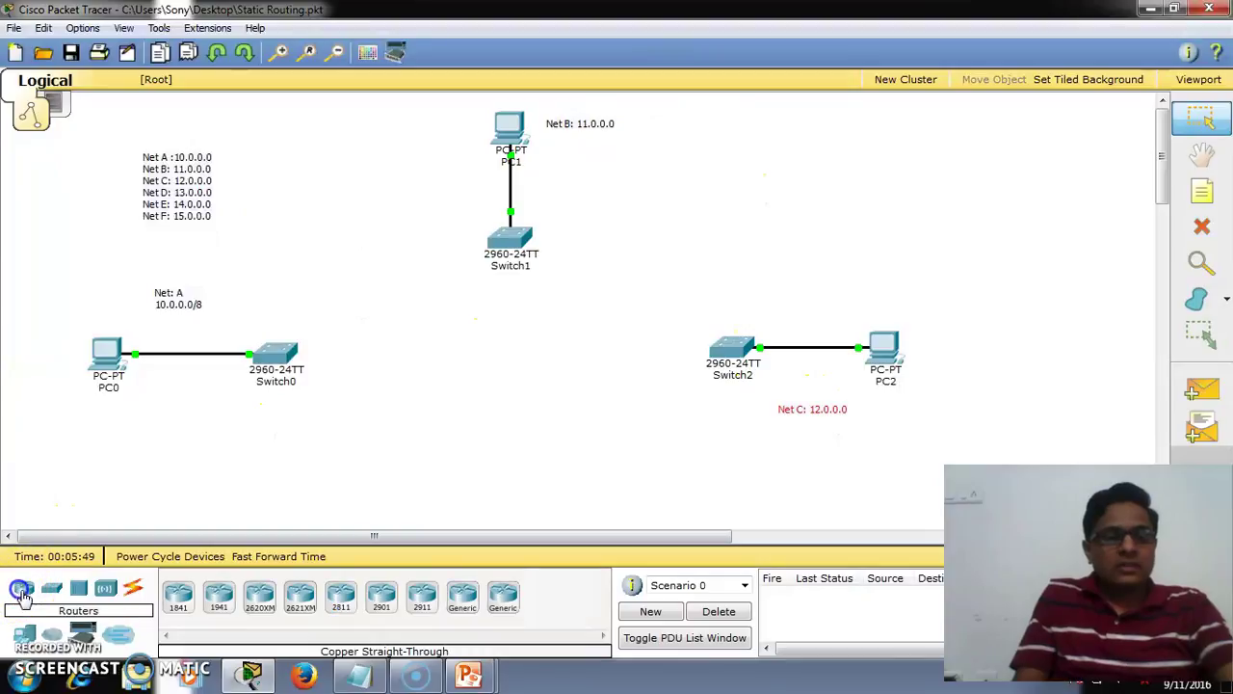
pyautogui.click(340, 599)
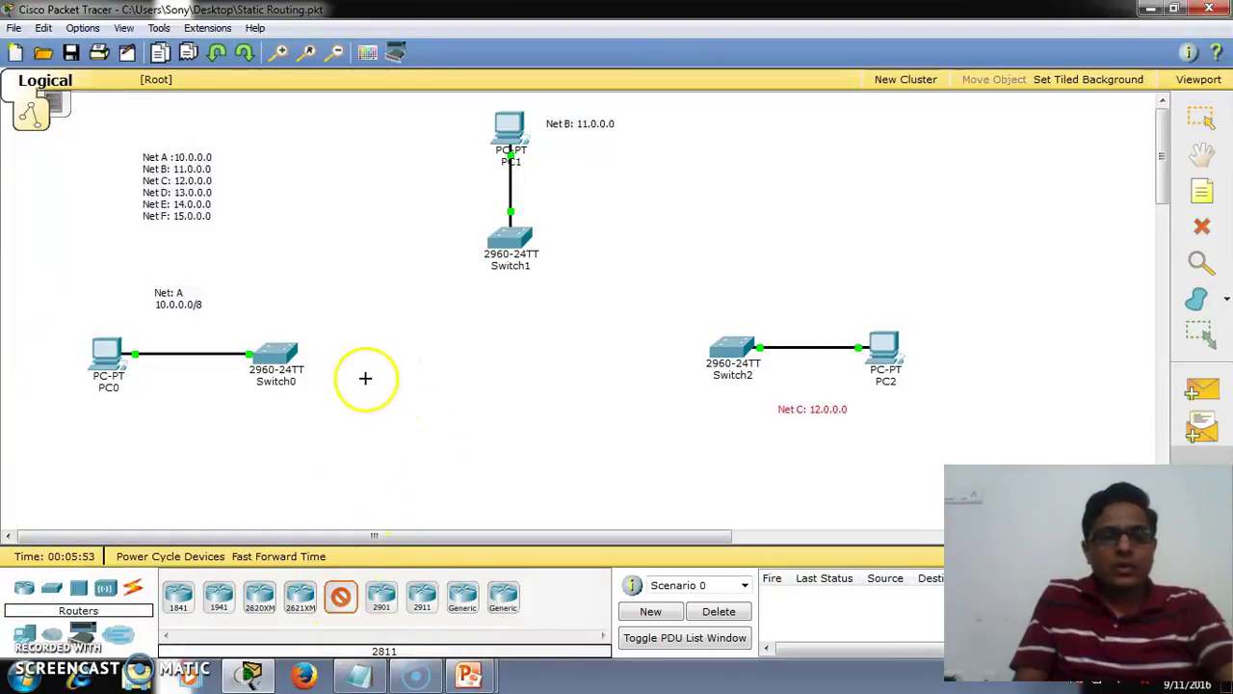
pyautogui.click(397, 333)
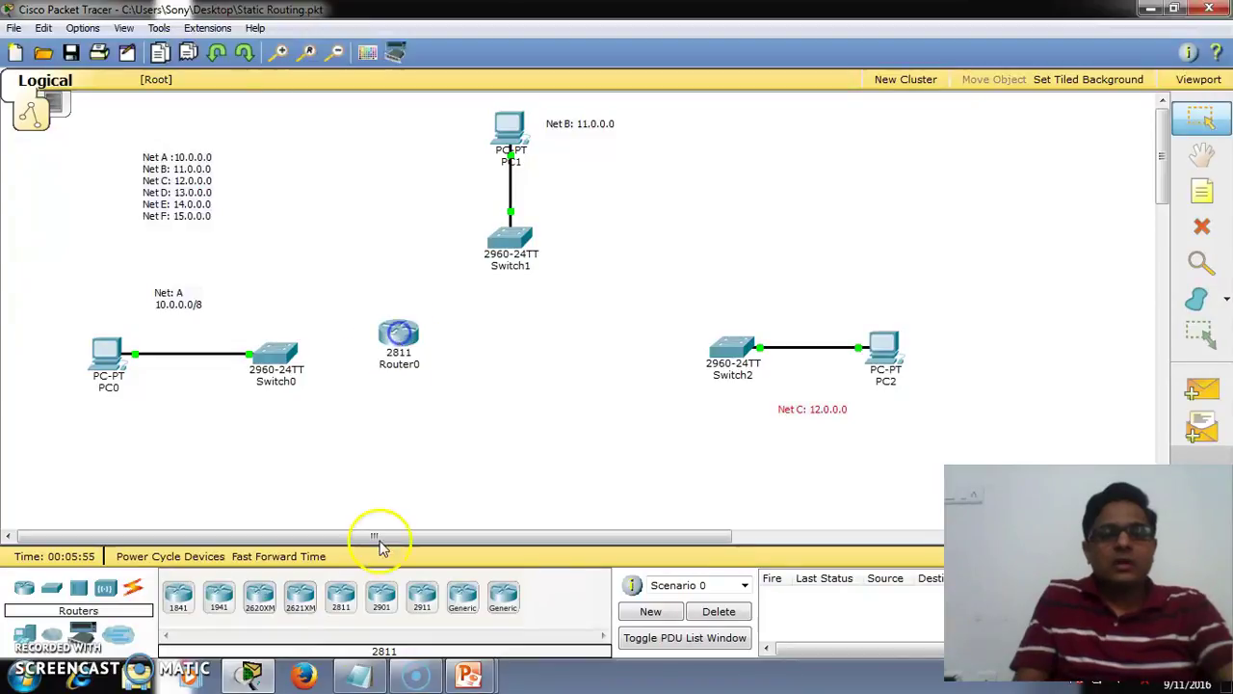
pyautogui.click(517, 310)
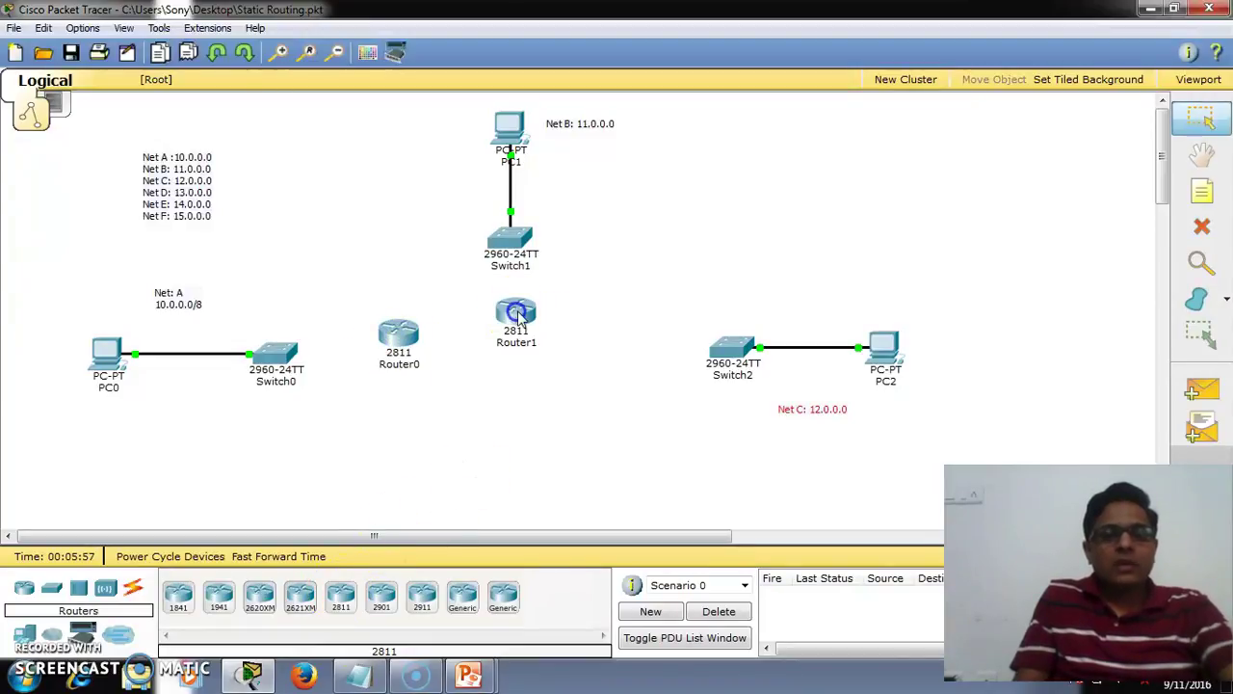
pyautogui.click(616, 349)
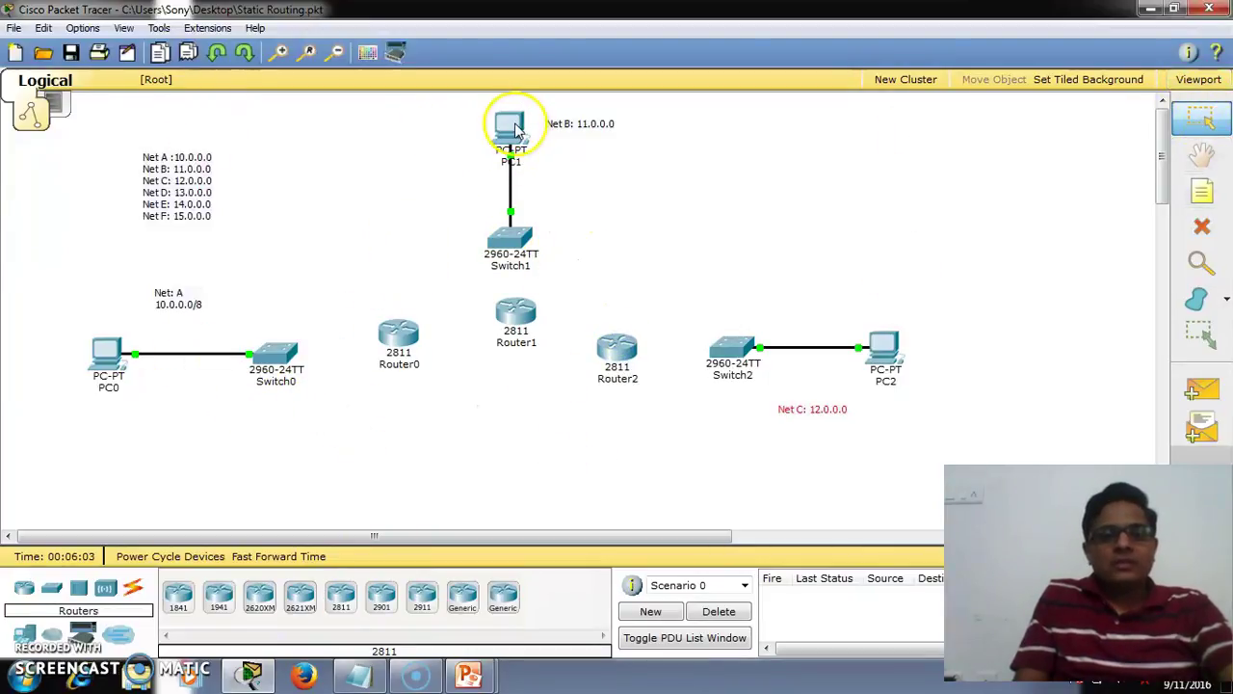
# - Line Switch1 and PC1 up in a row under Net B, adjusting Router1 and Router0
pyautogui.moveTo(508, 126); pyautogui.dragTo(726, 179)
pyautogui.moveTo(510, 237); pyautogui.dragTo(512, 164)
pyautogui.moveTo(718, 176); pyautogui.dragTo(728, 165)
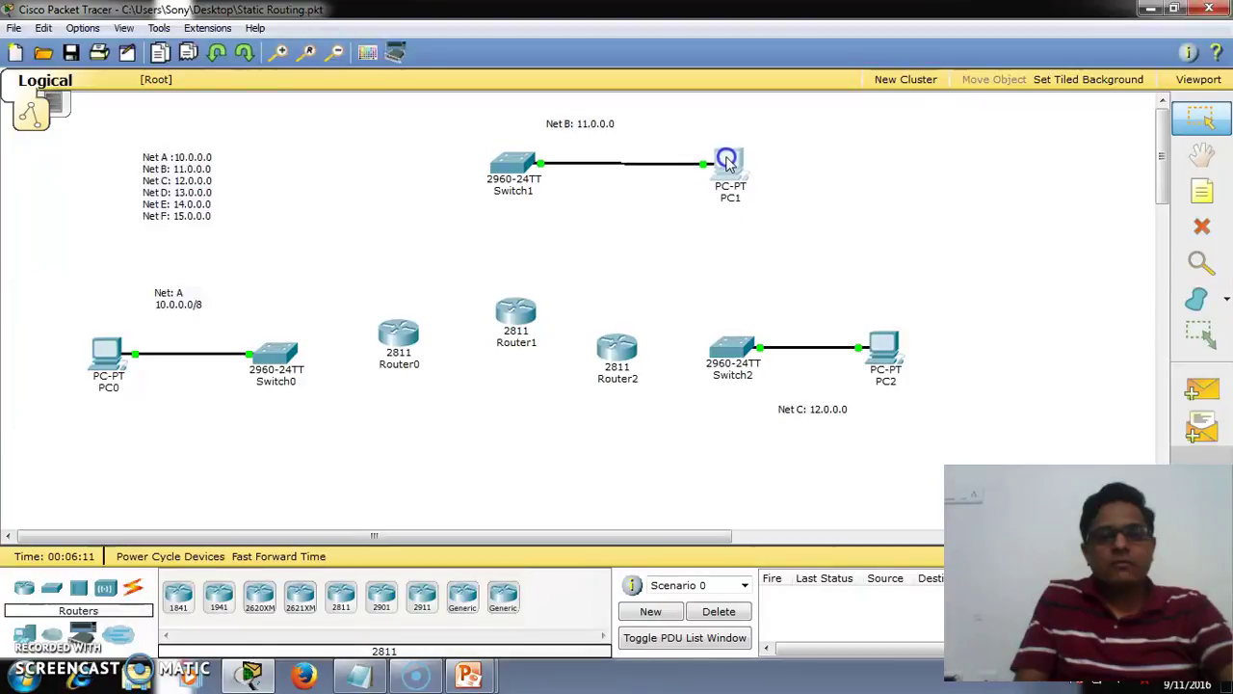
pyautogui.moveTo(515, 312); pyautogui.dragTo(511, 259)
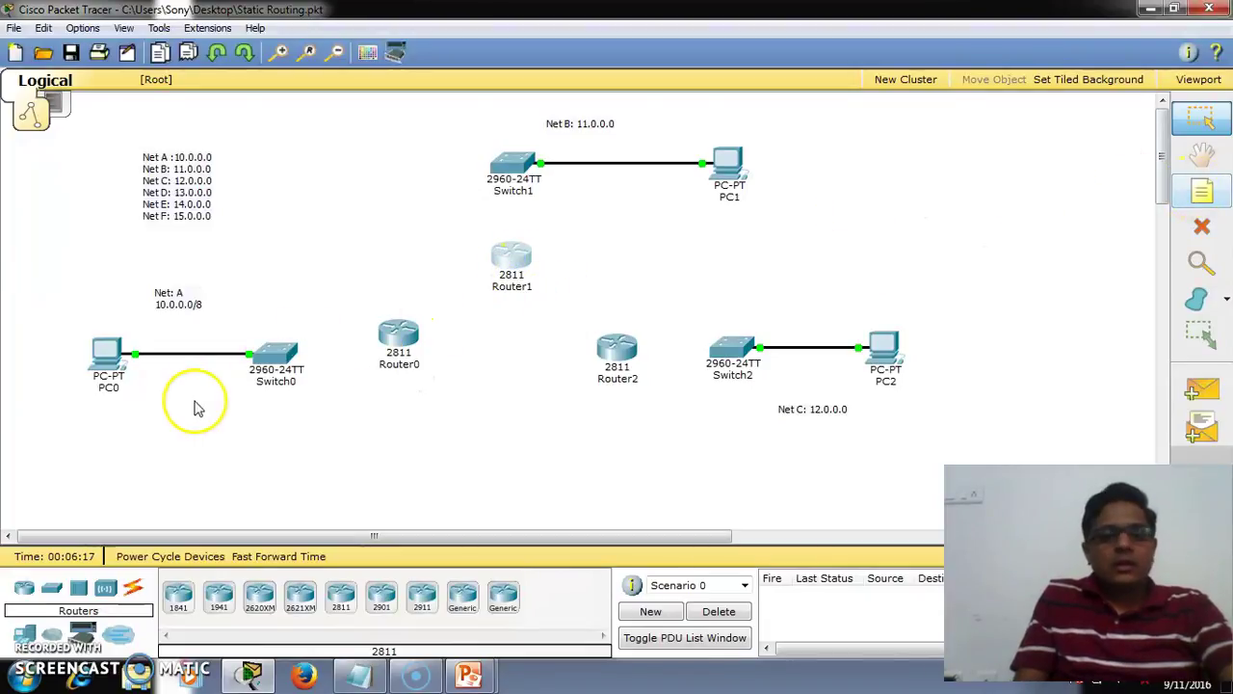
pyautogui.moveTo(397, 337)
pyautogui.mouseDown()
pyautogui.moveTo(403, 349)
pyautogui.moveTo(387, 355)
pyautogui.mouseUp()
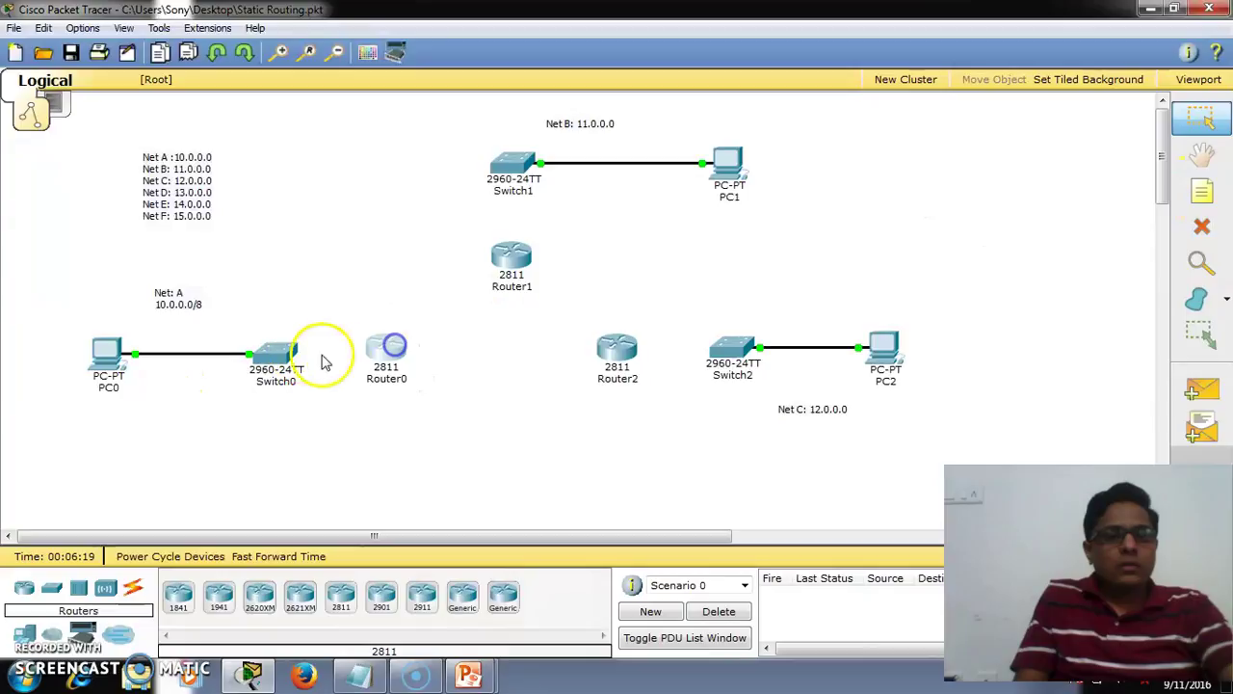
# - Move PC0 below Switch0 and shift Switch0 and Router0 left
pyautogui.moveTo(99, 350); pyautogui.dragTo(133, 457)
pyautogui.moveTo(276, 351); pyautogui.dragTo(154, 340)
pyautogui.moveTo(385, 349); pyautogui.dragTo(311, 330)
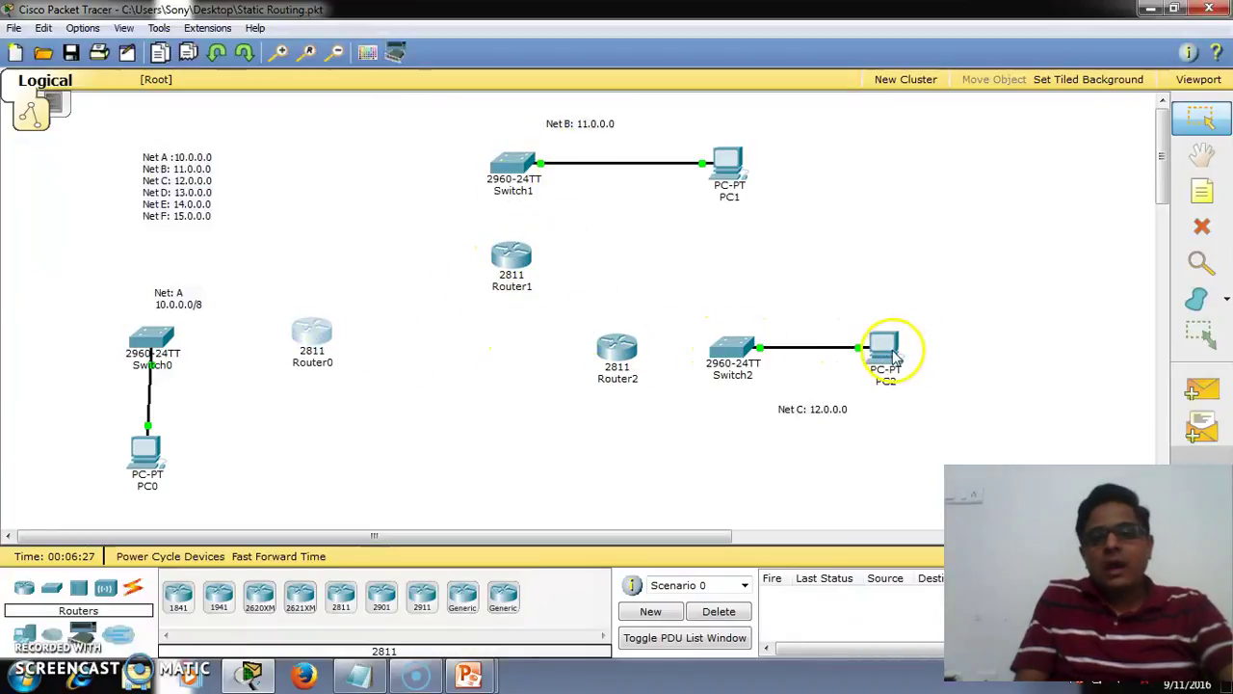
# - Shift PC2, Switch2 and Router2 to the right and tidy their spacing
pyautogui.moveTo(894, 356); pyautogui.dragTo(999, 349)
pyautogui.moveTo(738, 343); pyautogui.dragTo(796, 342)
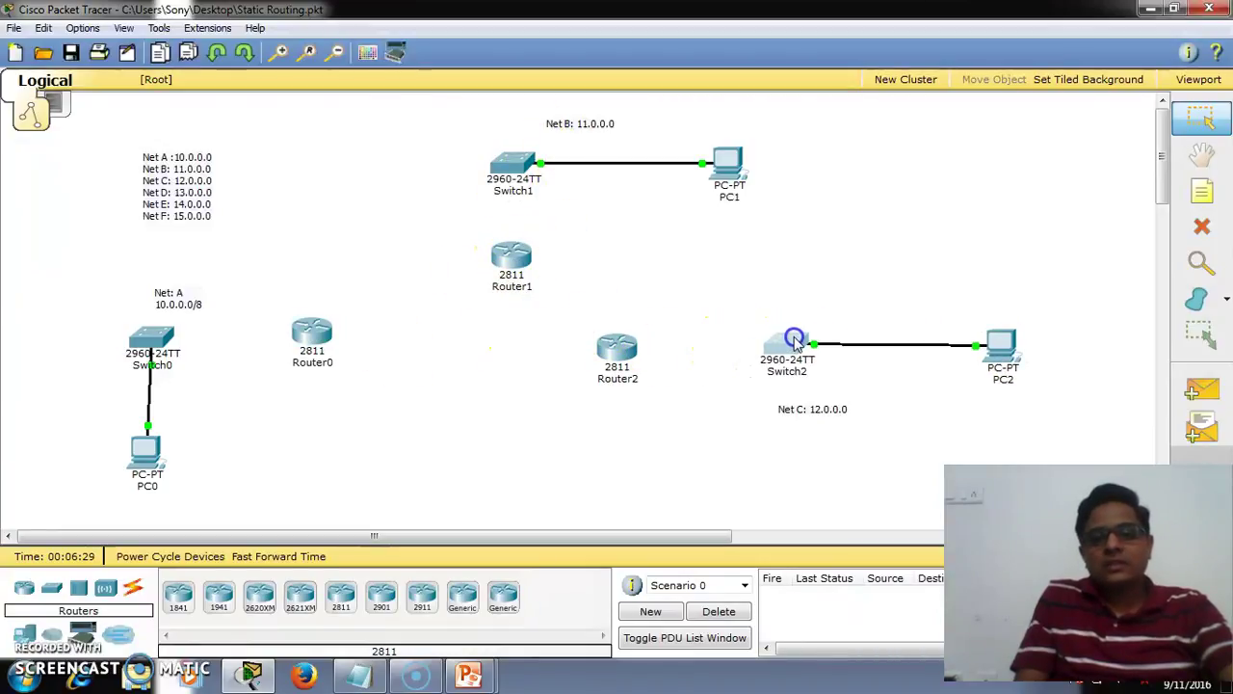
pyautogui.moveTo(617, 347); pyautogui.dragTo(680, 355)
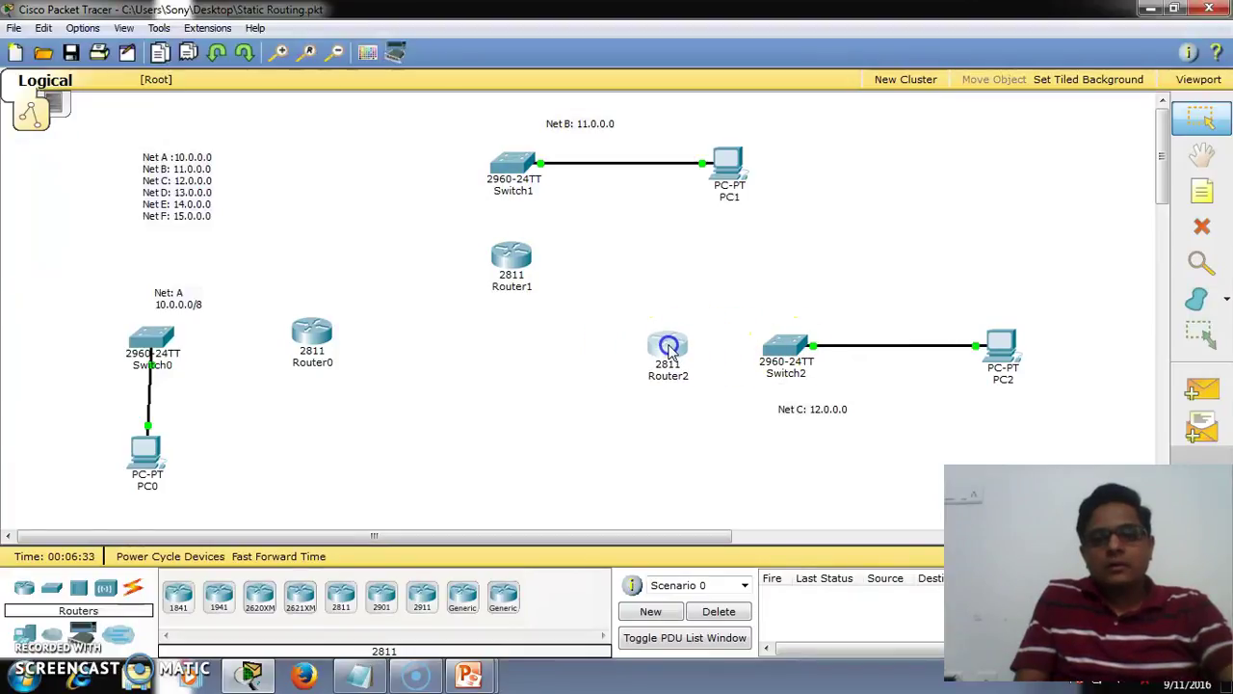
pyautogui.moveTo(780, 344); pyautogui.dragTo(833, 312)
pyautogui.moveTo(668, 341); pyautogui.dragTo(701, 332)
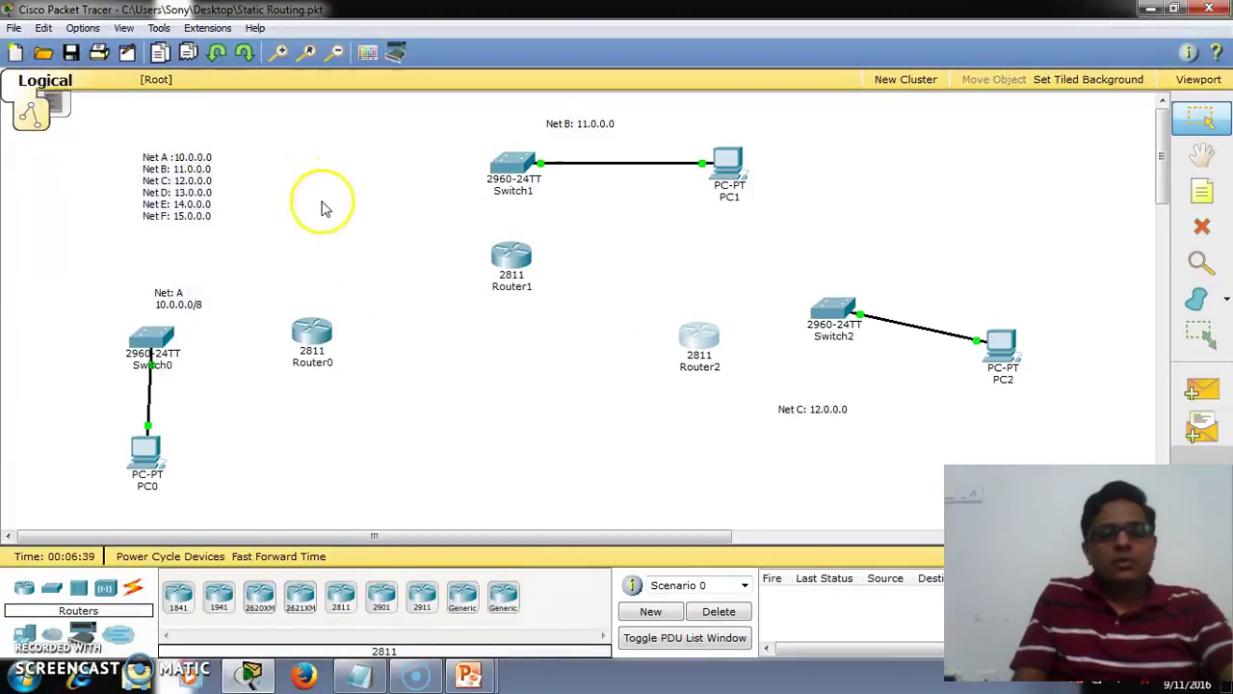
pyautogui.click(473, 373)
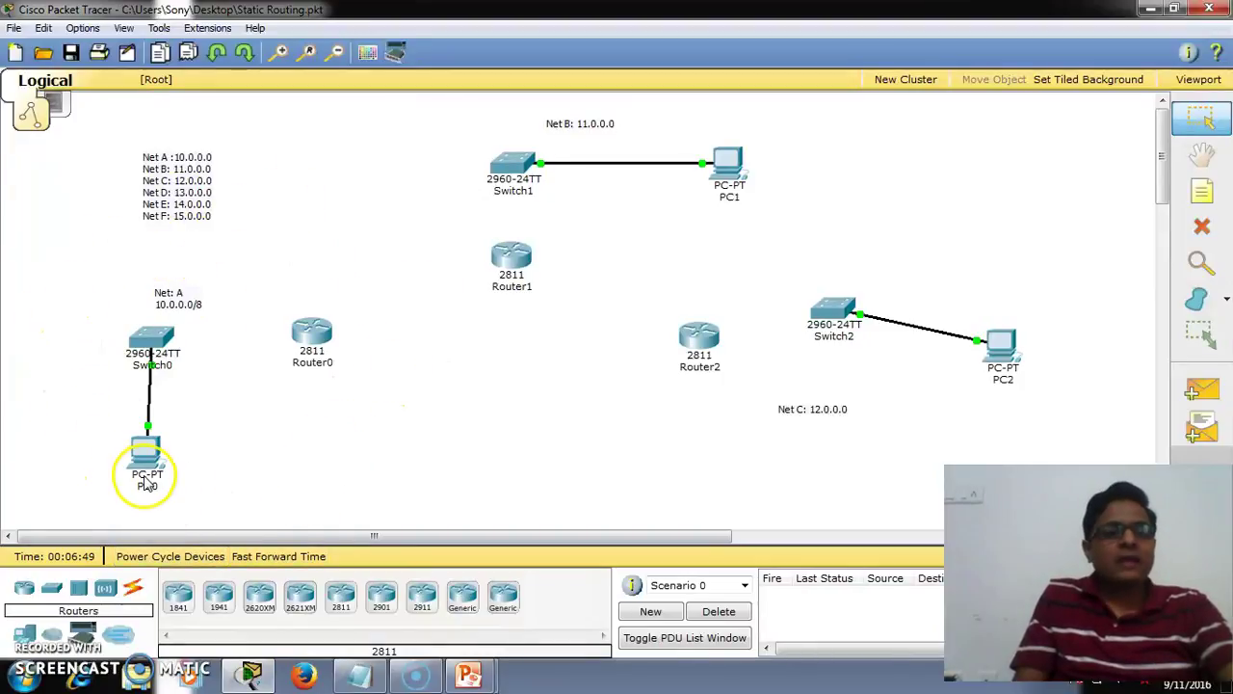
pyautogui.moveTo(144, 451)
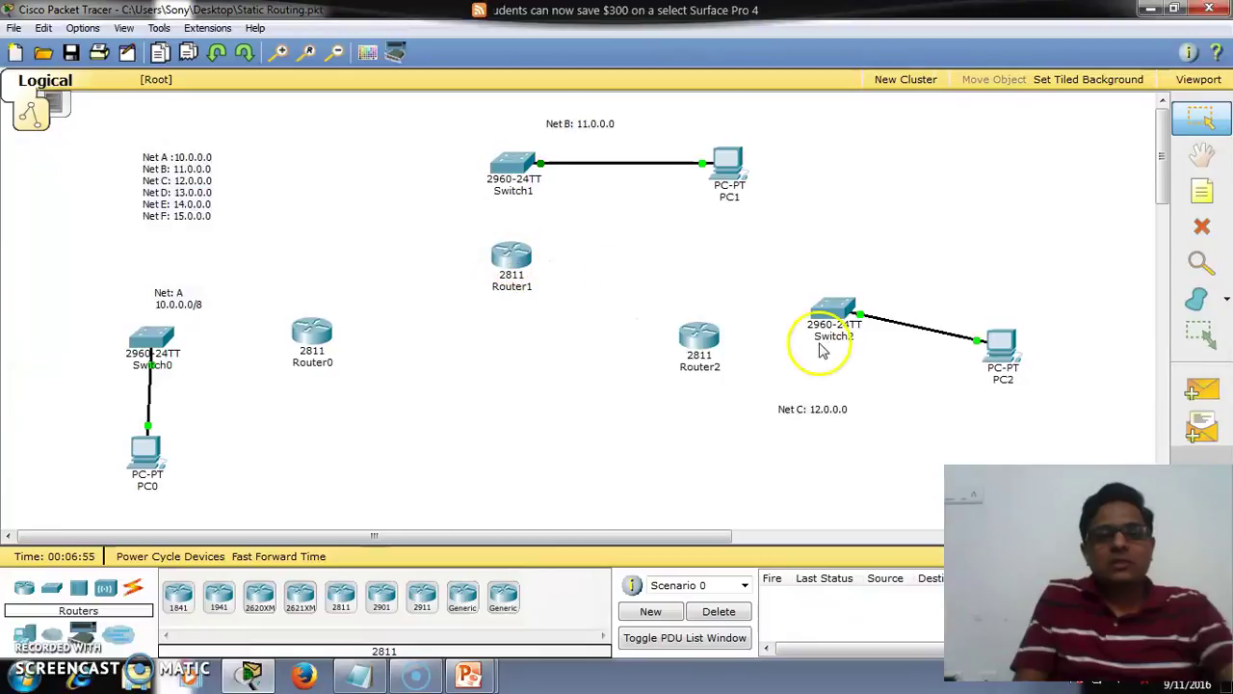
pyautogui.moveTo(1002, 344); pyautogui.dragTo(983, 343)
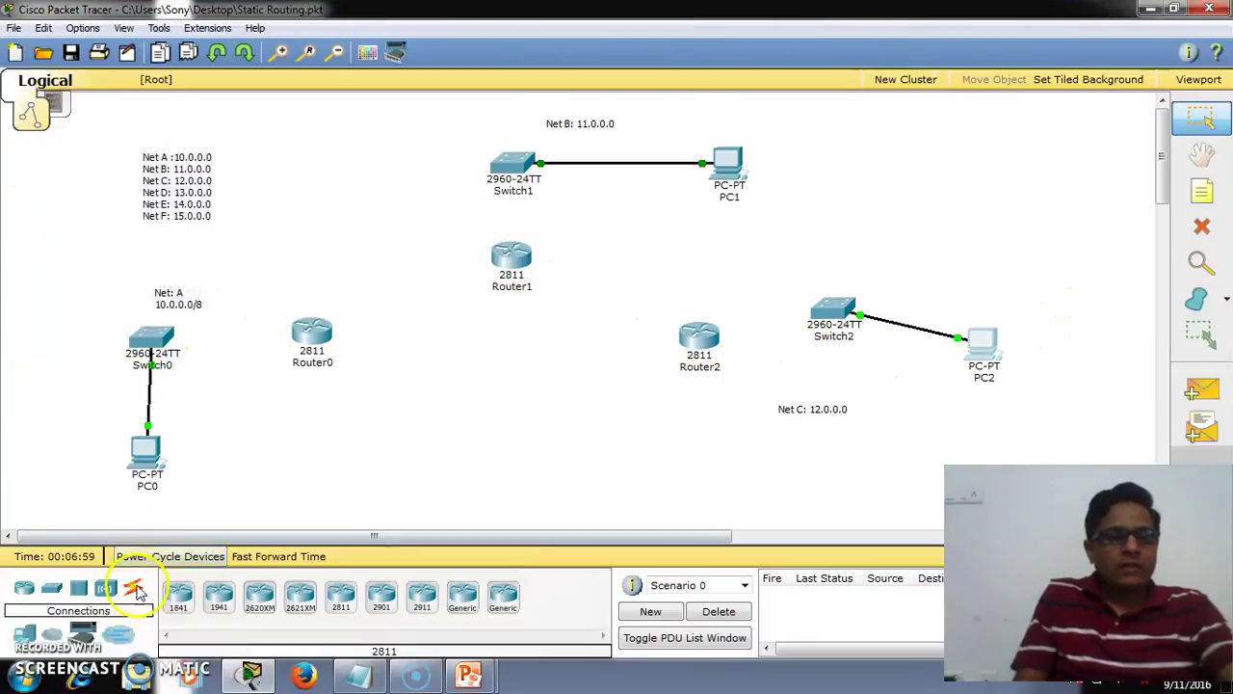
# - Cable Switch0 FastEthernet0/2 to Router0 FastEthernet0/0 with copper straight-through
pyautogui.click(133, 588)
pyautogui.click(262, 601)
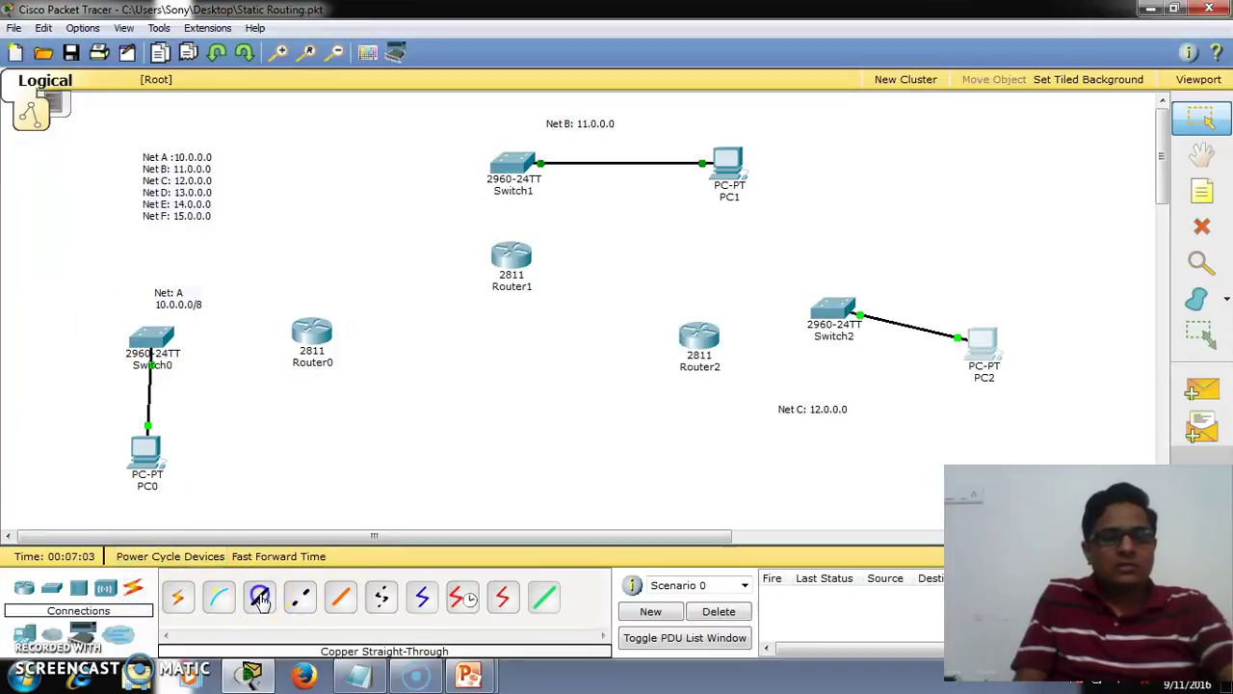
pyautogui.click(151, 339)
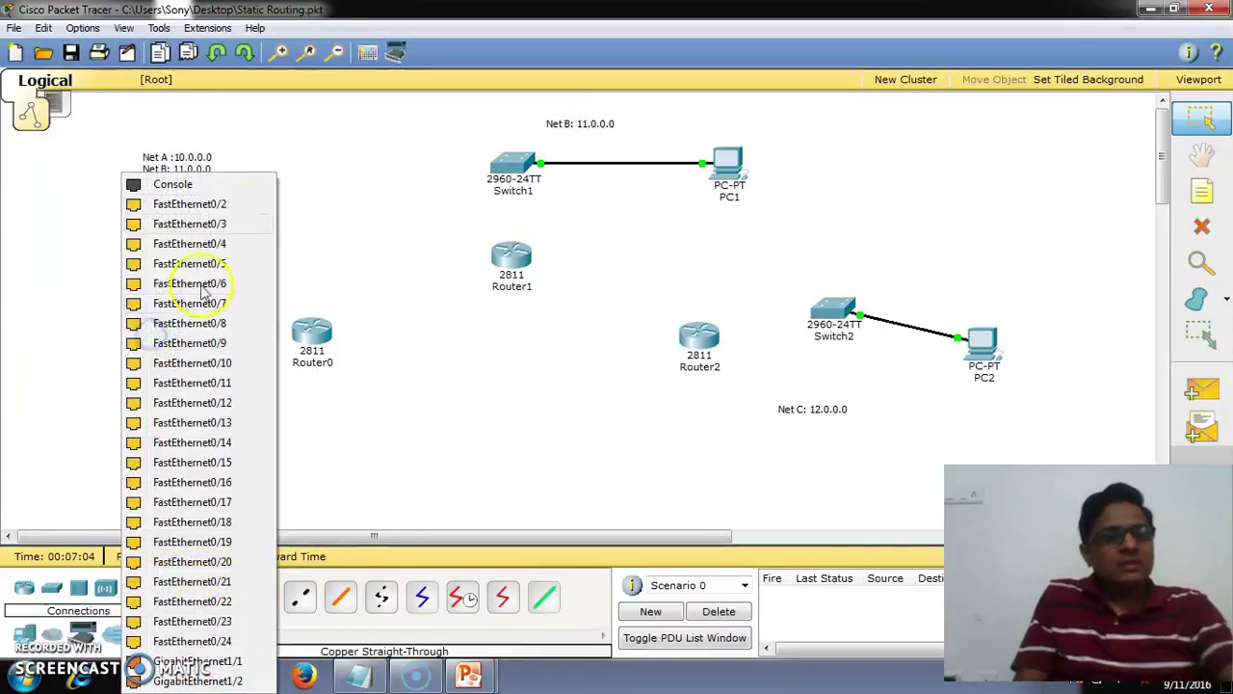
pyautogui.click(210, 204)
pyautogui.click(306, 333)
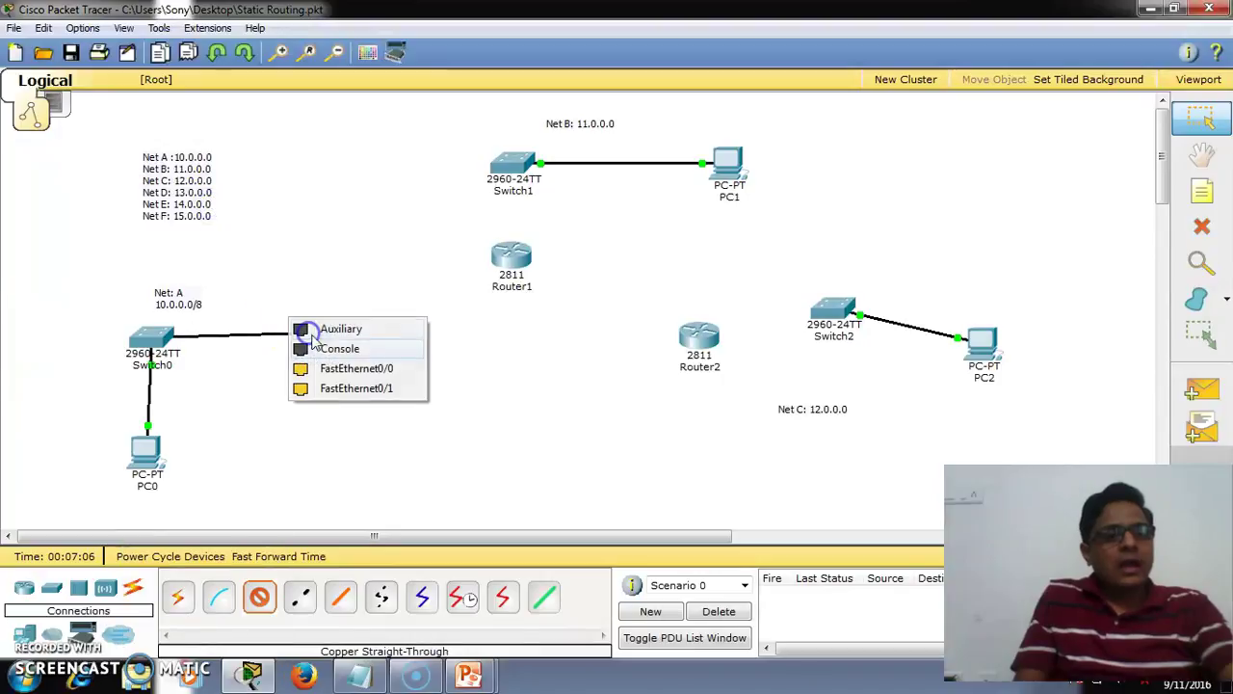
pyautogui.click(356, 369)
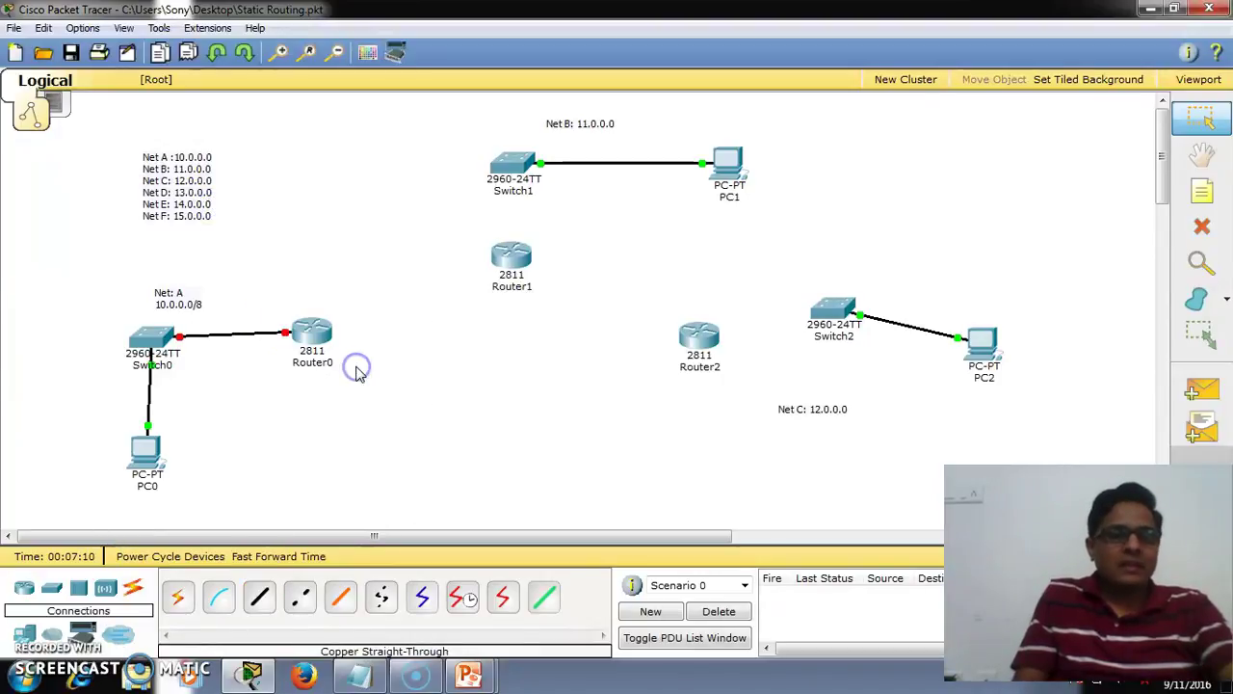
# - Cable Switch1 to Router1 FastEthernet0/0 with copper straight-through
pyautogui.click(259, 597)
pyautogui.click(516, 161)
pyautogui.click(569, 184)
pyautogui.click(512, 255)
pyautogui.click(559, 289)
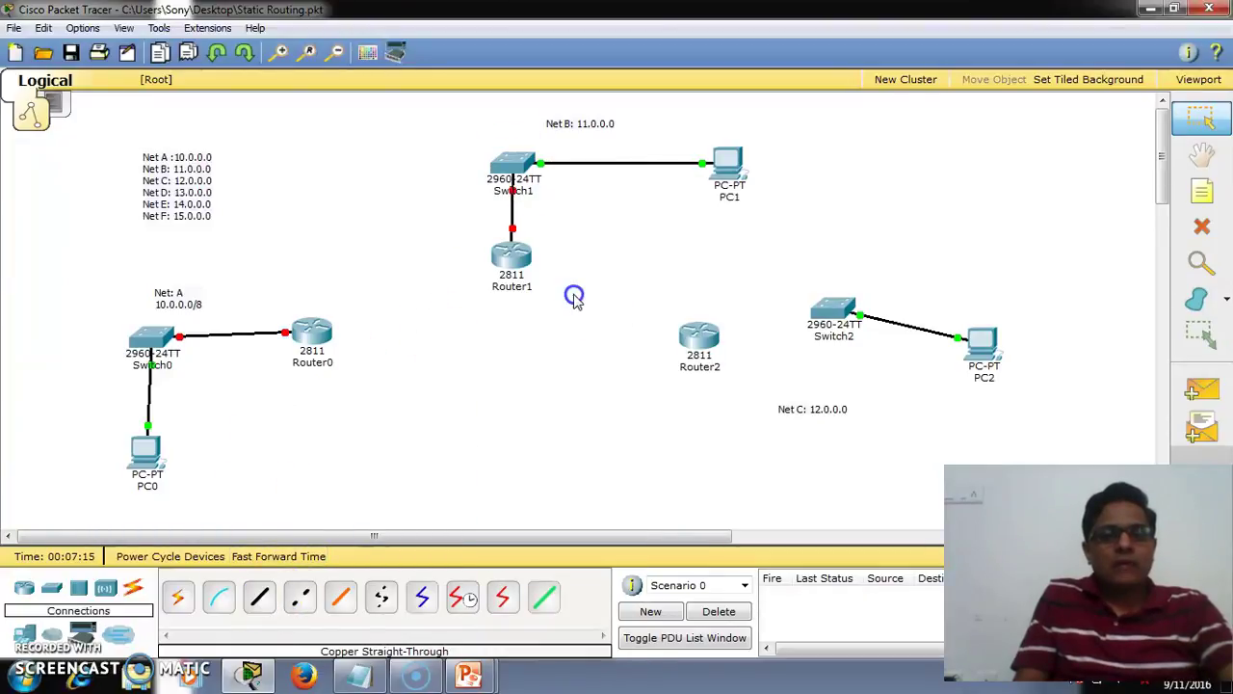
# - Cable Switch2 to Router2 FastEthernet0/0 with copper straight-through
pyautogui.click(259, 597)
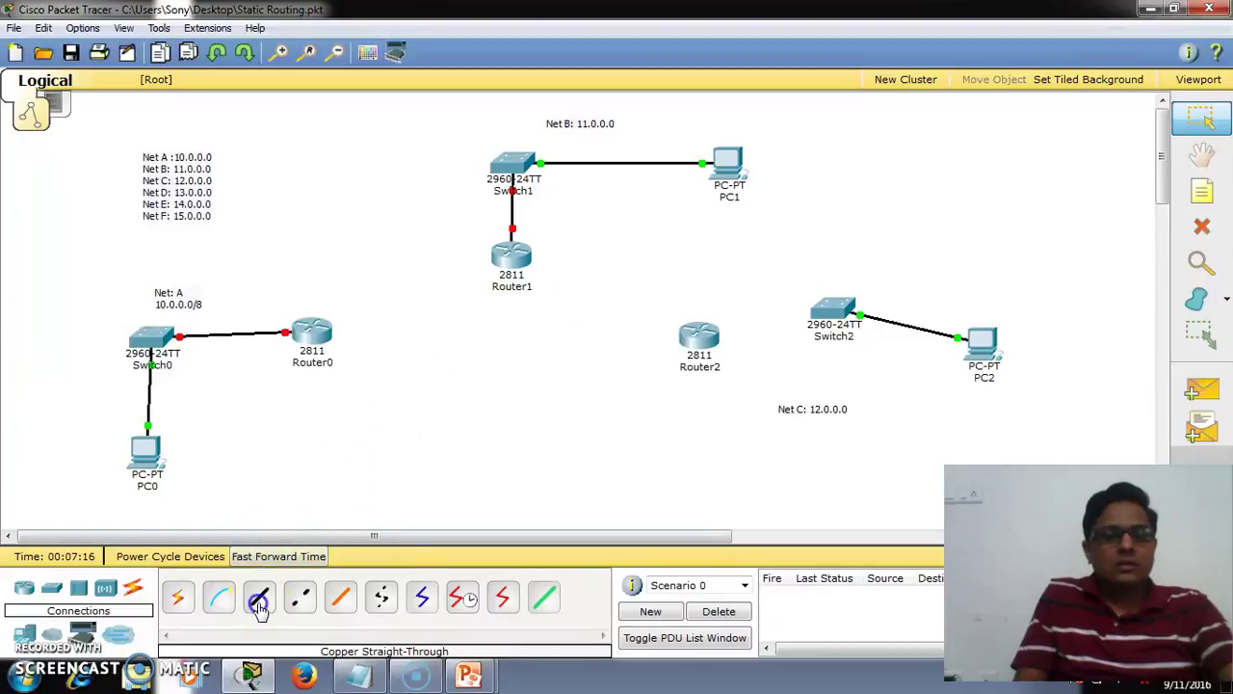
pyautogui.click(827, 308)
pyautogui.click(884, 203)
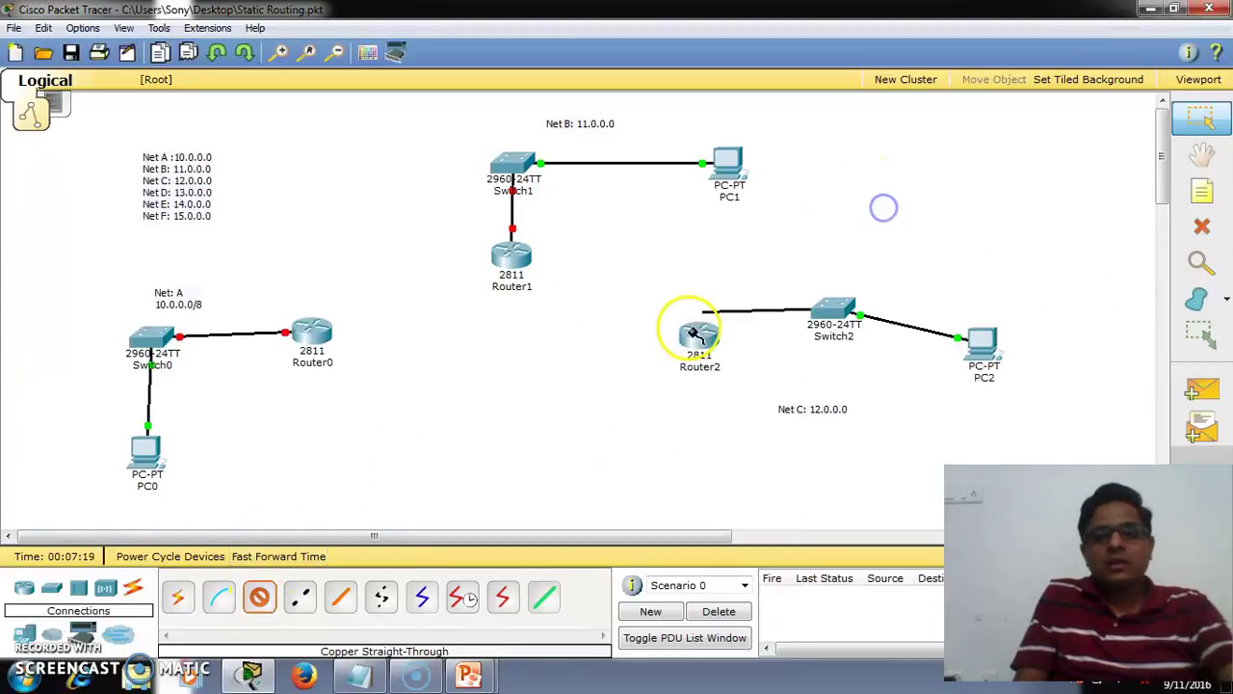
pyautogui.click(709, 331)
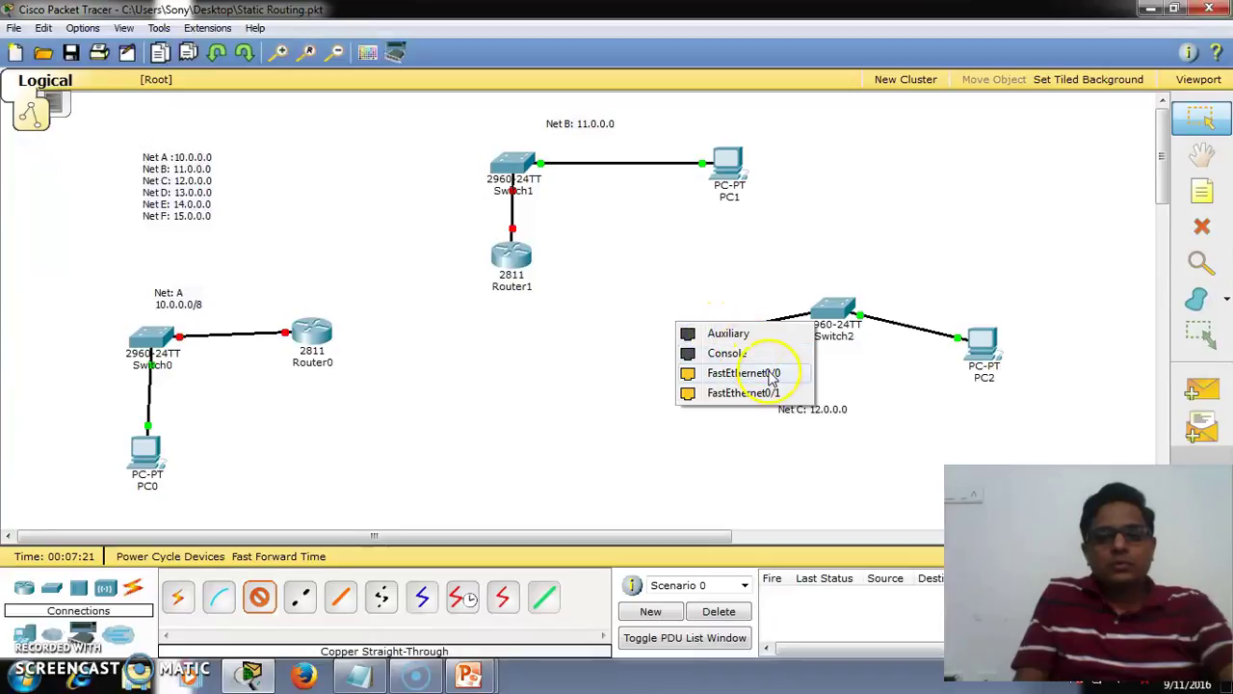
pyautogui.click(771, 374)
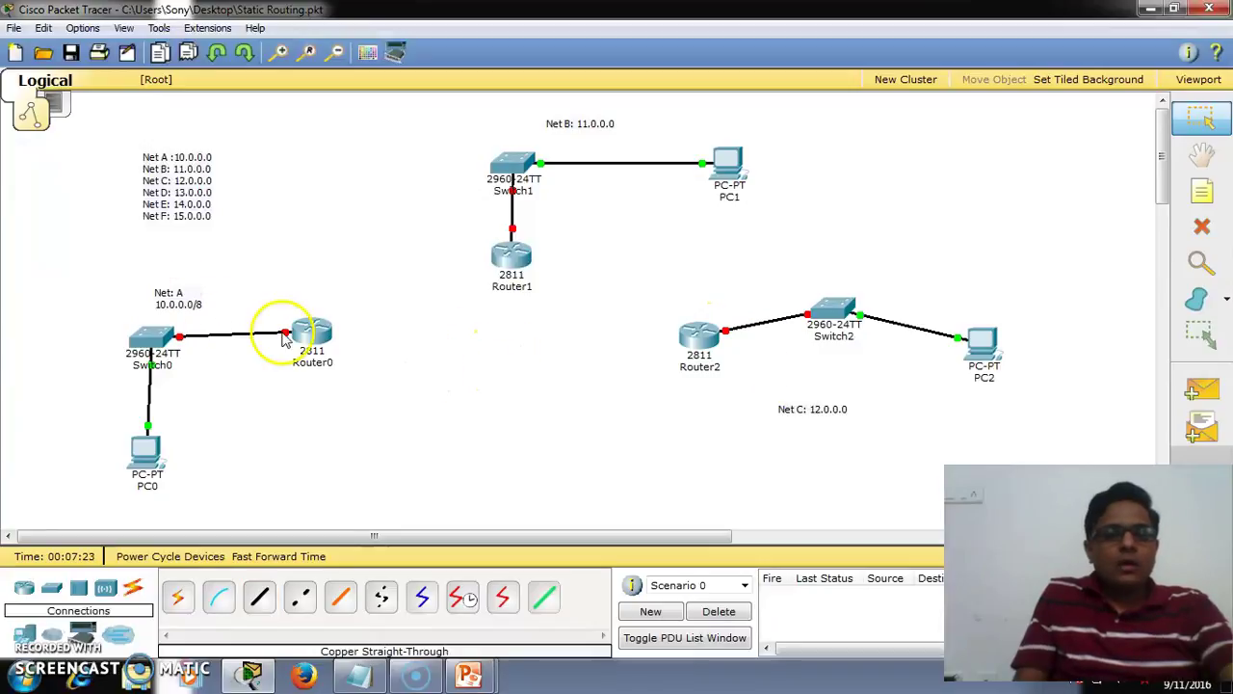
pyautogui.click(1201, 192)
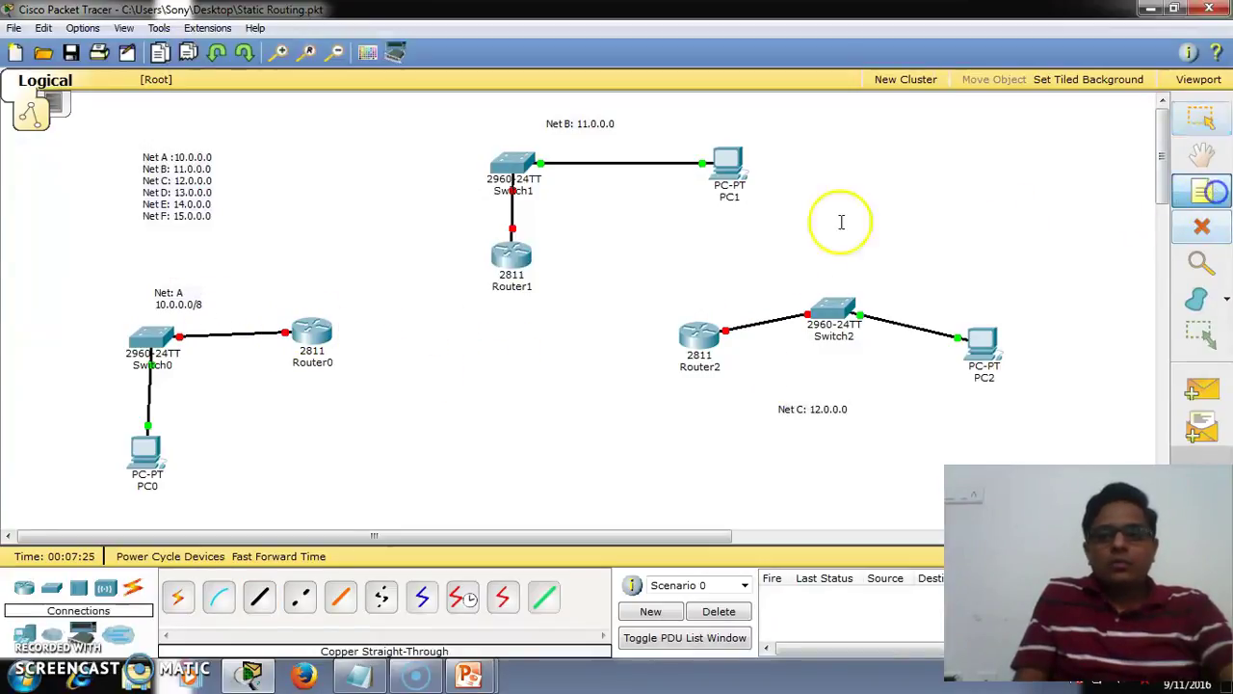
# - Label the Router0 and Router1 switch links with 'F 0/0' and 'f 0/0' notes
pyautogui.click(256, 304)
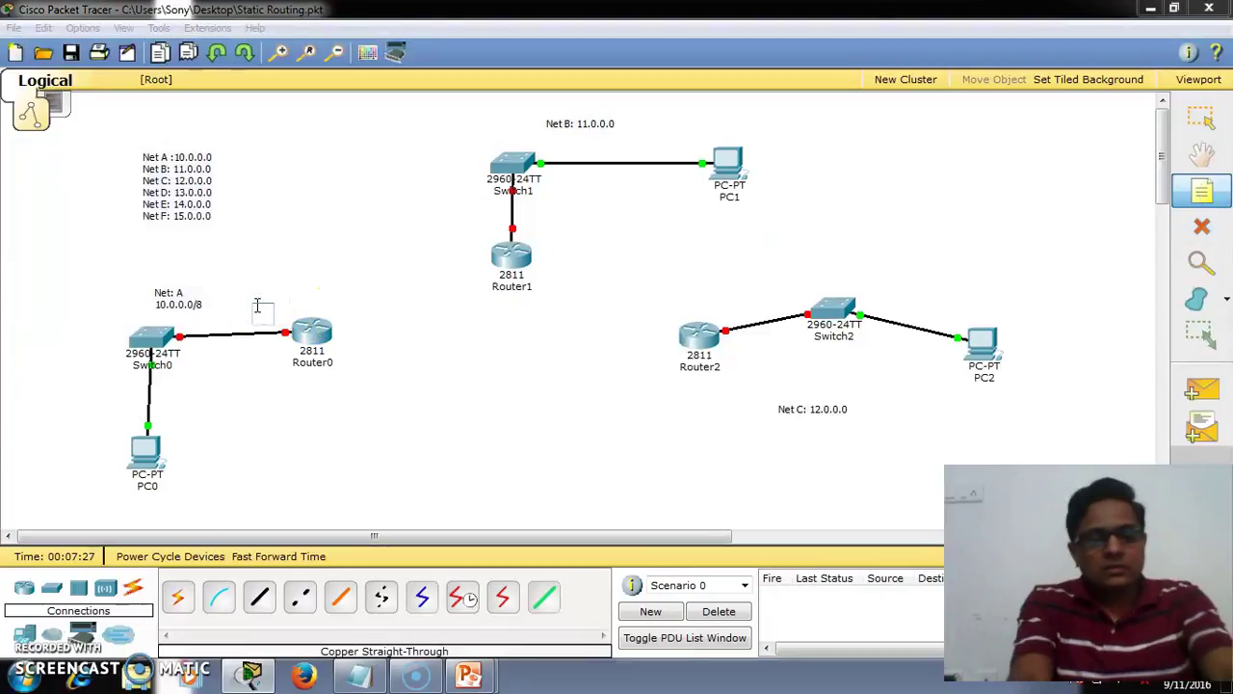
pyautogui.write('F 0/0')
pyautogui.click(925, 175)
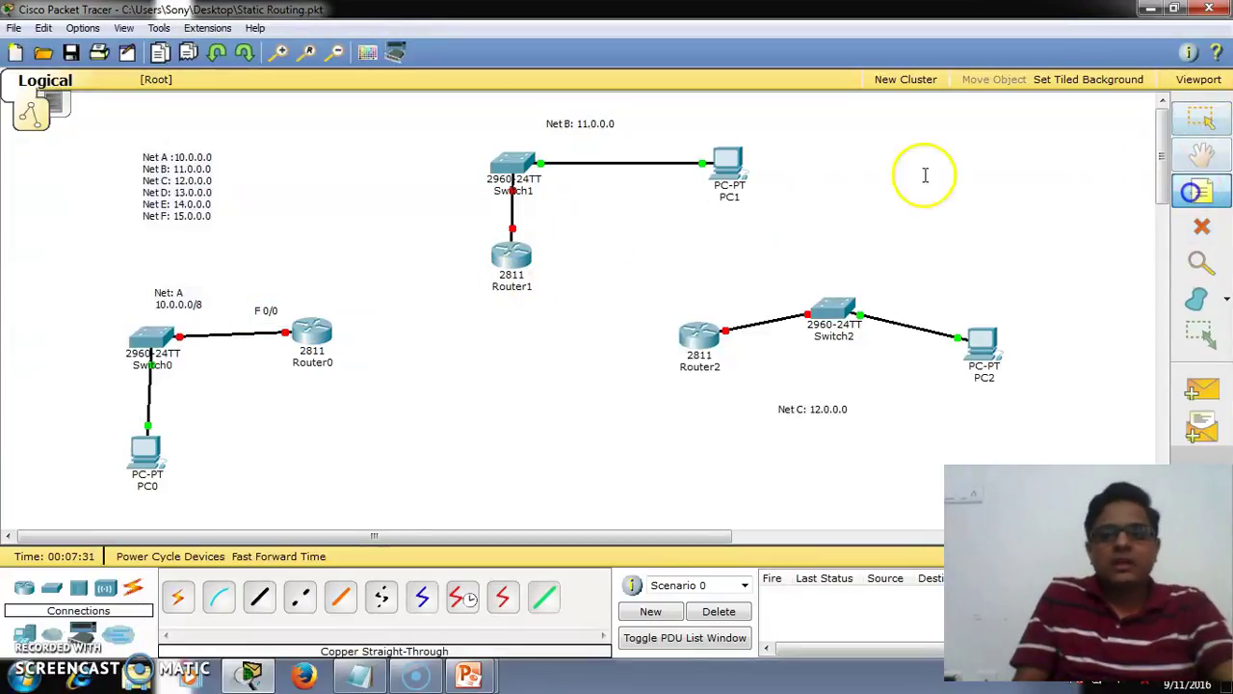
pyautogui.click(528, 224)
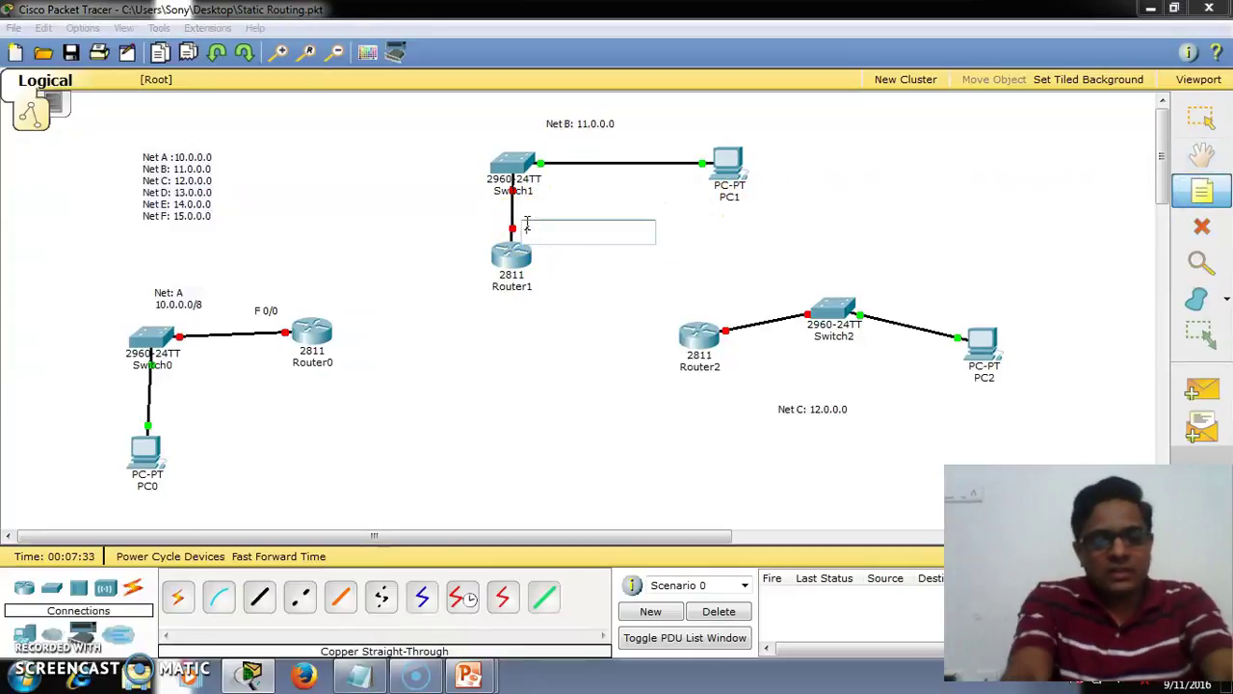
pyautogui.write('f 0/0')
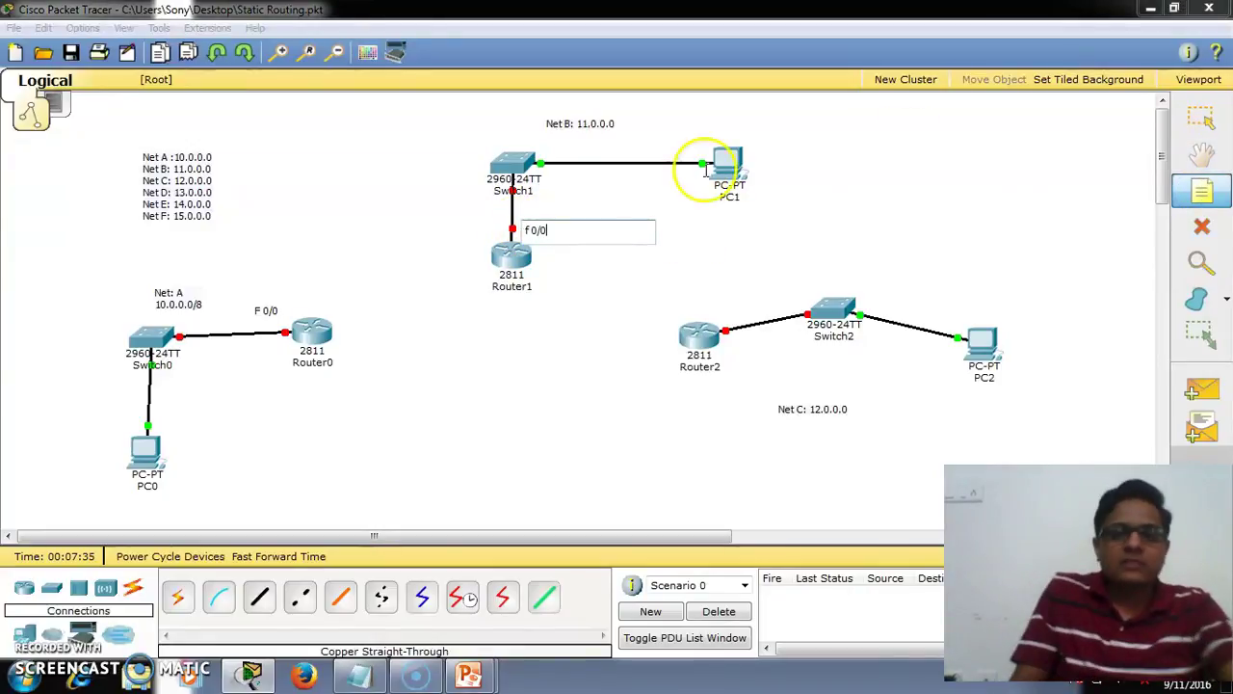
pyautogui.click(1212, 187)
# - Add an 'f 0/0' note above Router2 and nudge Router0 slightly
pyautogui.click(698, 301)
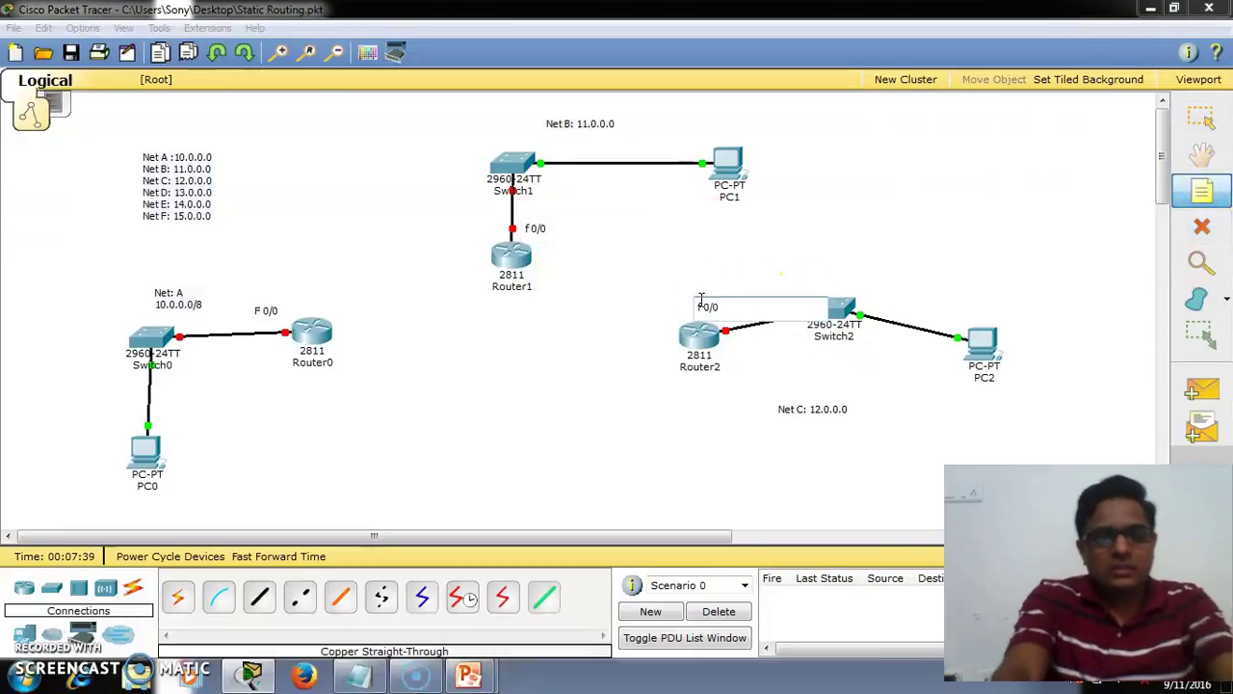
pyautogui.write('f 0/0')
pyautogui.press('Escape')
pyautogui.click(230, 130)
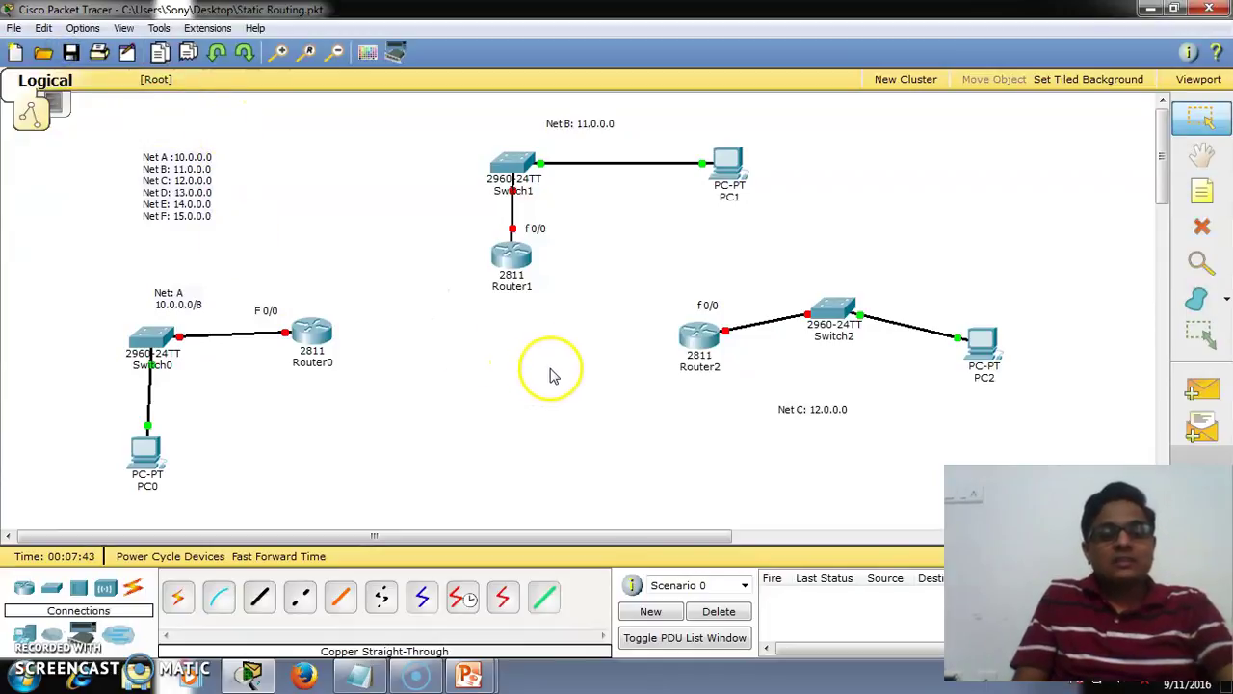
pyautogui.click(315, 340)
pyautogui.moveTo(315, 343); pyautogui.dragTo(318, 337)
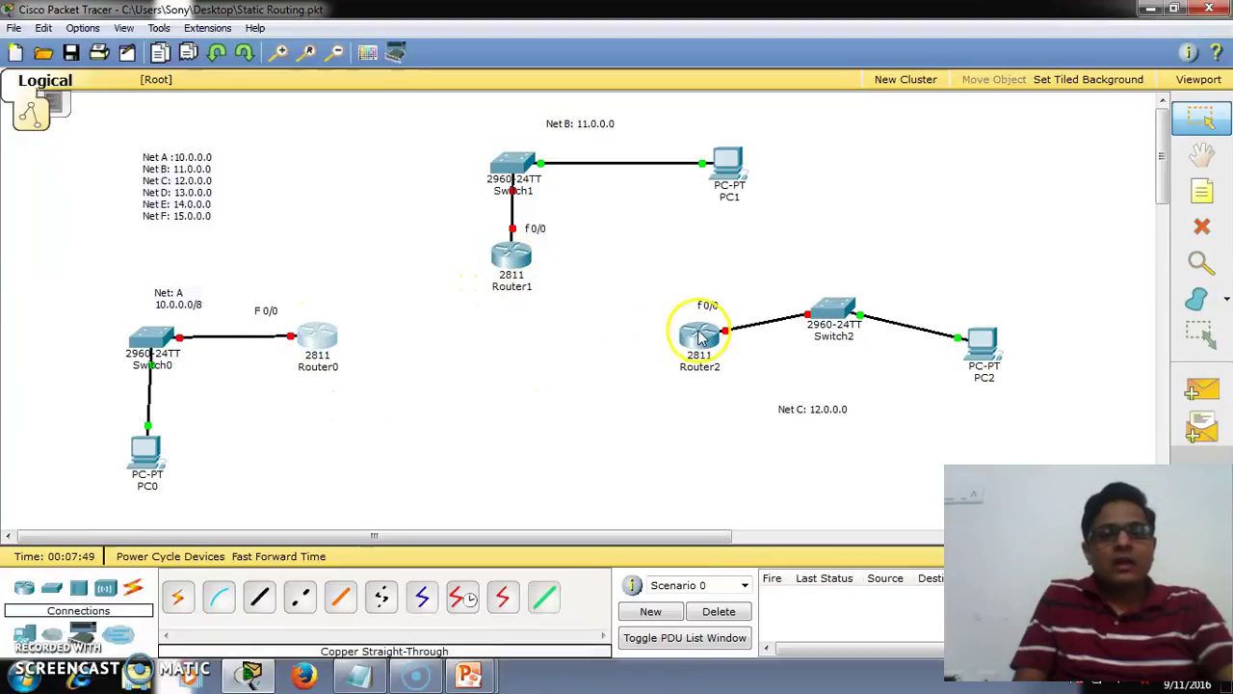
pyautogui.moveTo(699, 339)
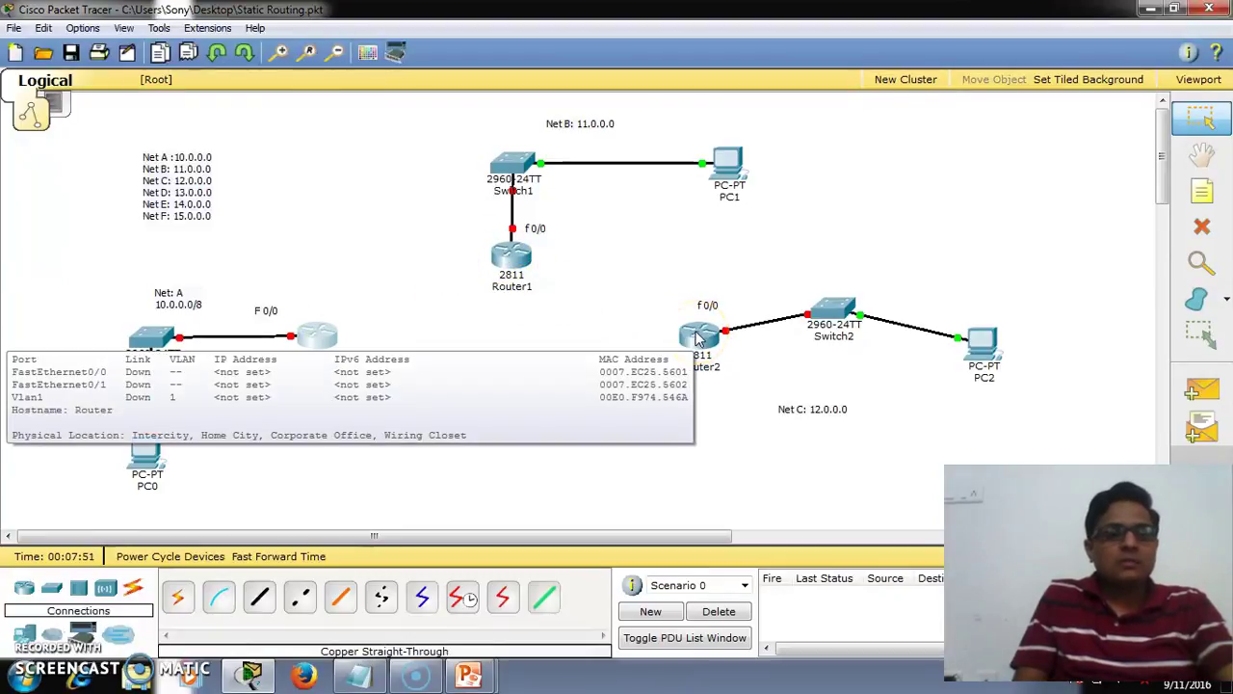
pyautogui.click(447, 303)
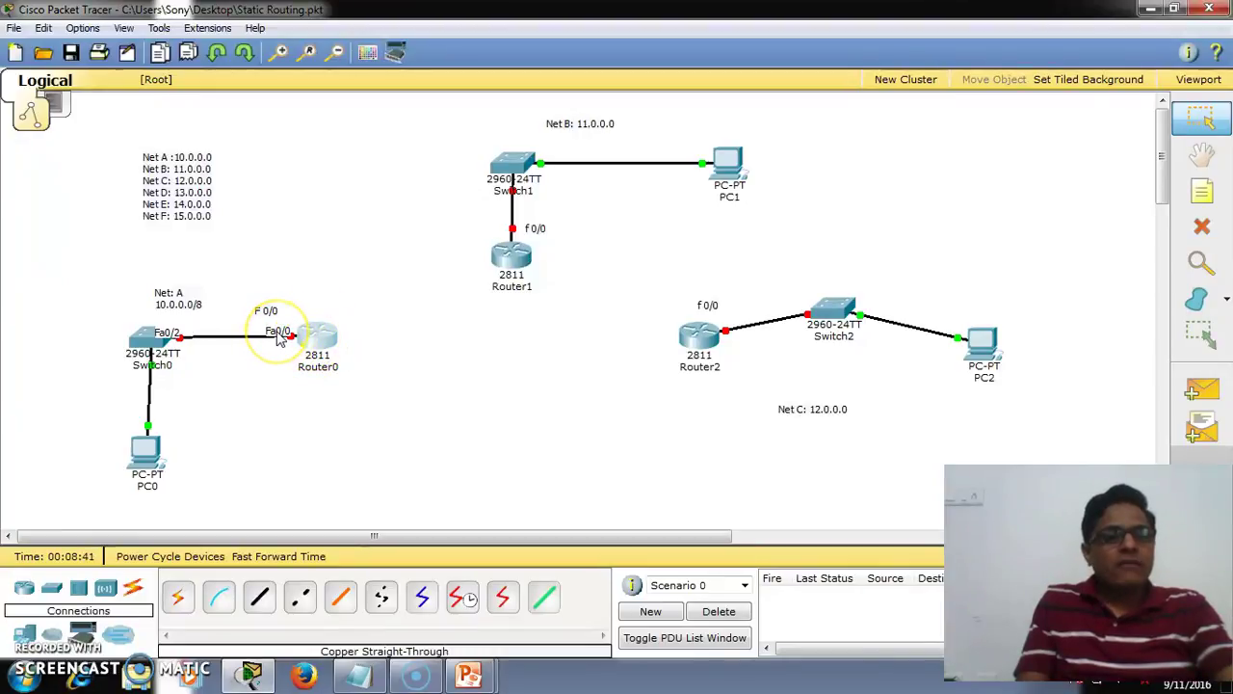
# - In Router0's CLI, decline the initial setup dialog and enter global configuration mode
pyautogui.click(323, 342)
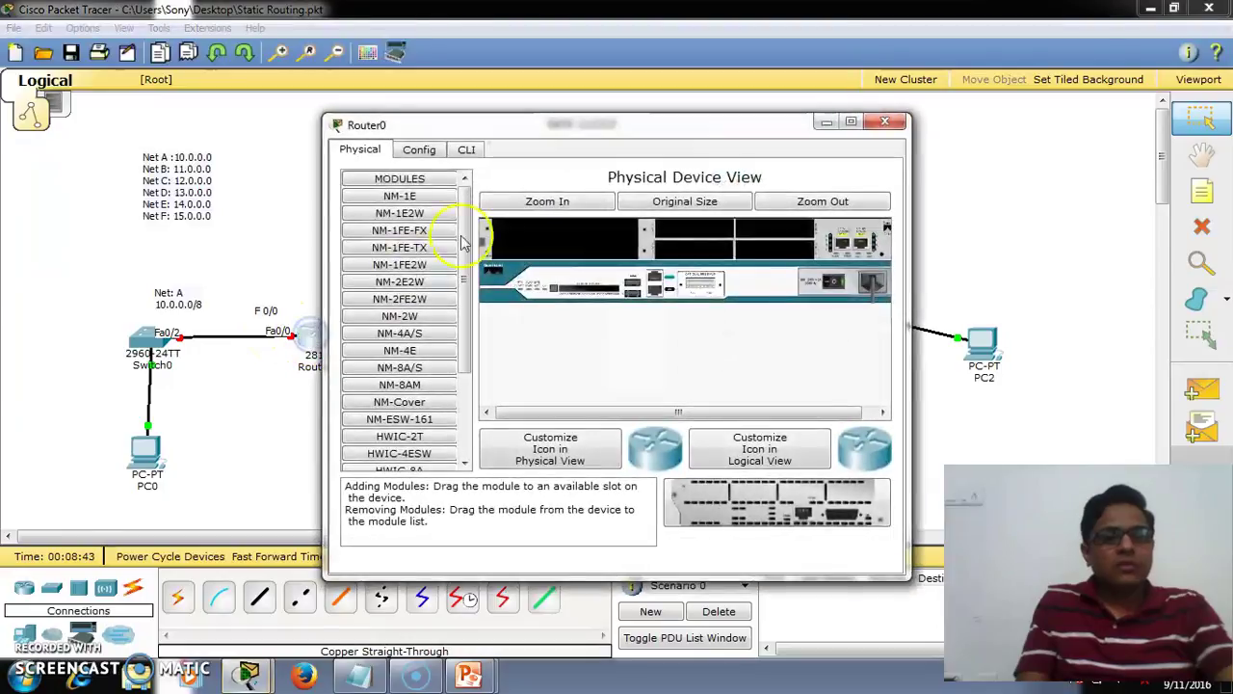
pyautogui.moveTo(554, 126); pyautogui.dragTo(782, 110)
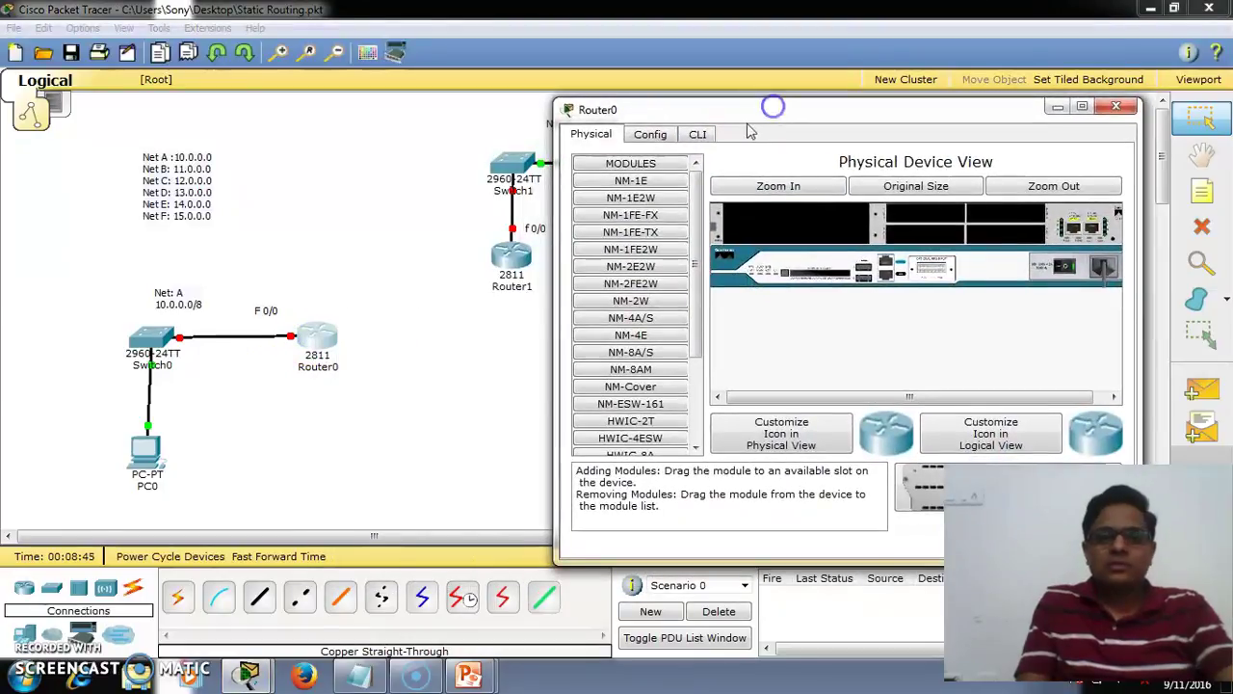
pyautogui.click(698, 136)
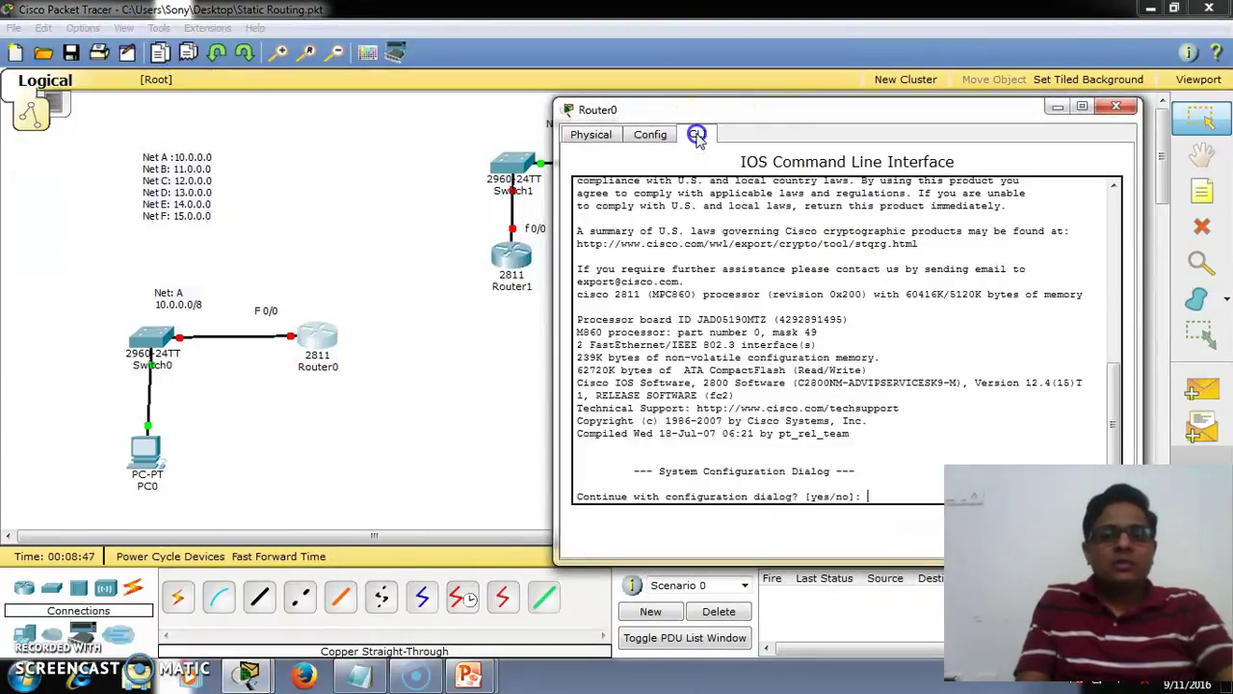
pyautogui.write('n')
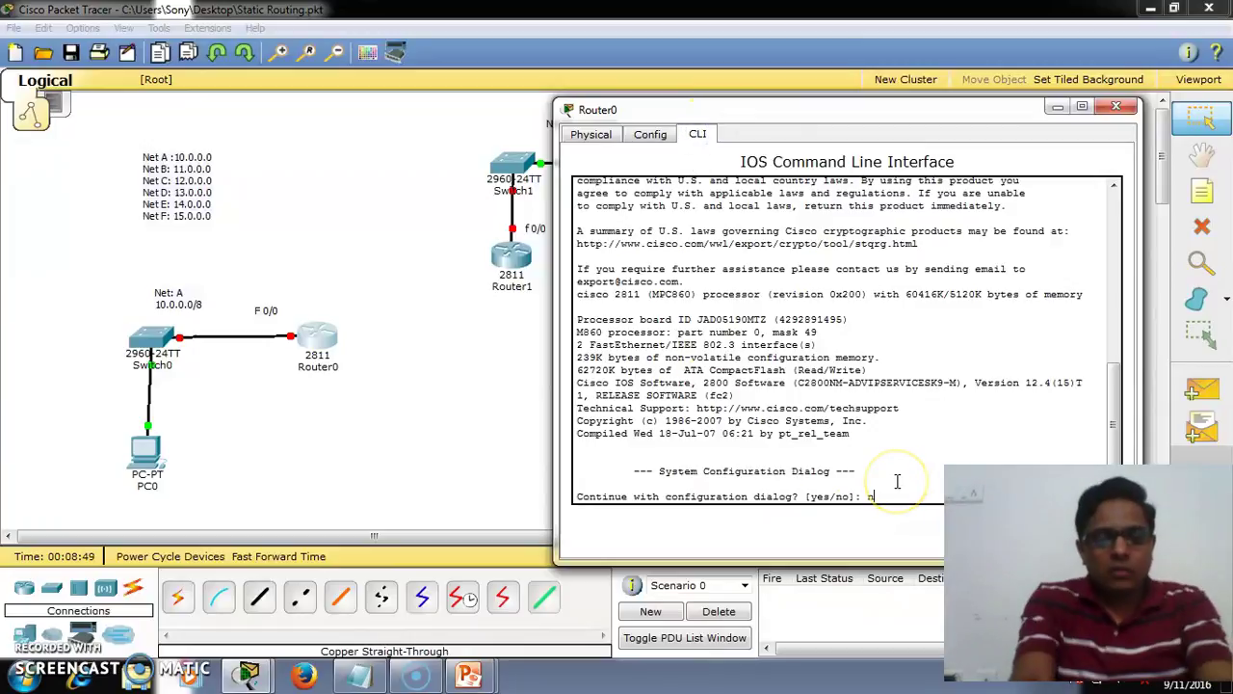
pyautogui.write('o')
pyautogui.press('Return')
pyautogui.press('Return')
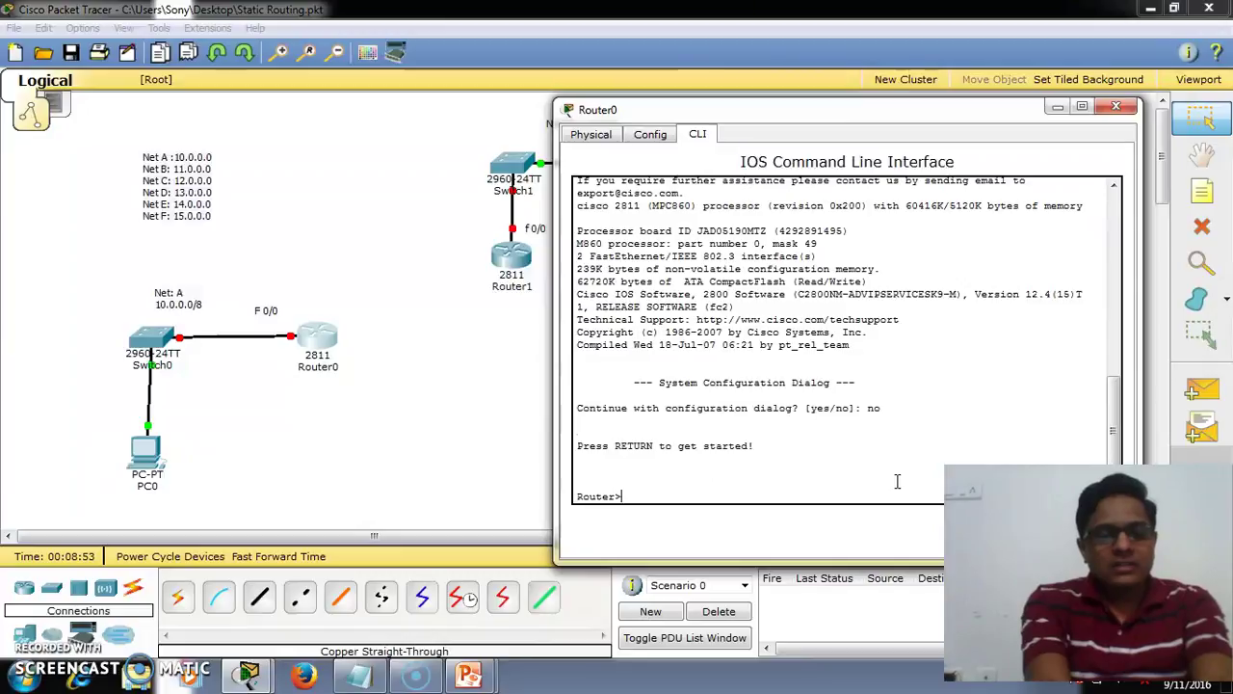
pyautogui.write('enable')
pyautogui.press('Return')
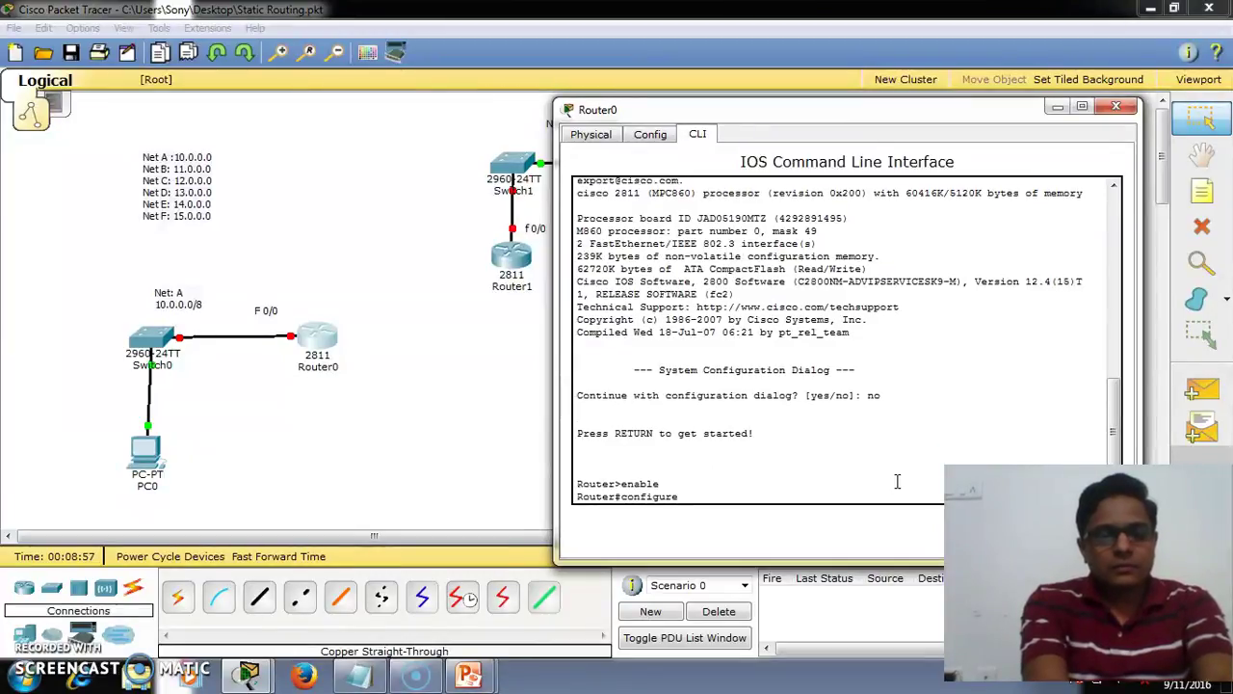
pyautogui.write('configure terminal')
pyautogui.press('Return')
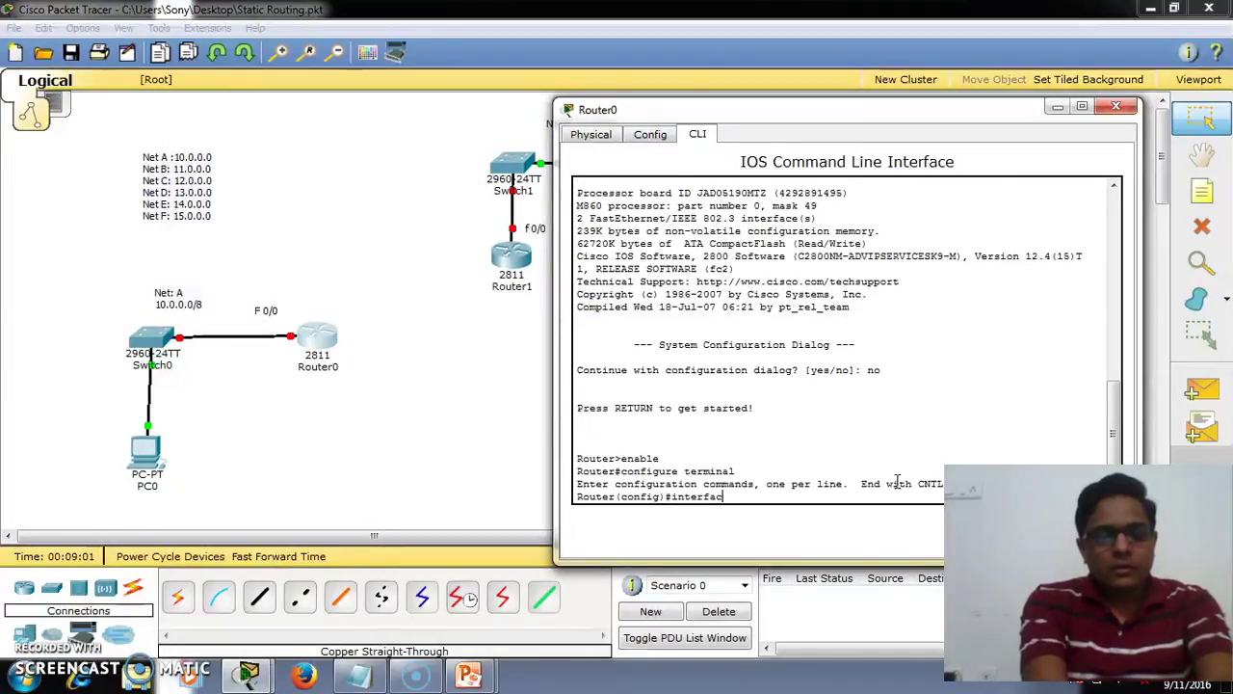
# - Address FastEthernet0/0 as 10.0.0.1 255.0.0.0 and bring it up with no shutdown
pyautogui.write('interface fa')
pyautogui.press('Tab')
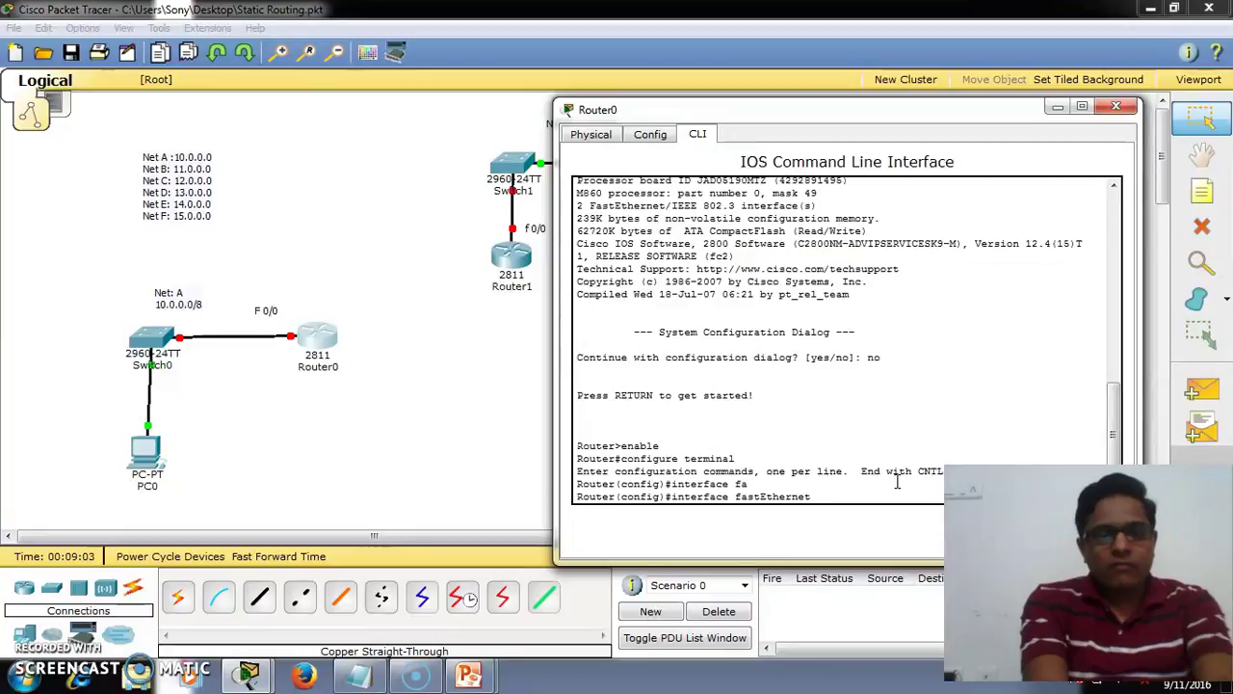
pyautogui.write('0/0')
pyautogui.press('Return')
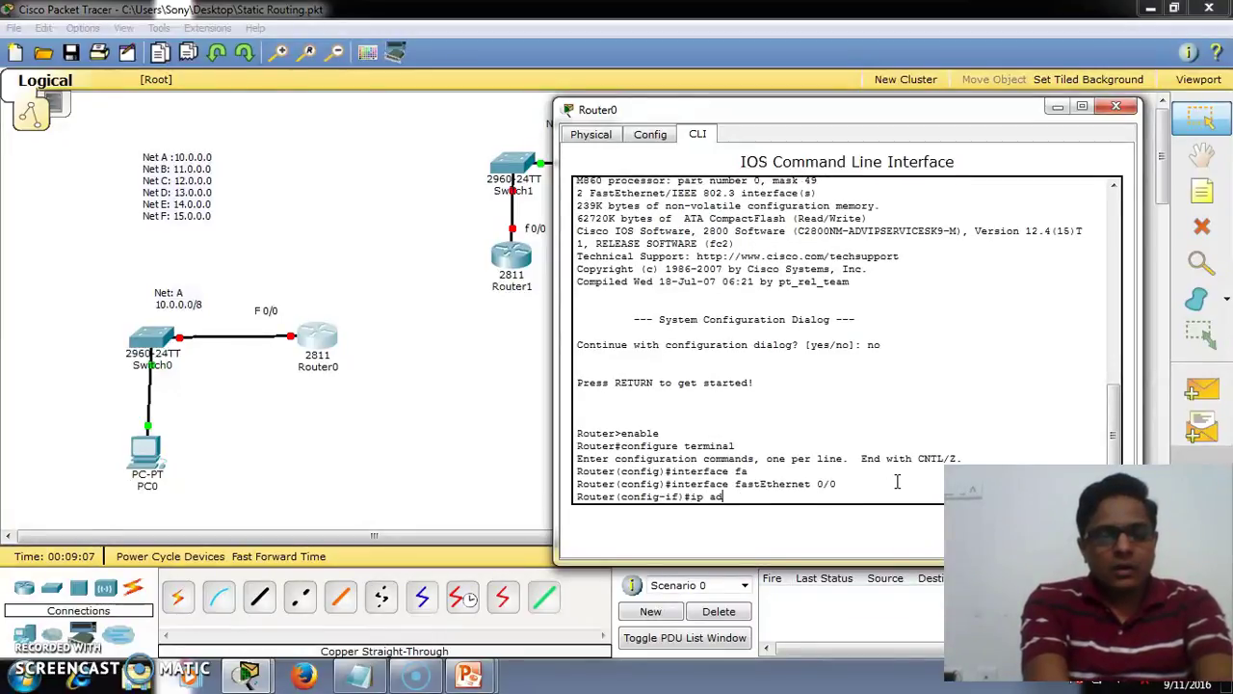
pyautogui.write('ip addre')
pyautogui.press('Tab')
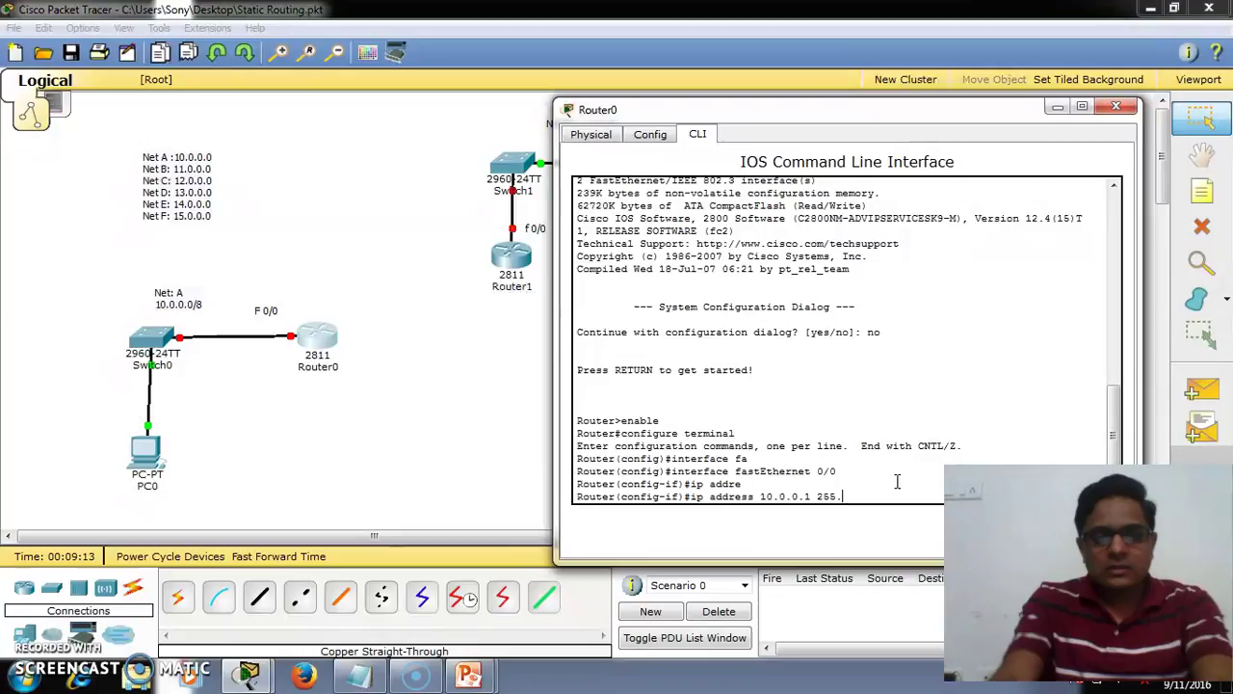
pyautogui.press('Return')
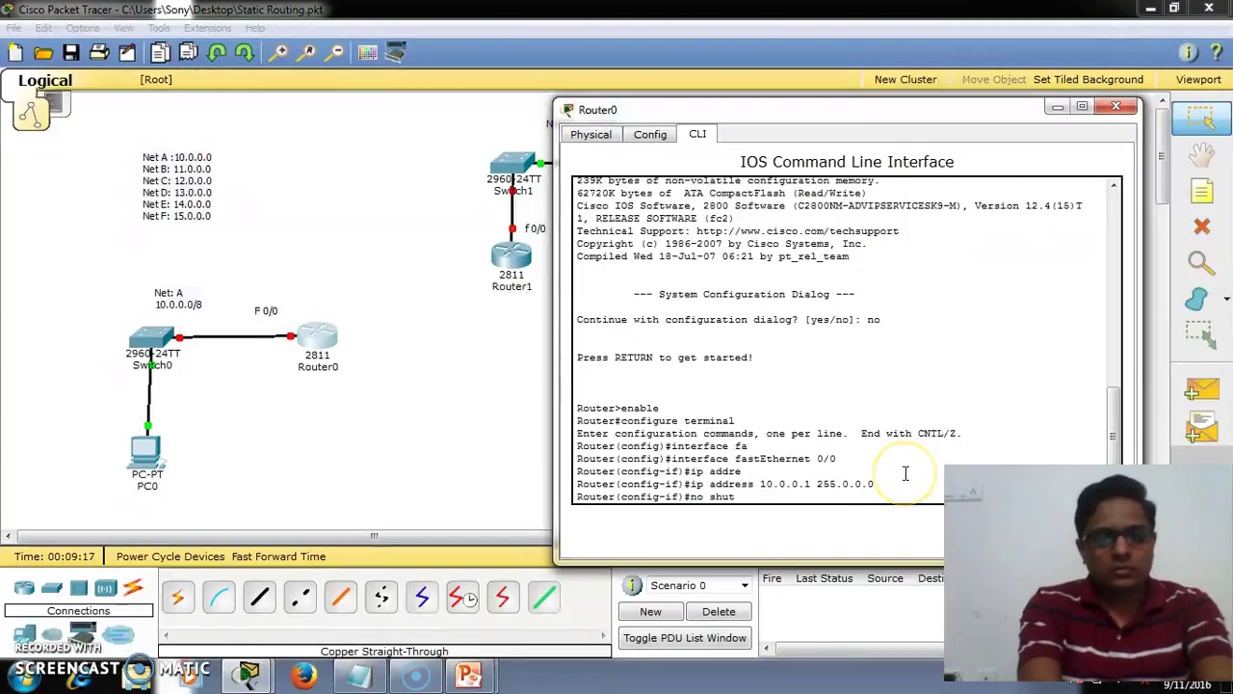
pyautogui.write('no shutdown')
pyautogui.press('Return')
pyautogui.press('Return')
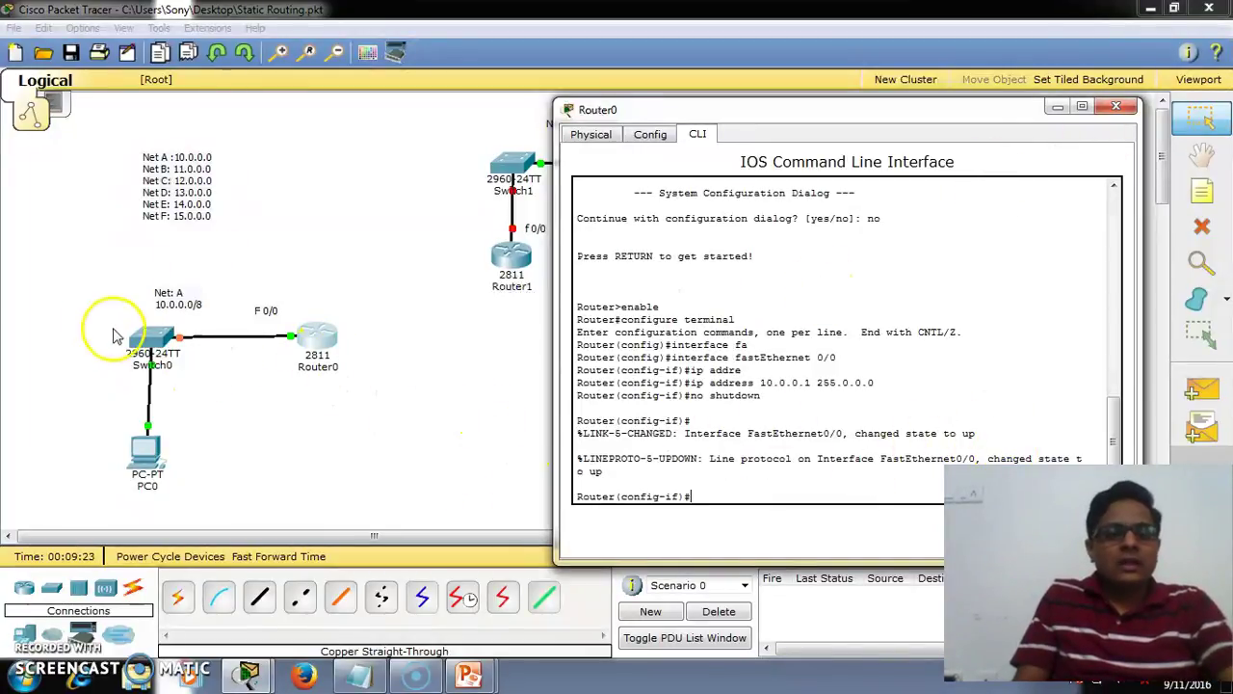
# - Close Router0's window and nudge Router0 slightly on the canvas
pyautogui.click(362, 441)
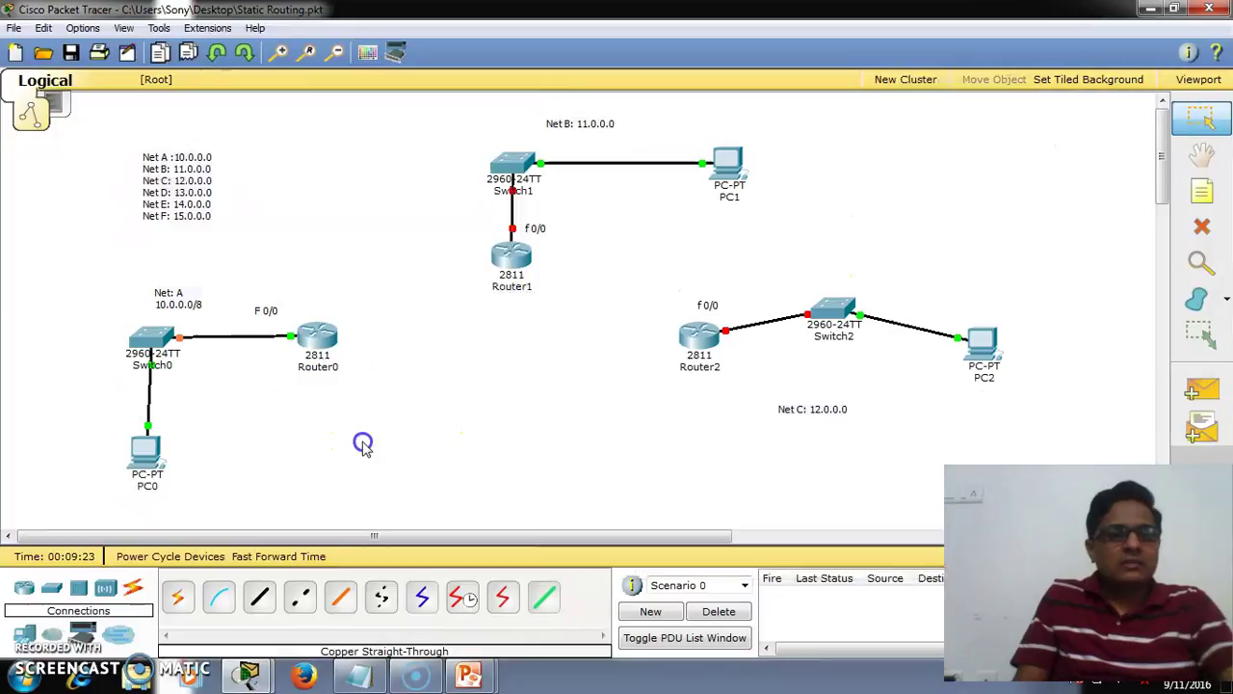
pyautogui.click(316, 335)
pyautogui.moveTo(316, 336); pyautogui.dragTo(325, 342)
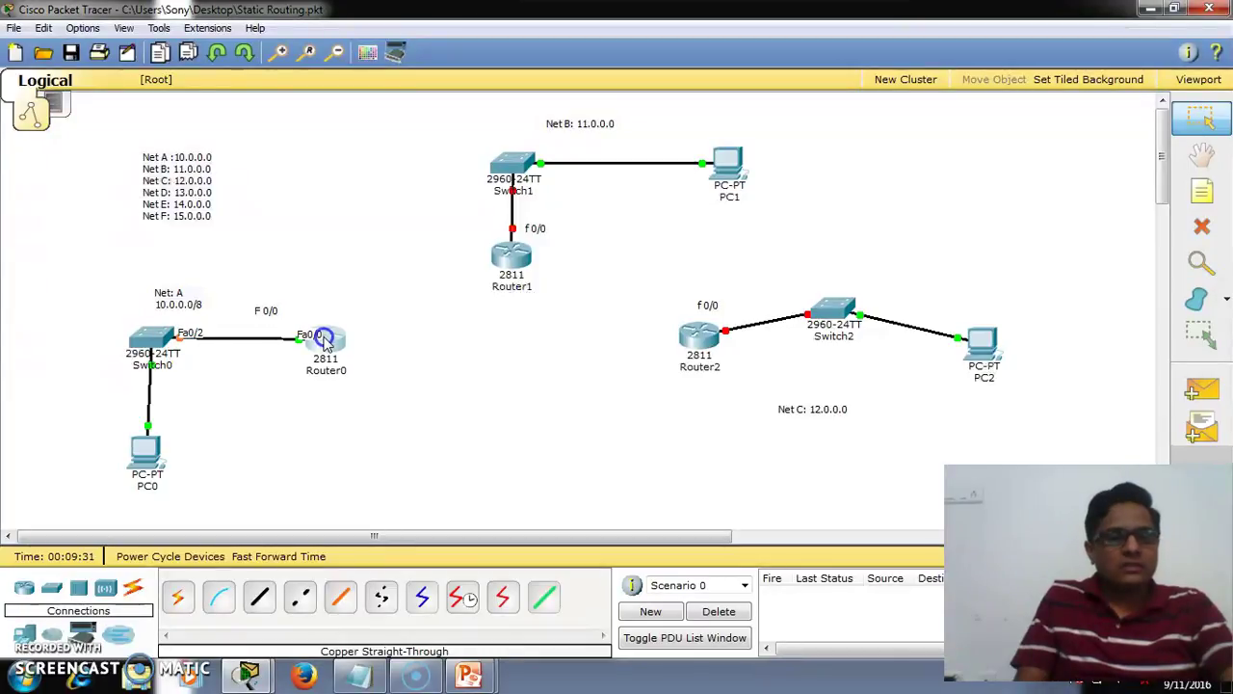
pyautogui.click(413, 412)
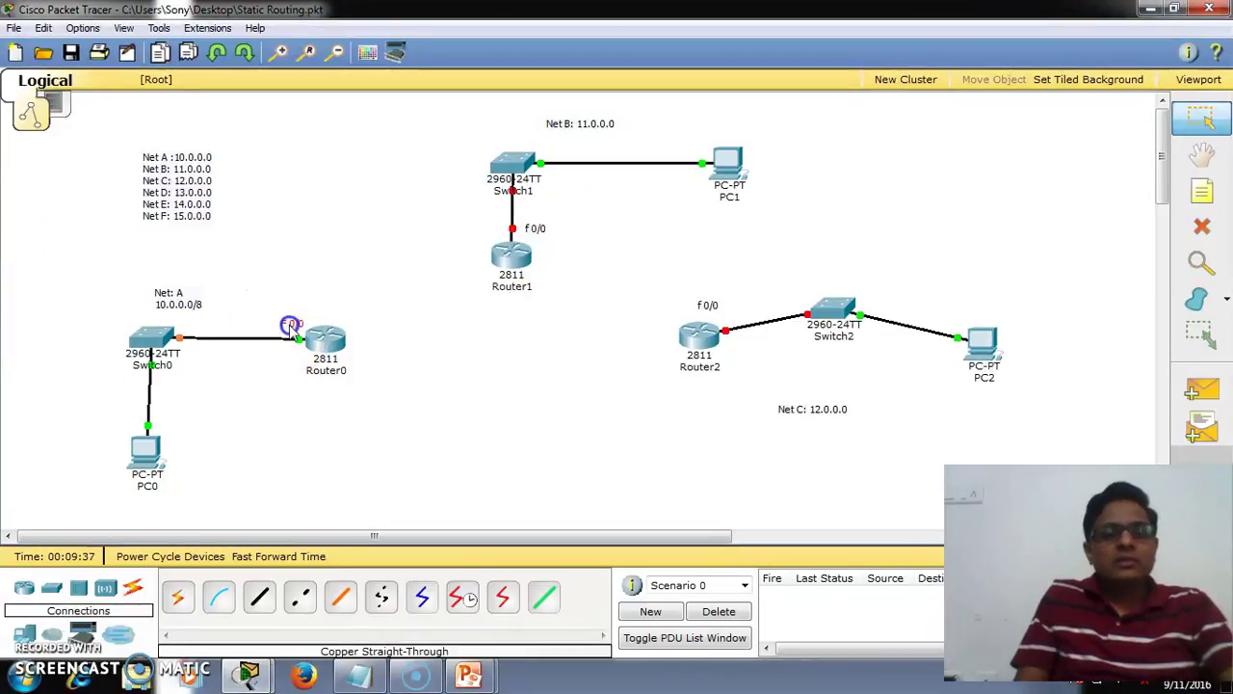
# - Enter 10.0.0.1 as PC0's default gateway in IP Configuration and close its window
pyautogui.click(166, 460)
pyautogui.click(399, 214)
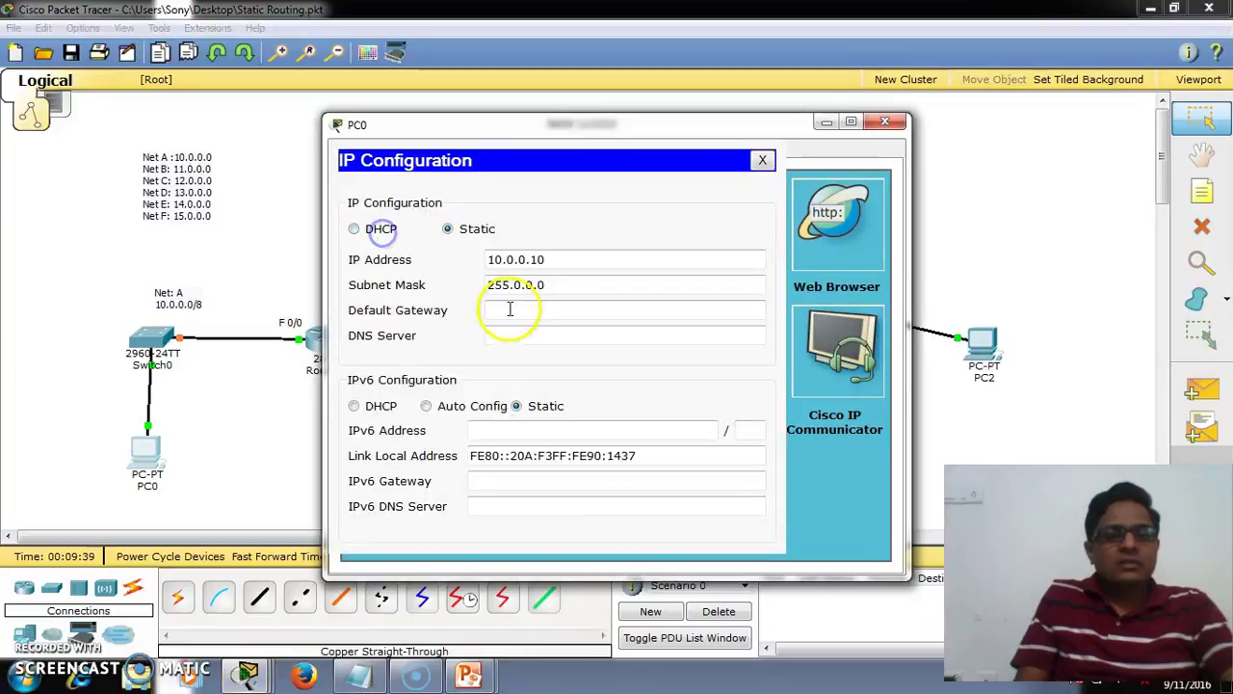
pyautogui.click(514, 311)
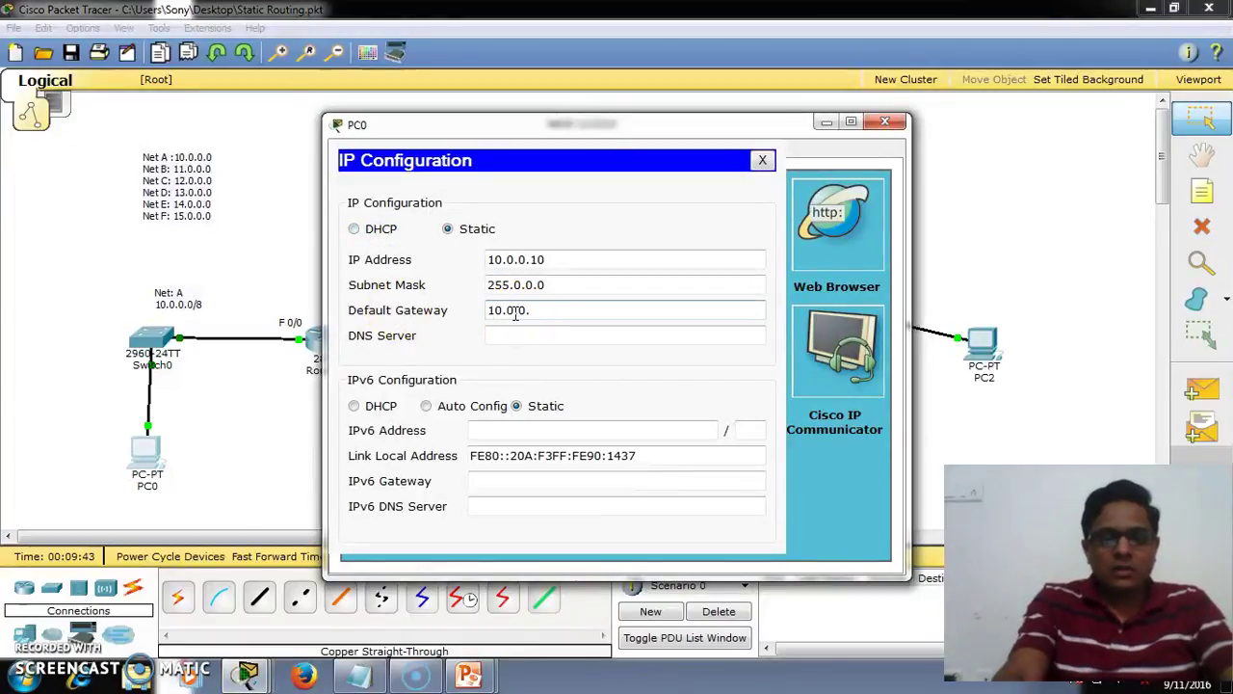
pyautogui.click(631, 334)
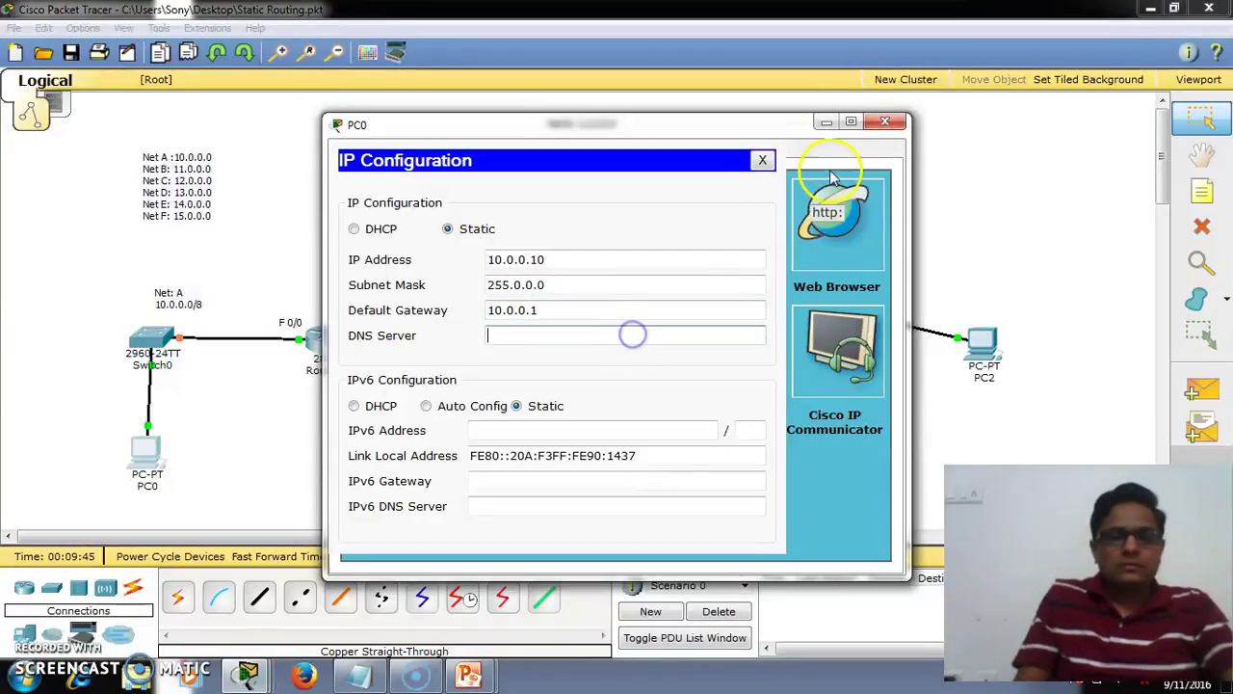
pyautogui.click(884, 121)
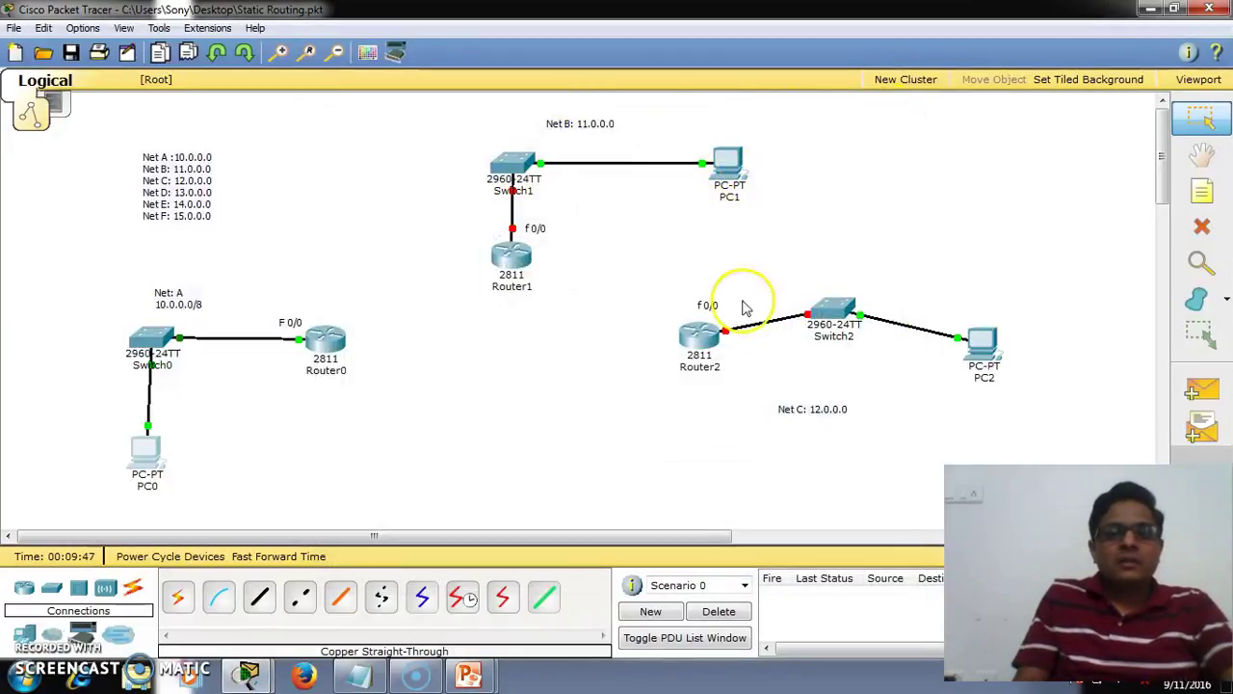
# - Set Router1's FastEthernet0/0 to 11.0.0.1 with auto-filled mask 255.0.0.0 and Port Status on
pyautogui.click(513, 258)
pyautogui.moveTo(536, 125); pyautogui.dragTo(922, 80)
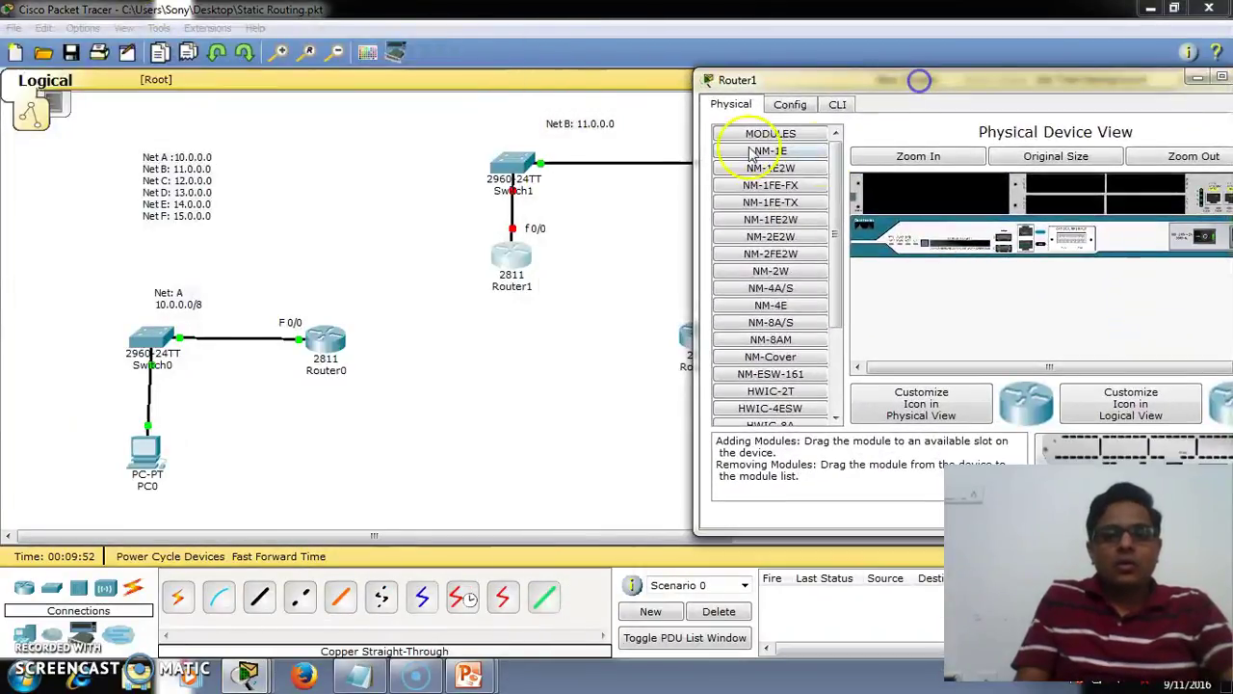
pyautogui.click(792, 105)
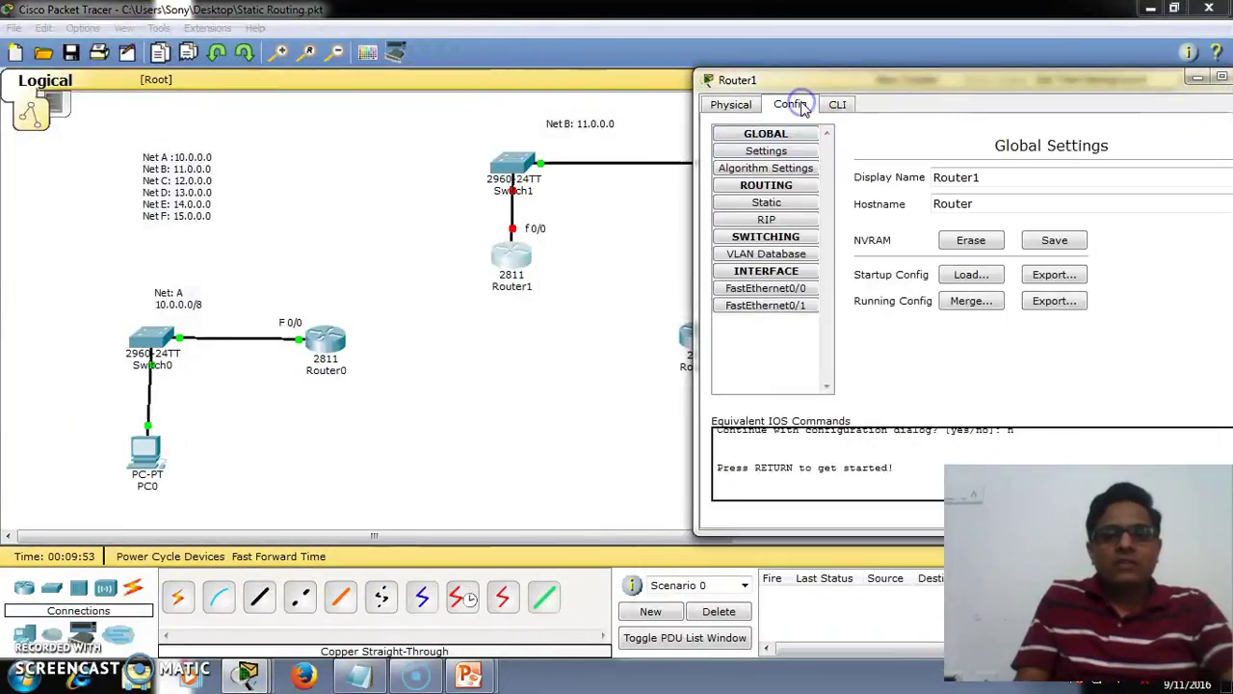
pyautogui.click(778, 290)
pyautogui.moveTo(1000, 86); pyautogui.dragTo(927, 74)
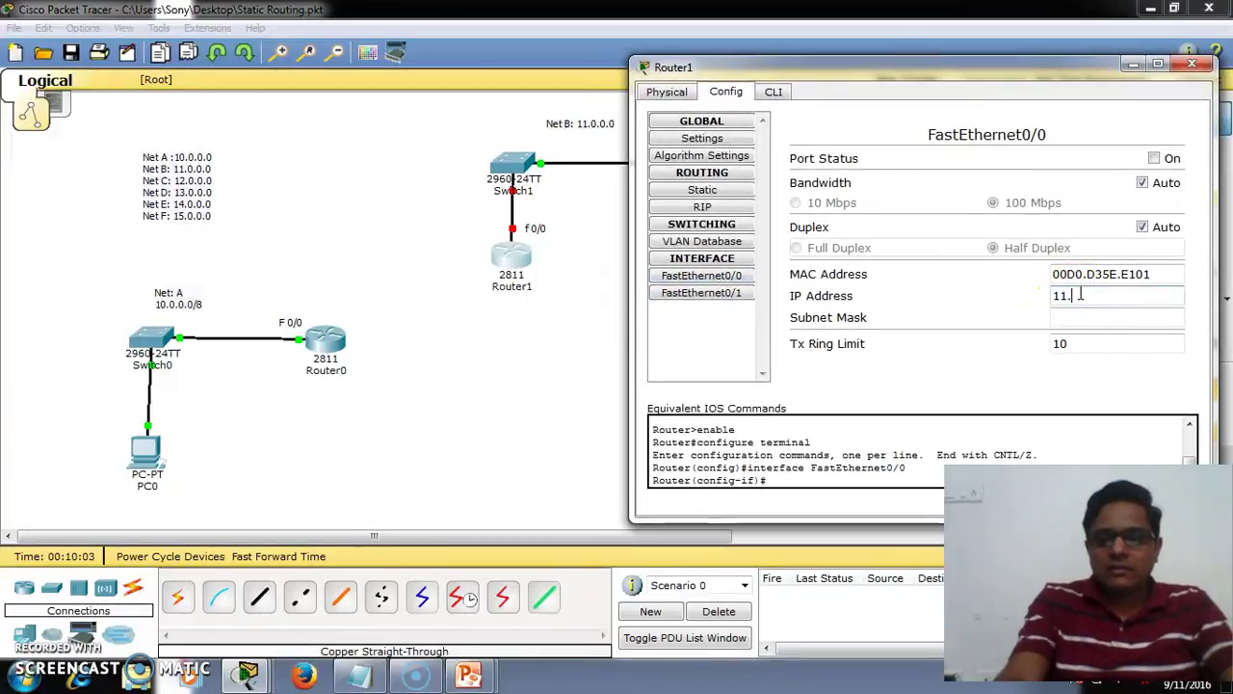
pyautogui.click(1082, 295)
pyautogui.write('11.0.0.1')
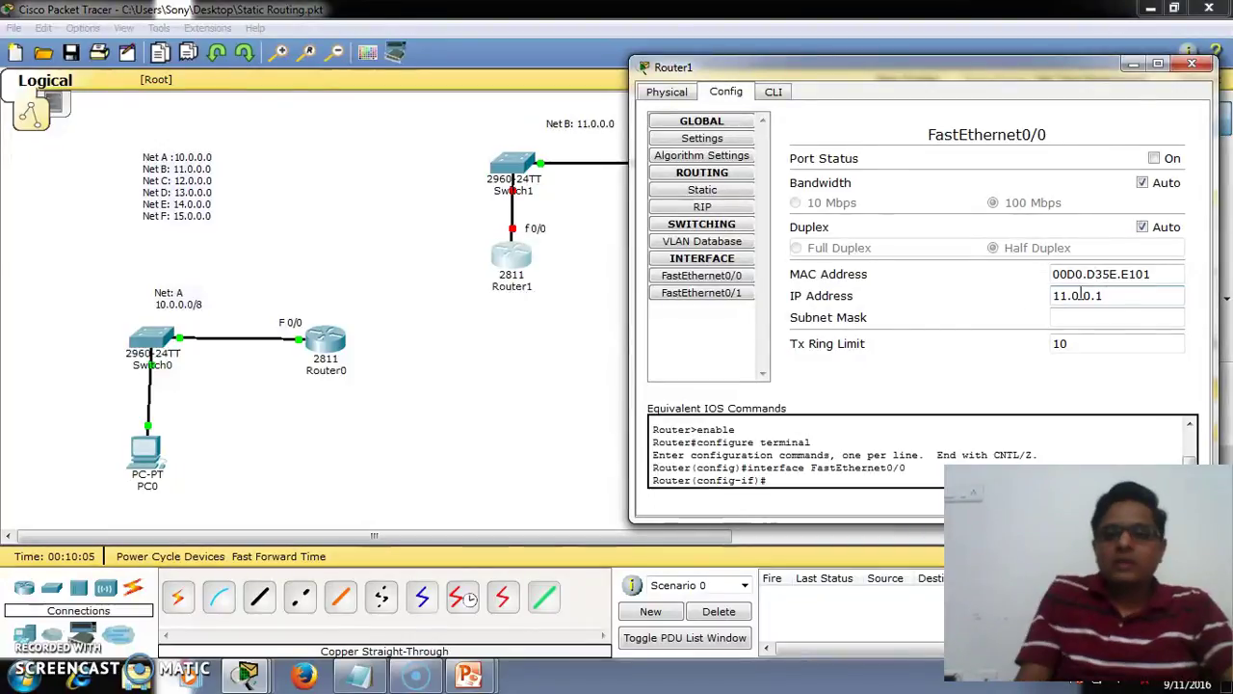
pyautogui.click(1103, 318)
pyautogui.click(1153, 158)
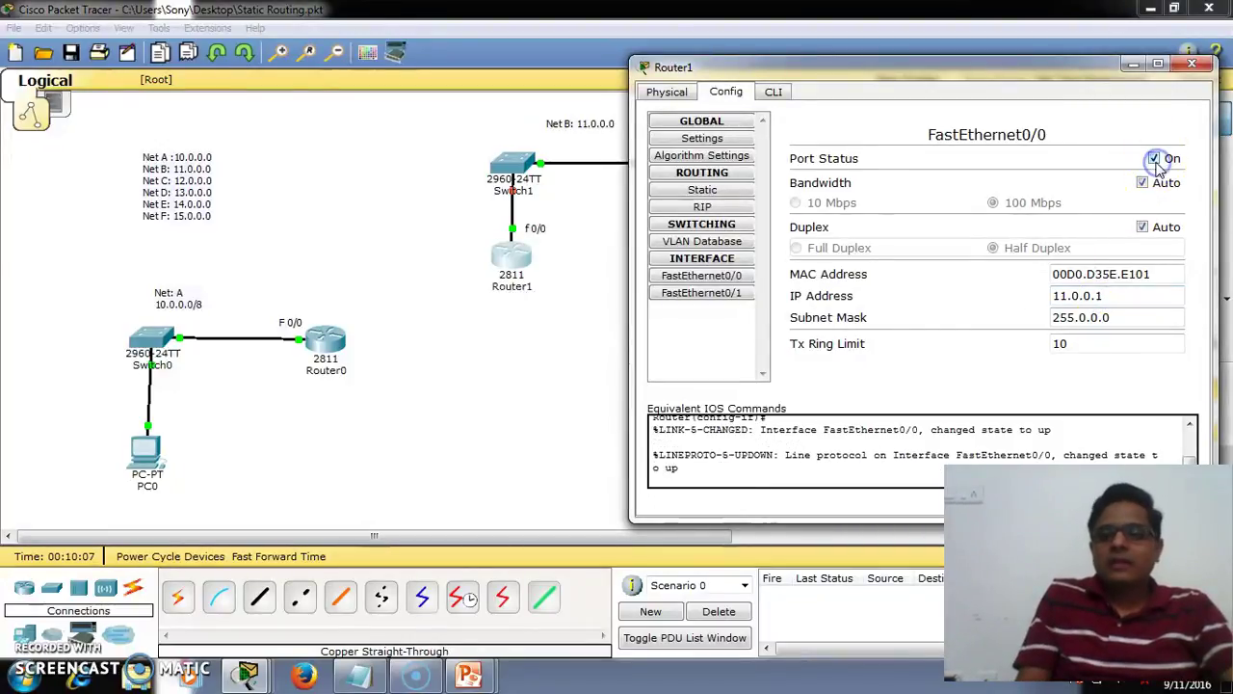
pyautogui.click(694, 274)
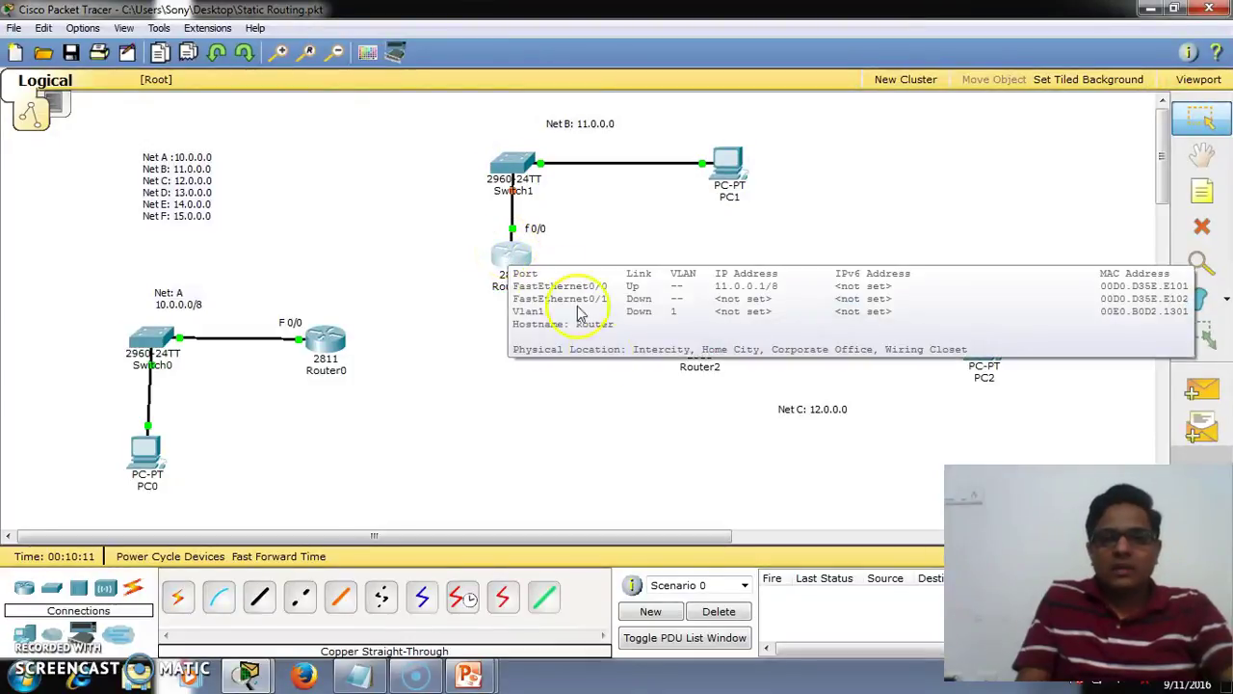
# - Enter 11.0.0.1 as PC1's default gateway in IP Configuration, then reopen Router2's window
pyautogui.click(698, 336)
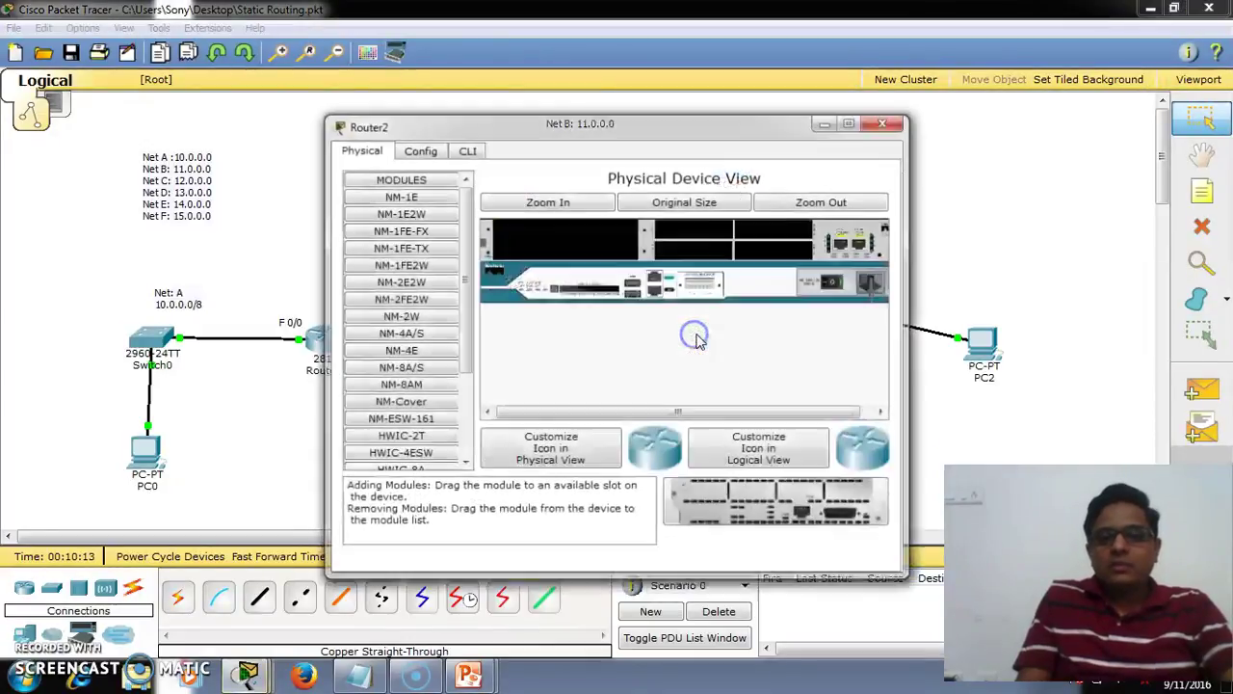
pyautogui.click(882, 124)
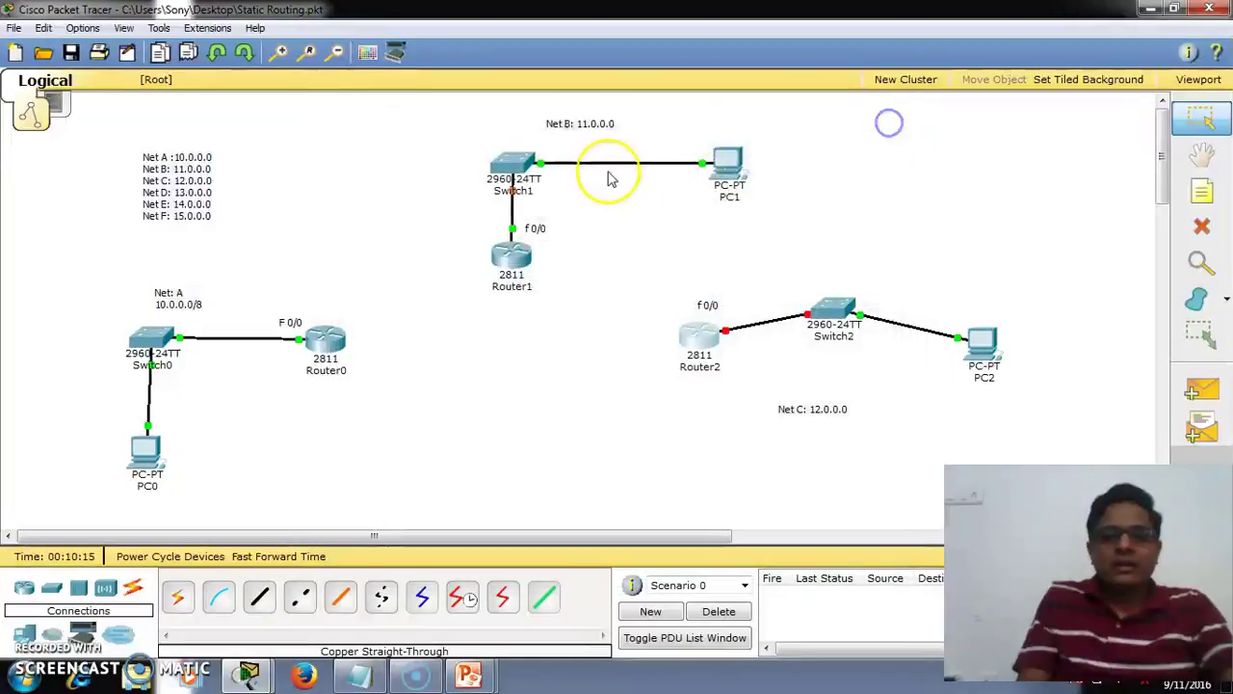
pyautogui.click(725, 162)
pyautogui.click(395, 219)
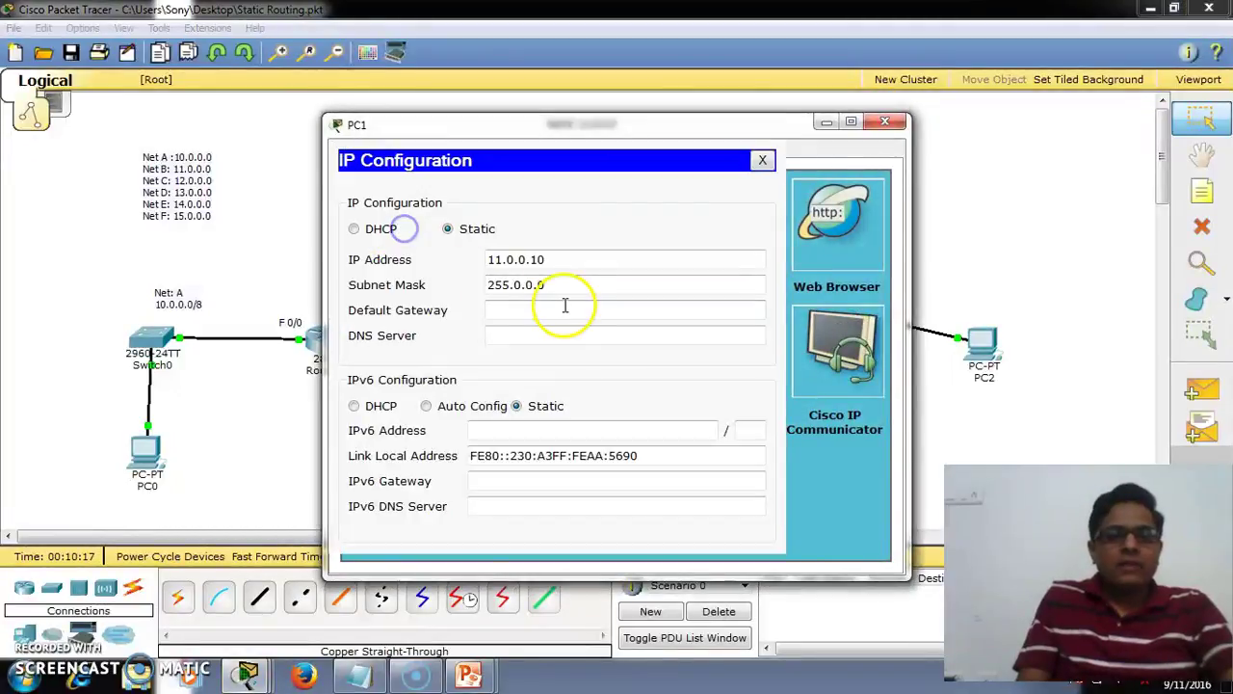
pyautogui.click(569, 307)
pyautogui.write('11.0.0.1')
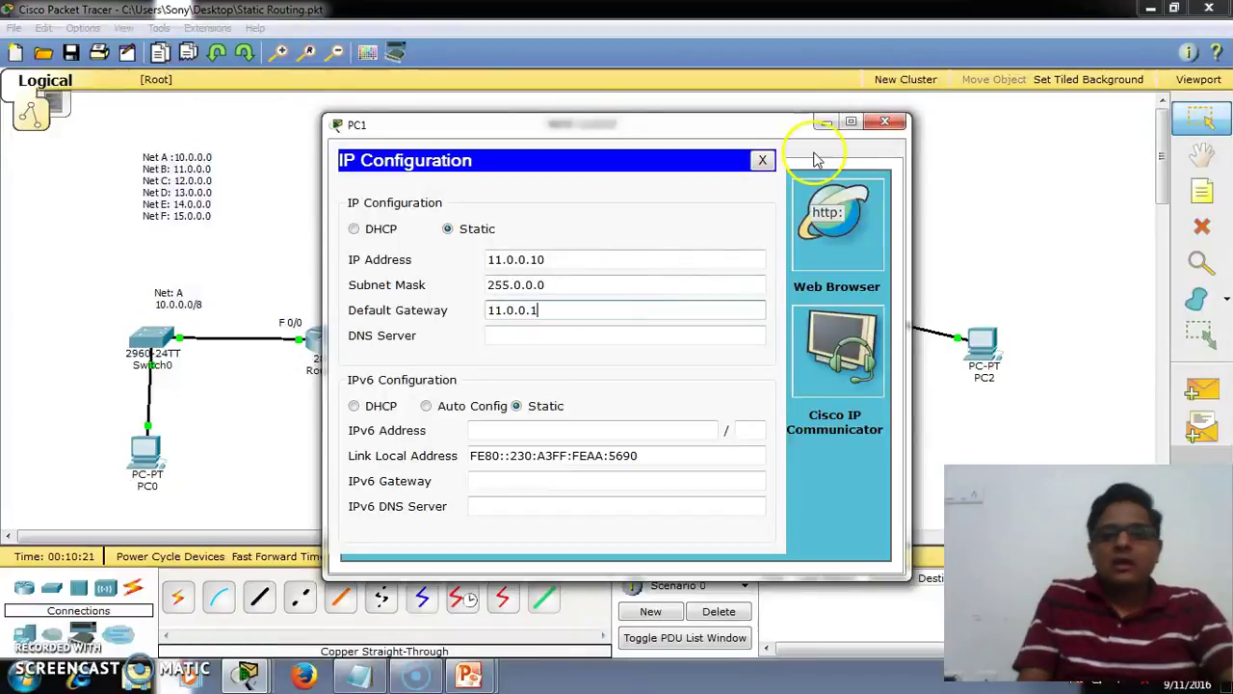
pyautogui.click(885, 121)
pyautogui.click(700, 335)
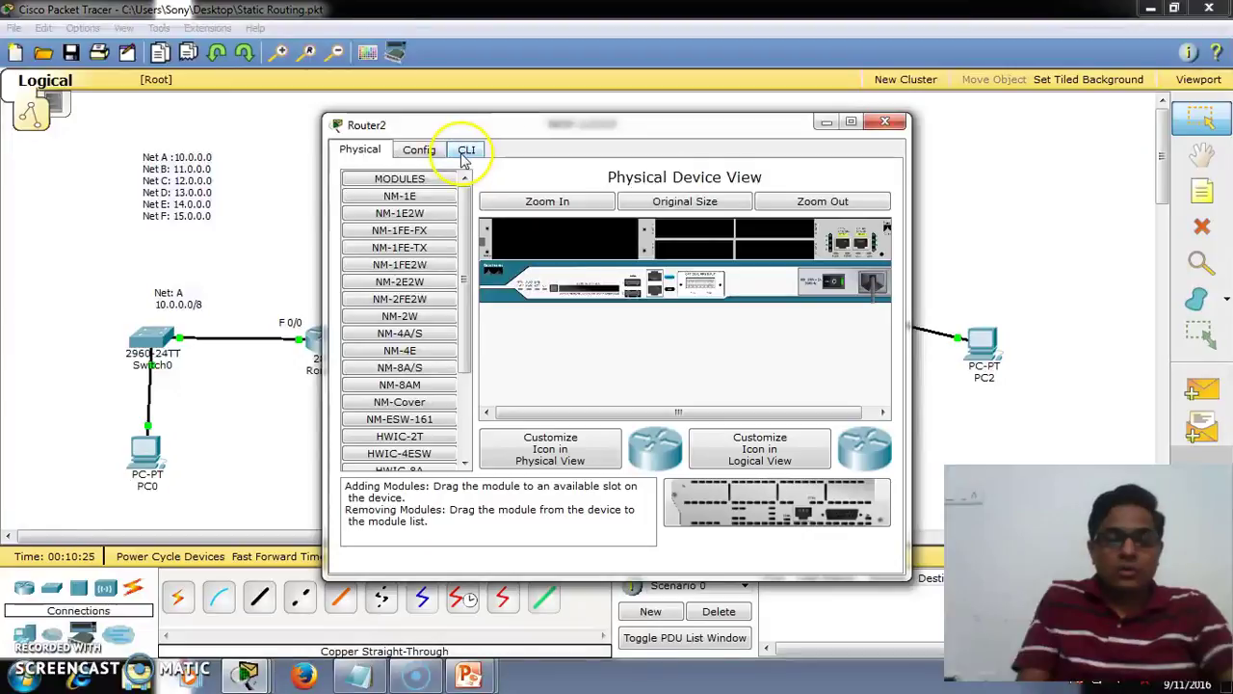
# - Give Router2's FastEthernet0/0 IP 12.0.0.1 with mask 255.0.0.0 and switch the port on
pyautogui.click(422, 152)
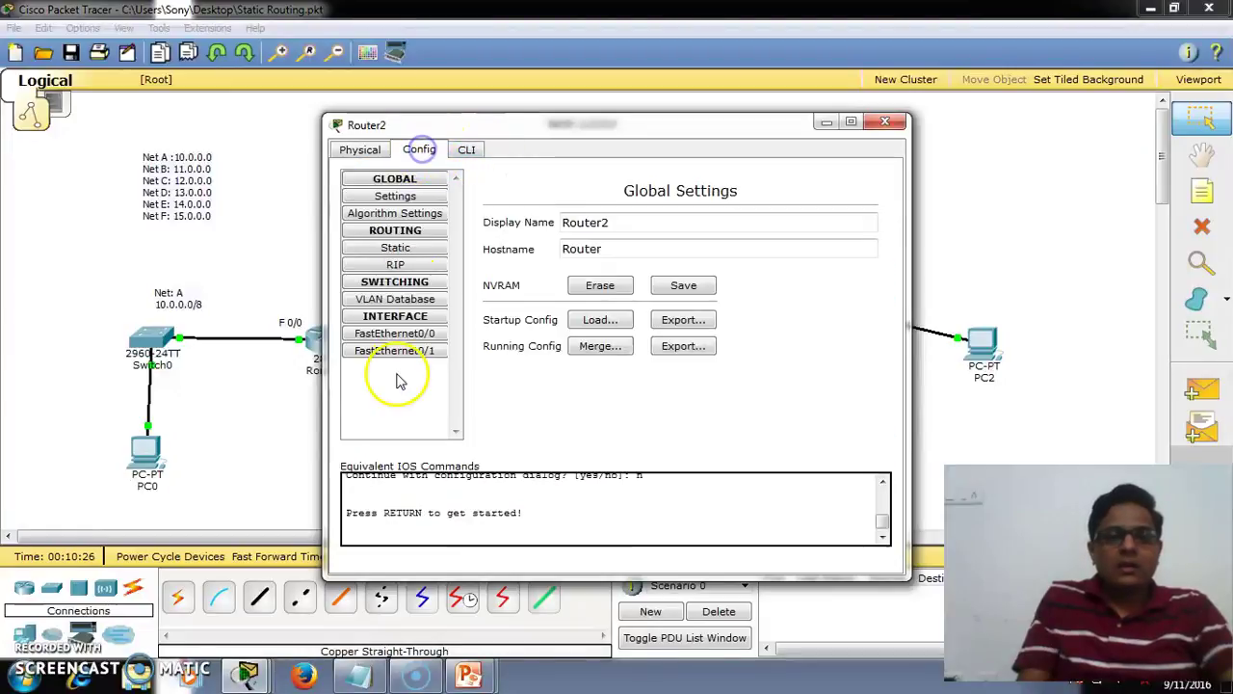
pyautogui.click(426, 334)
pyautogui.click(795, 353)
pyautogui.write('12.0.0.1')
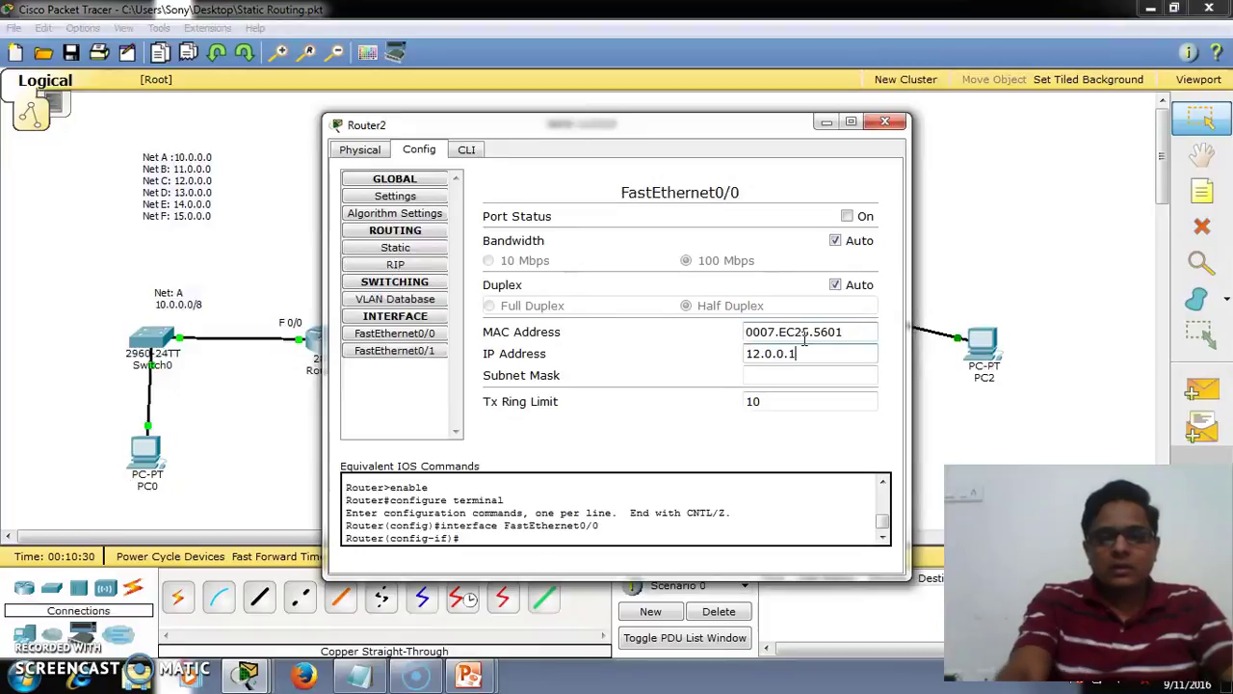
pyautogui.click(778, 375)
pyautogui.click(847, 216)
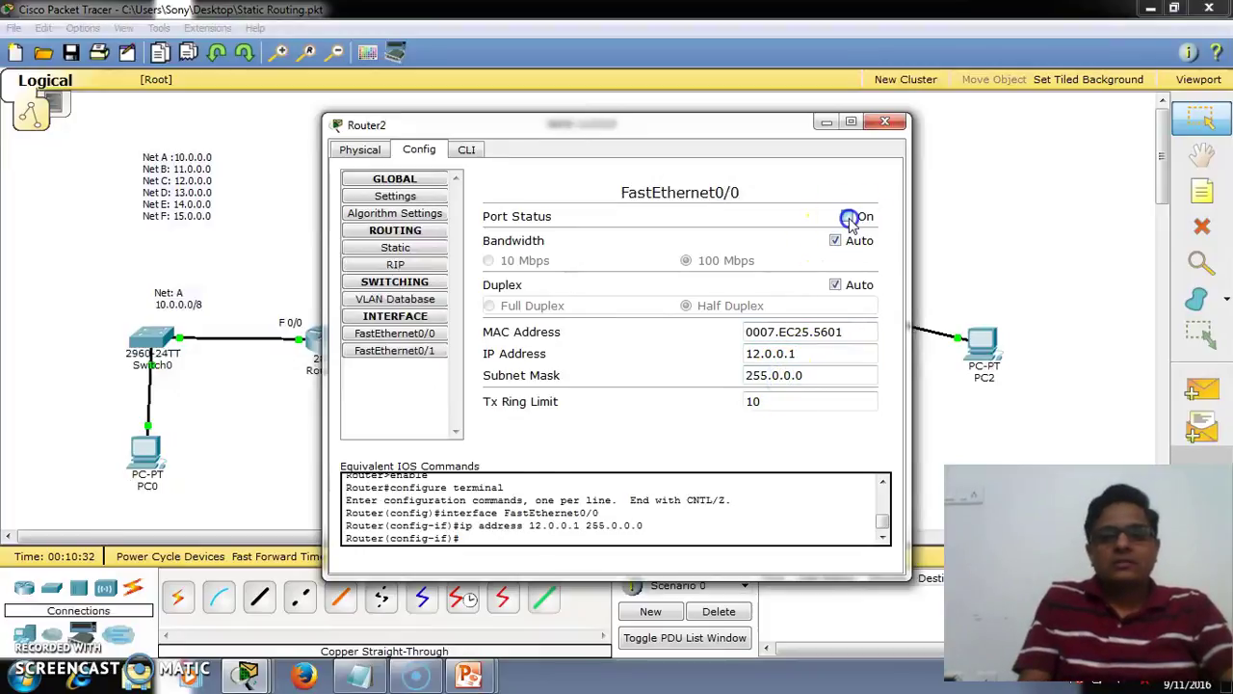
pyautogui.click(885, 122)
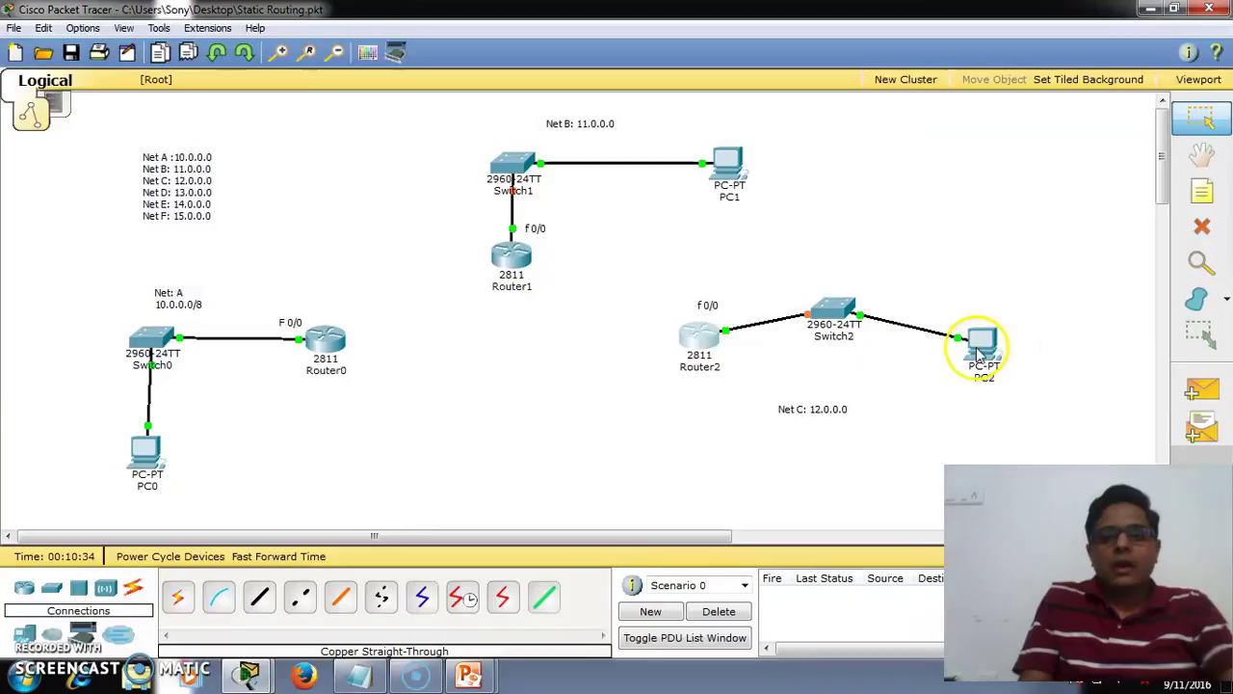
# - Set PC2's default gateway to 12.0.0.1 in IP Configuration and close its window
pyautogui.click(983, 344)
pyautogui.click(413, 241)
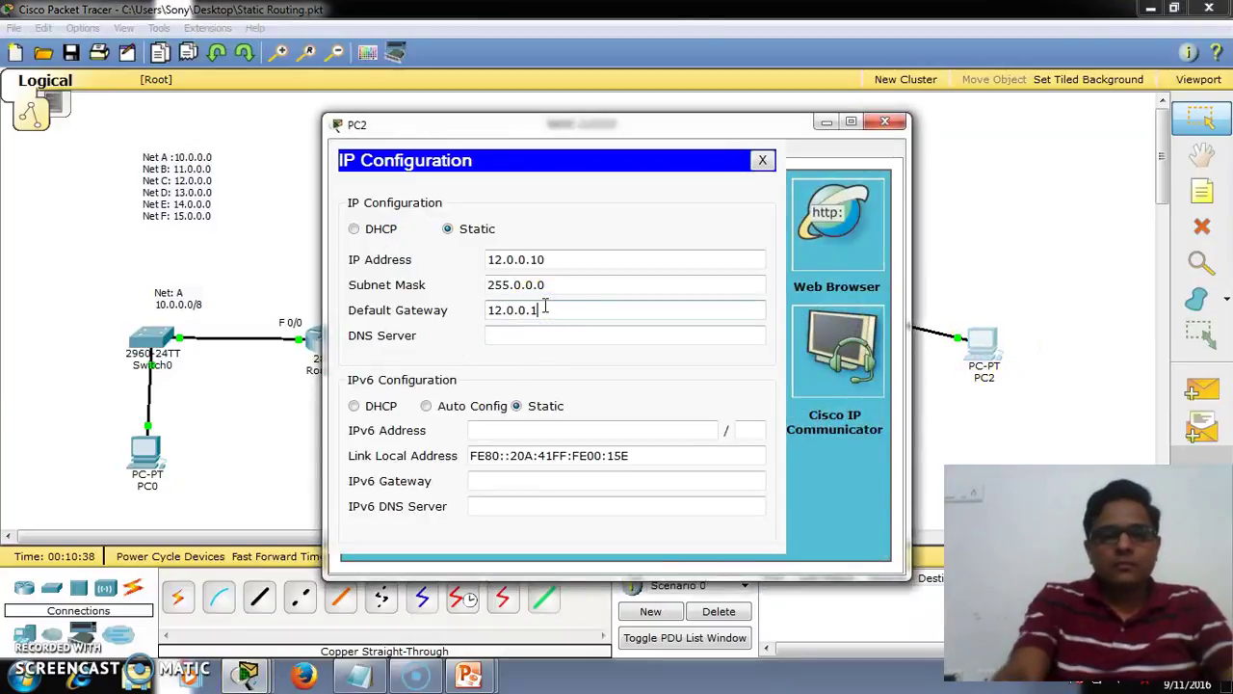
pyautogui.click(885, 121)
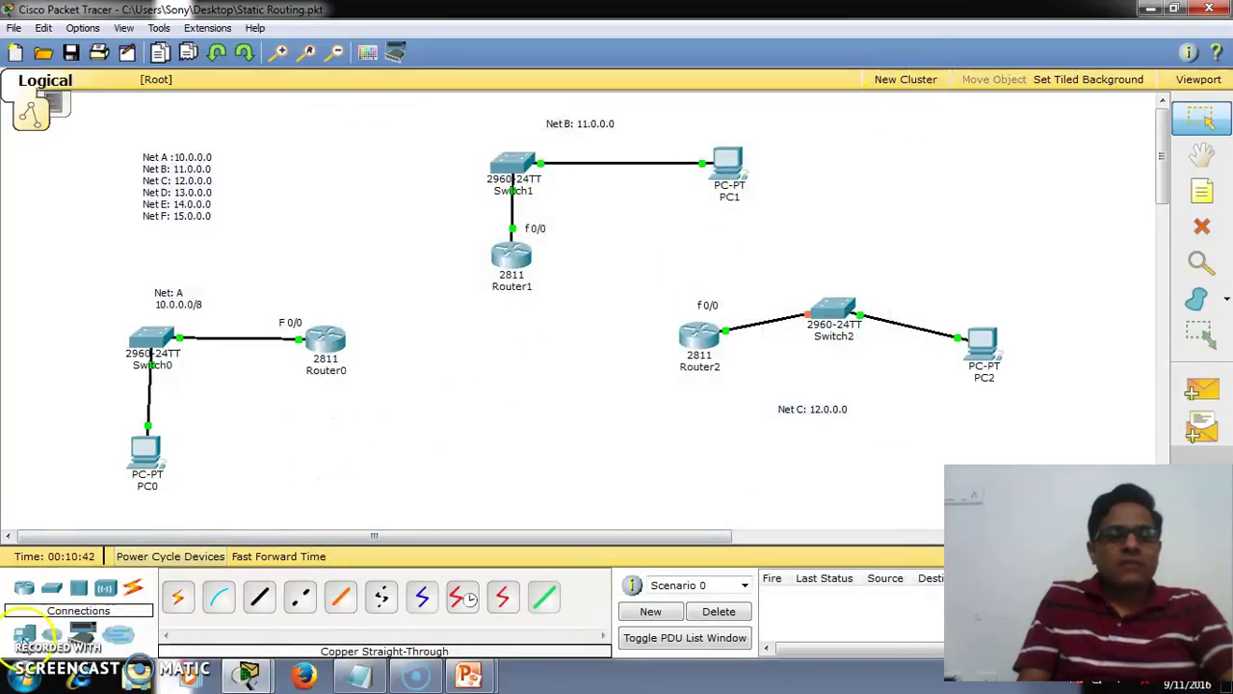
# - Place a new PC3 beside PC0 and cable it to Switch0 with copper straight-through
pyautogui.click(24, 634)
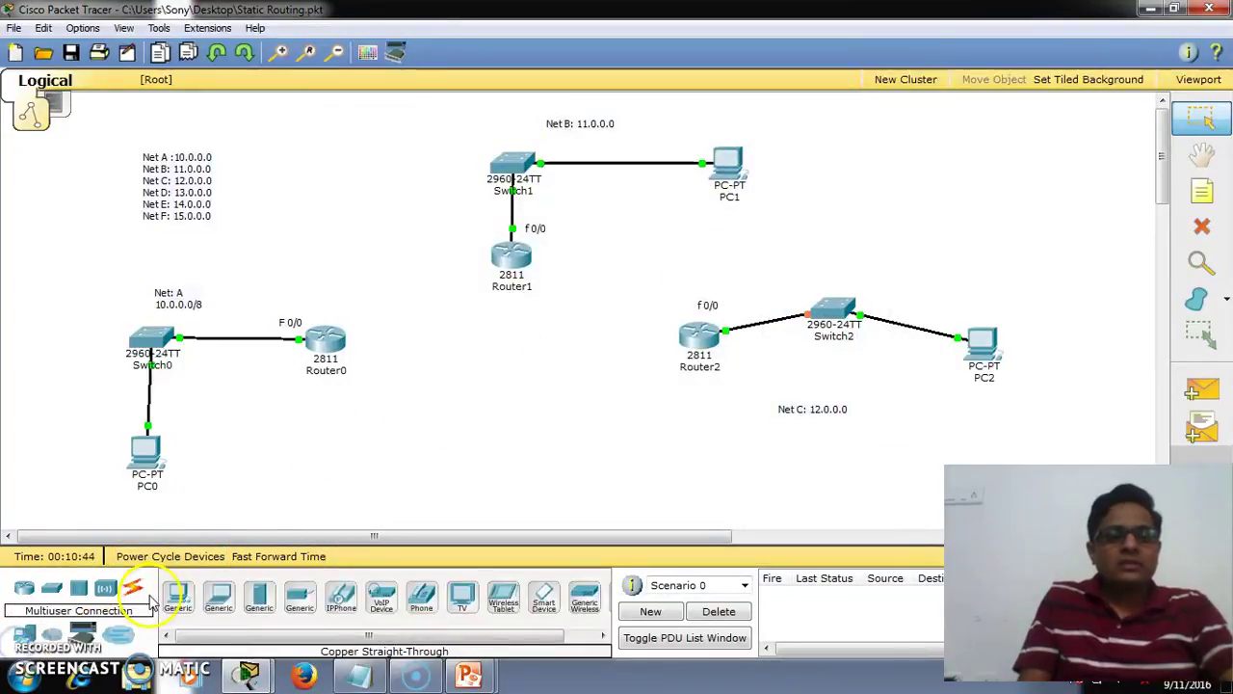
pyautogui.click(179, 597)
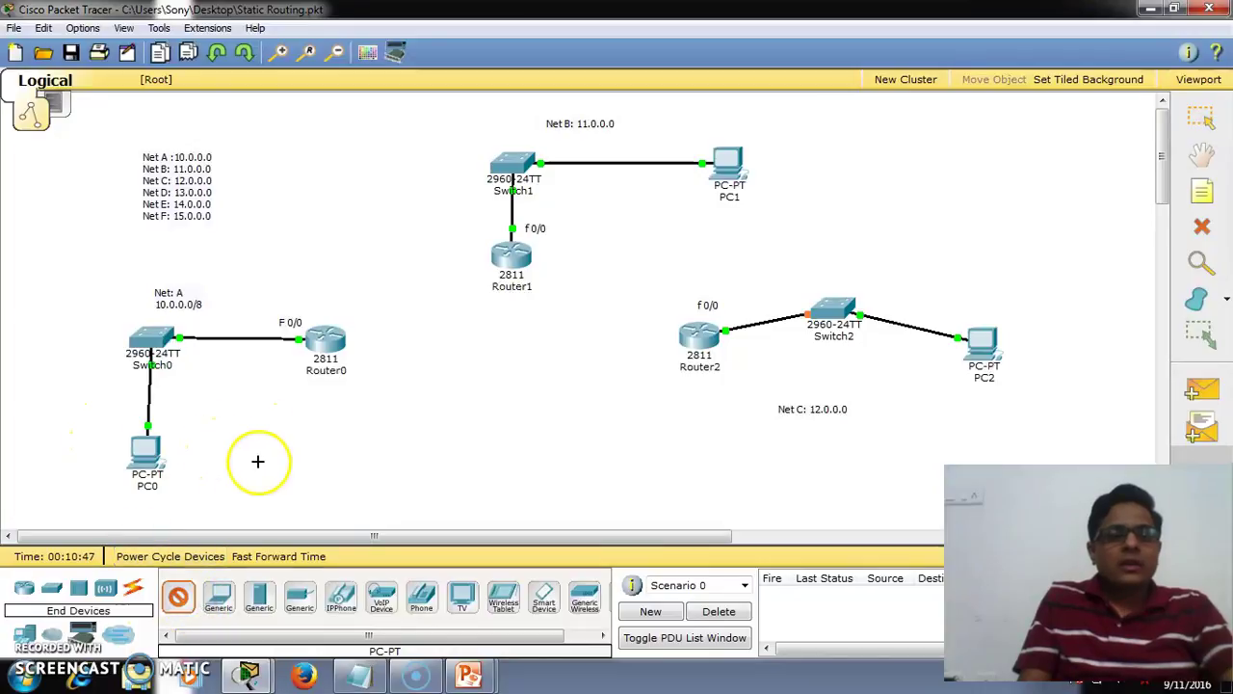
pyautogui.click(256, 457)
pyautogui.click(132, 591)
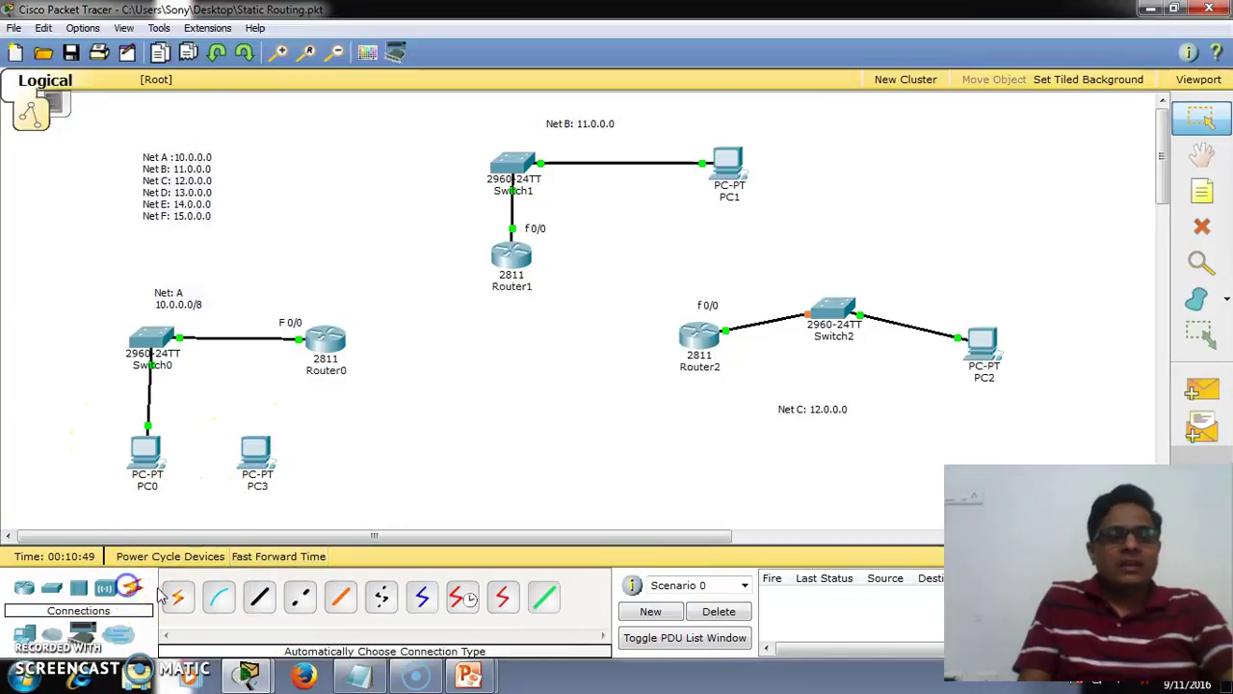
pyautogui.click(259, 598)
pyautogui.click(154, 334)
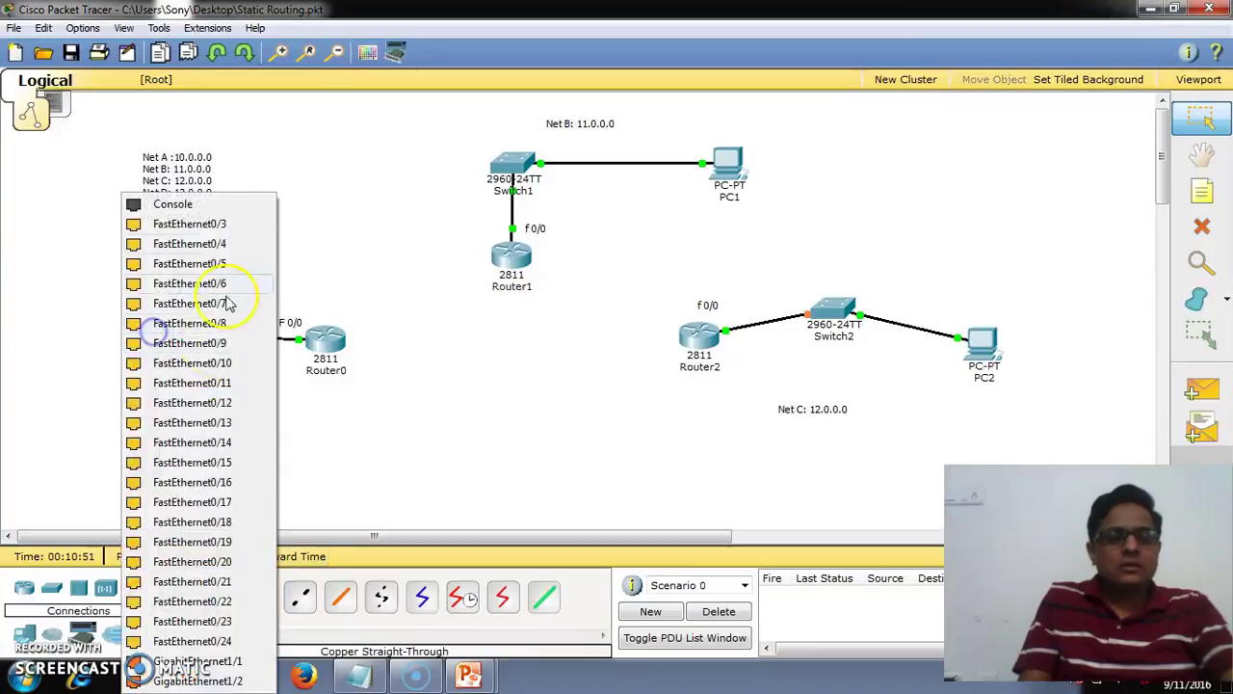
pyautogui.click(221, 226)
pyautogui.click(257, 451)
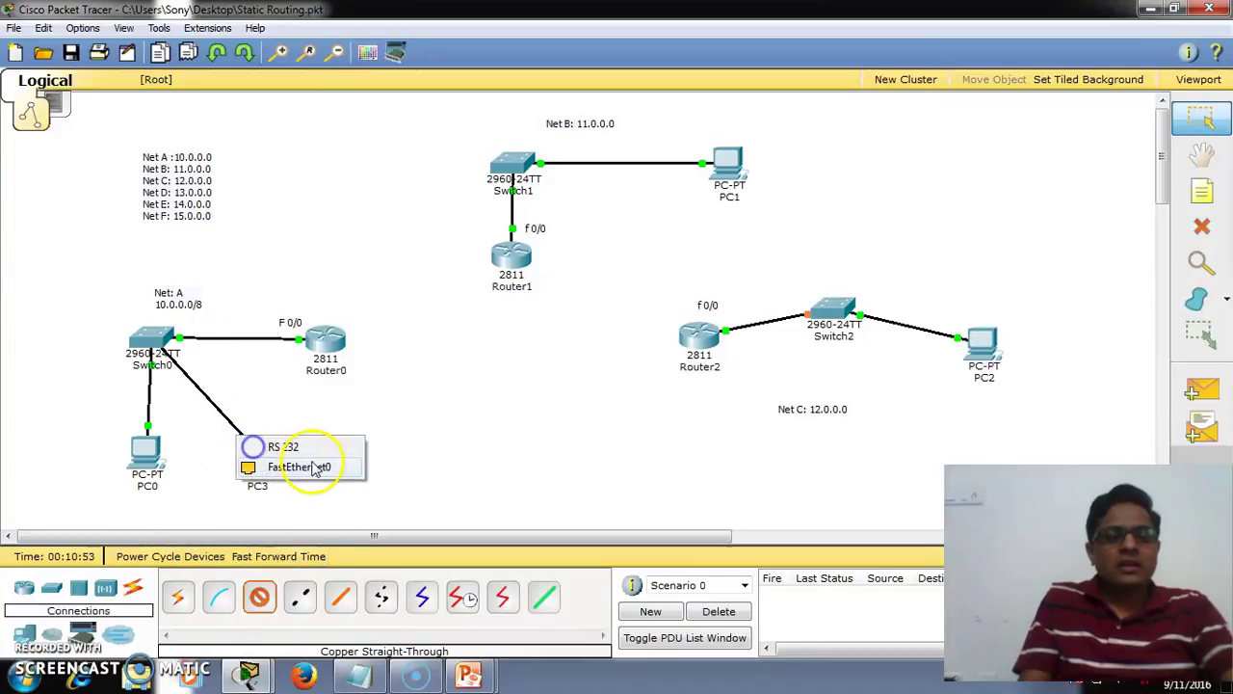
pyautogui.click(328, 470)
# - Give PC3 IP 10.0.0.20, mask 255.0.0.0 and gateway 10.0.0.1
pyautogui.click(260, 455)
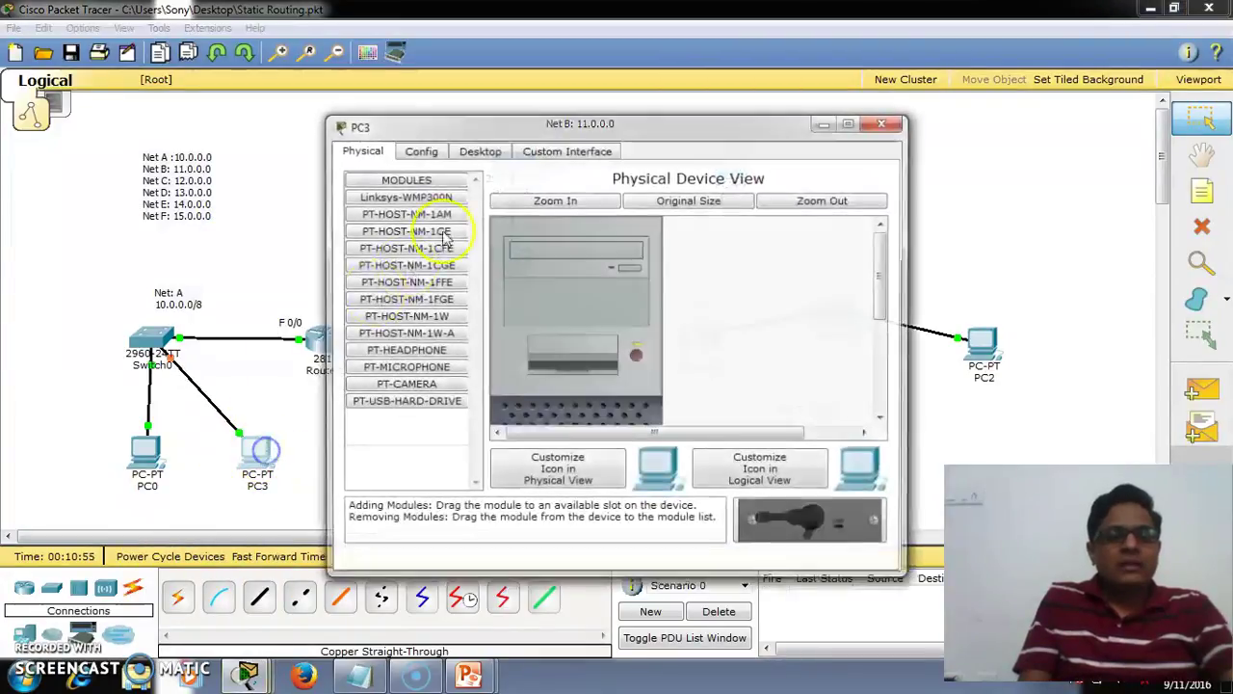
pyautogui.click(482, 149)
pyautogui.click(384, 226)
pyautogui.click(573, 259)
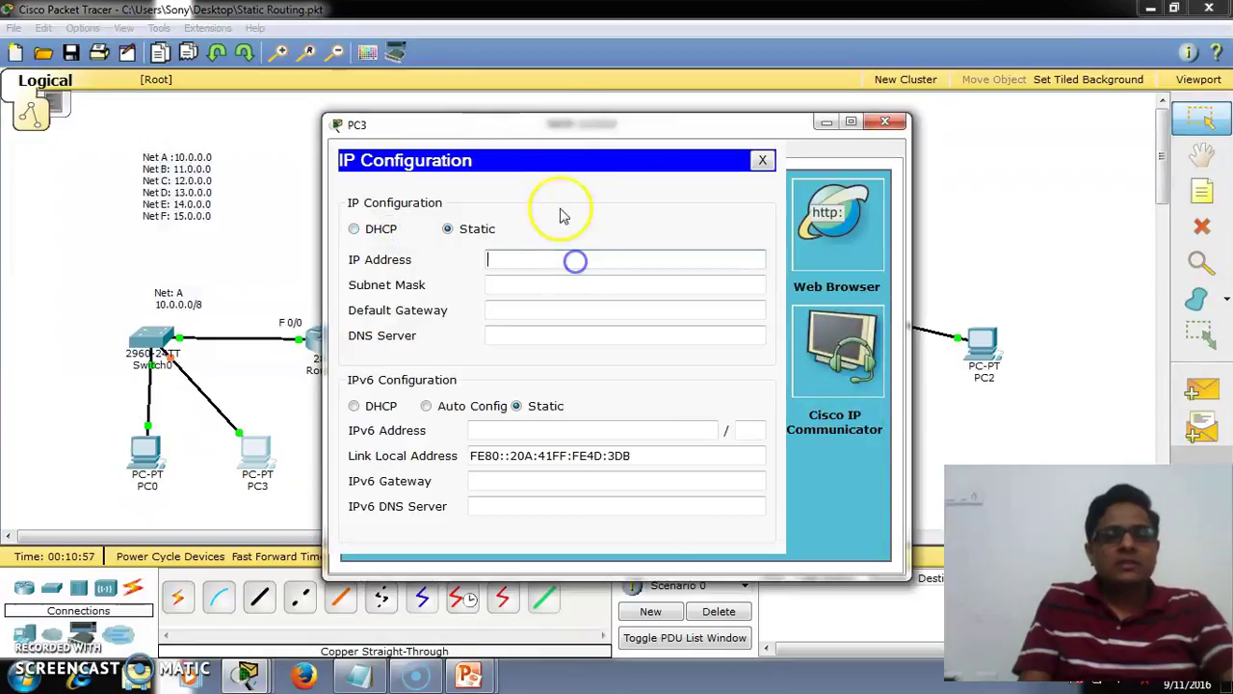
pyautogui.write('10.0.0.20')
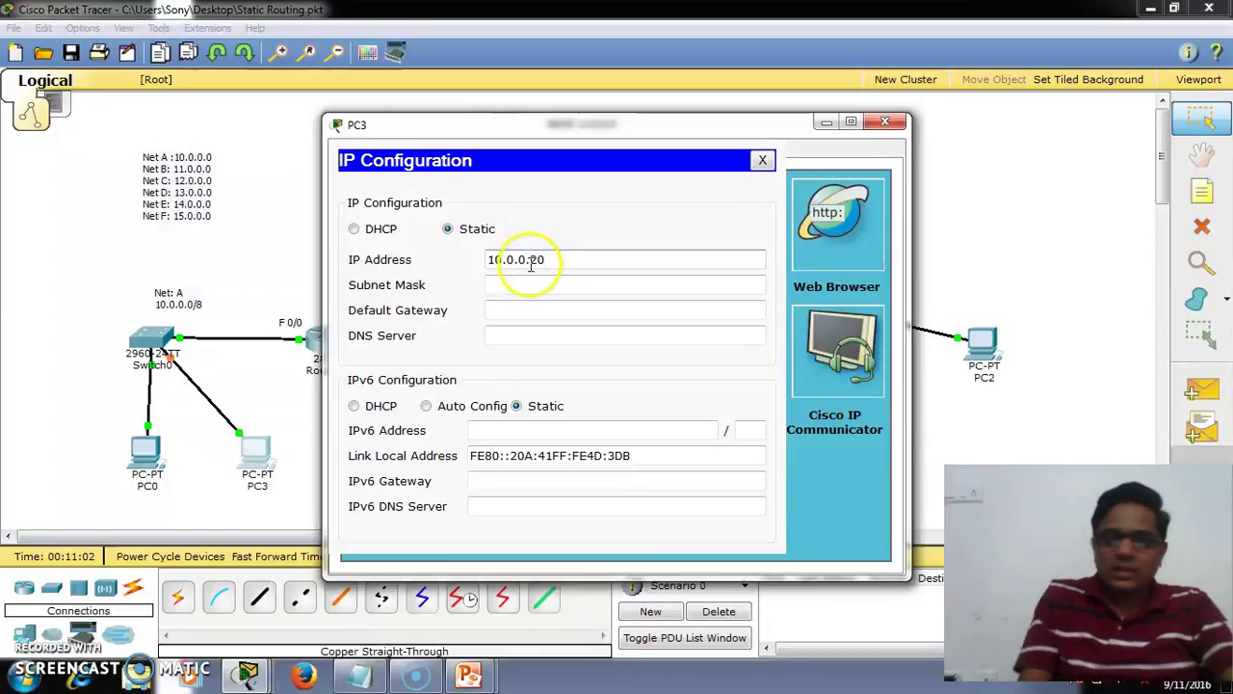
pyautogui.click(531, 284)
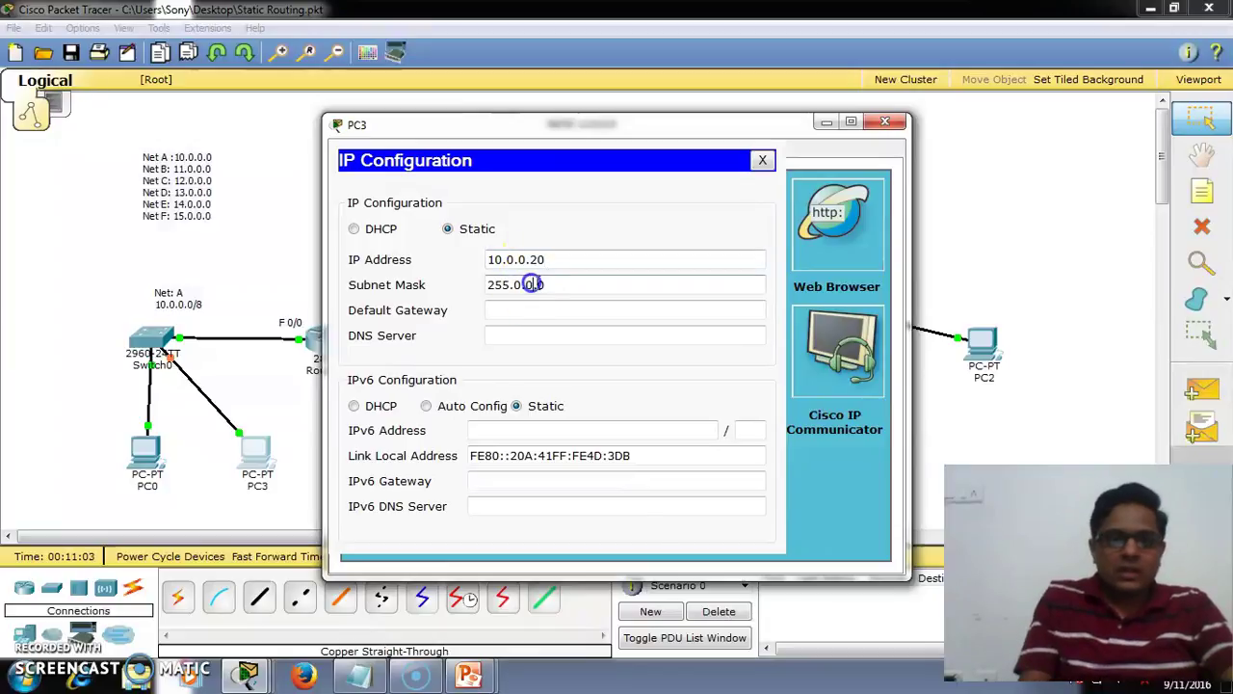
pyautogui.write('10.0.0.1')
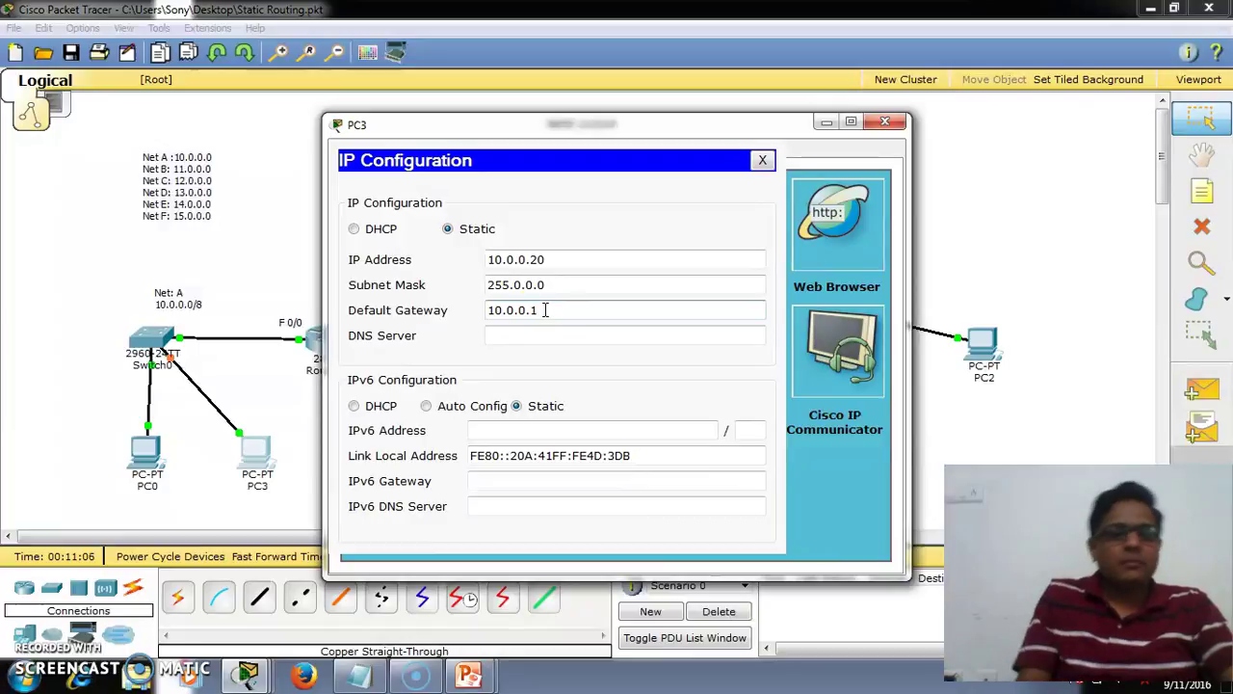
pyautogui.click(885, 121)
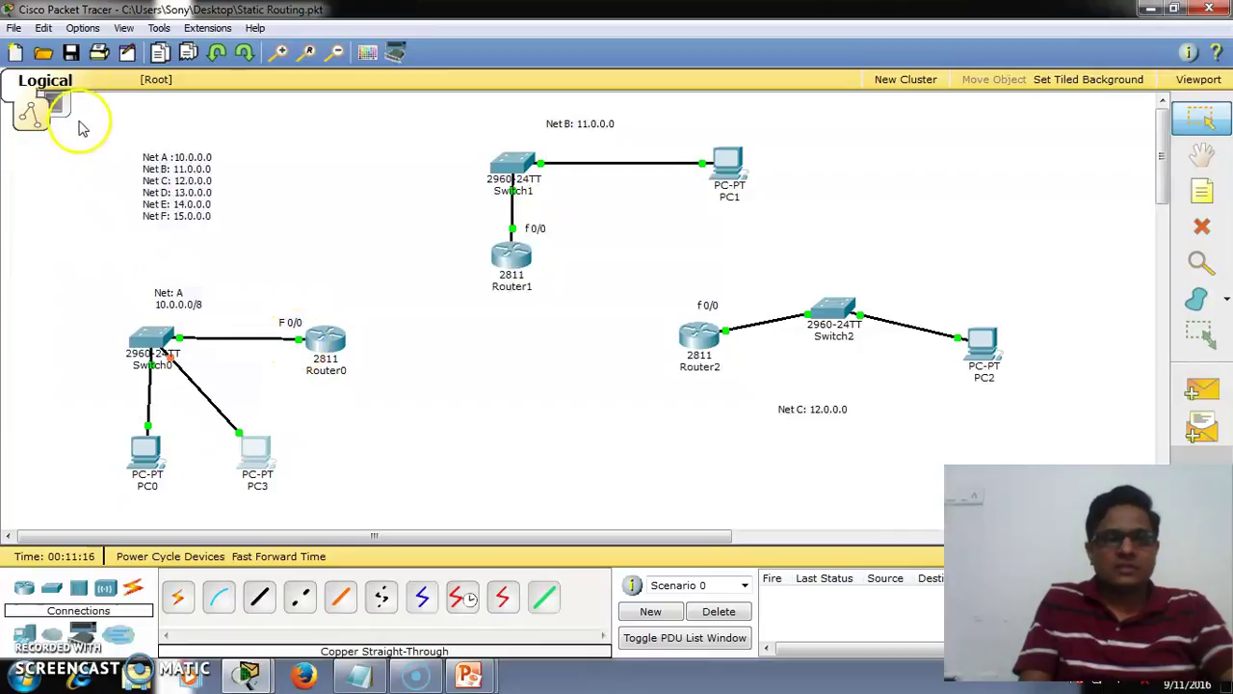
# - Exit config mode and run copy running-config startup-config on Router0, then close its window
pyautogui.click(326, 347)
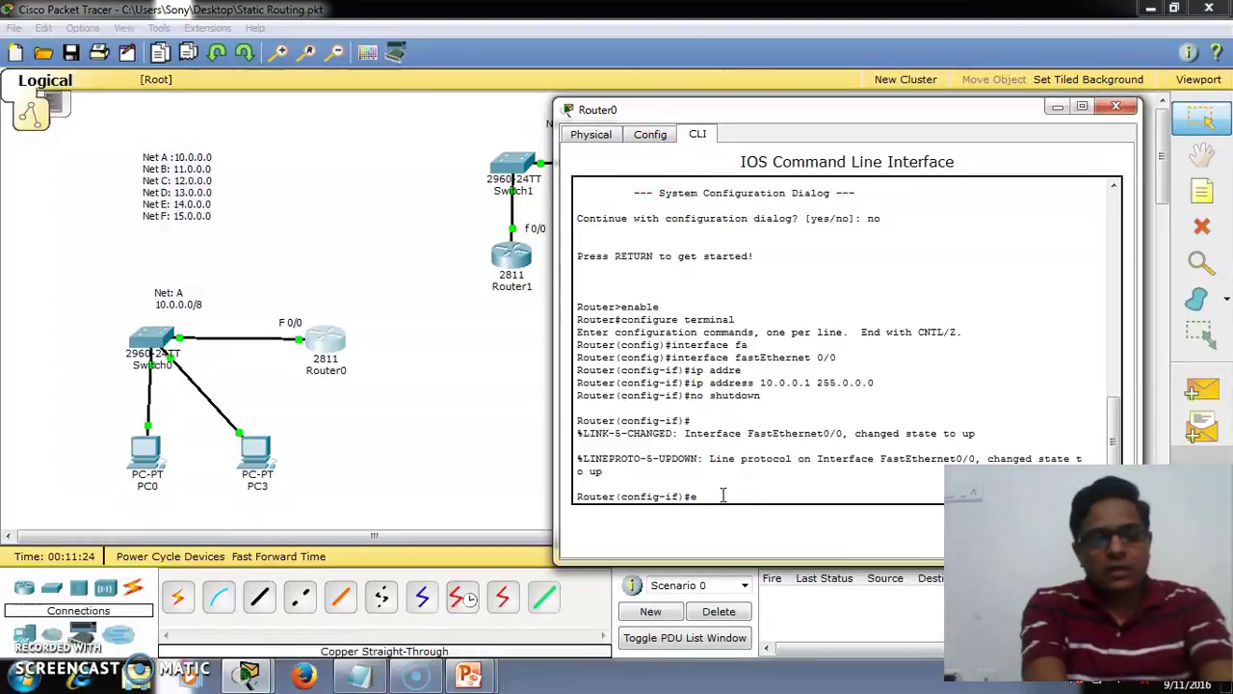
pyautogui.write('exit')
pyautogui.press('Return')
pyautogui.press('Return')
pyautogui.write('exit')
pyautogui.press('Return')
pyautogui.press('Return')
pyautogui.write('cop')
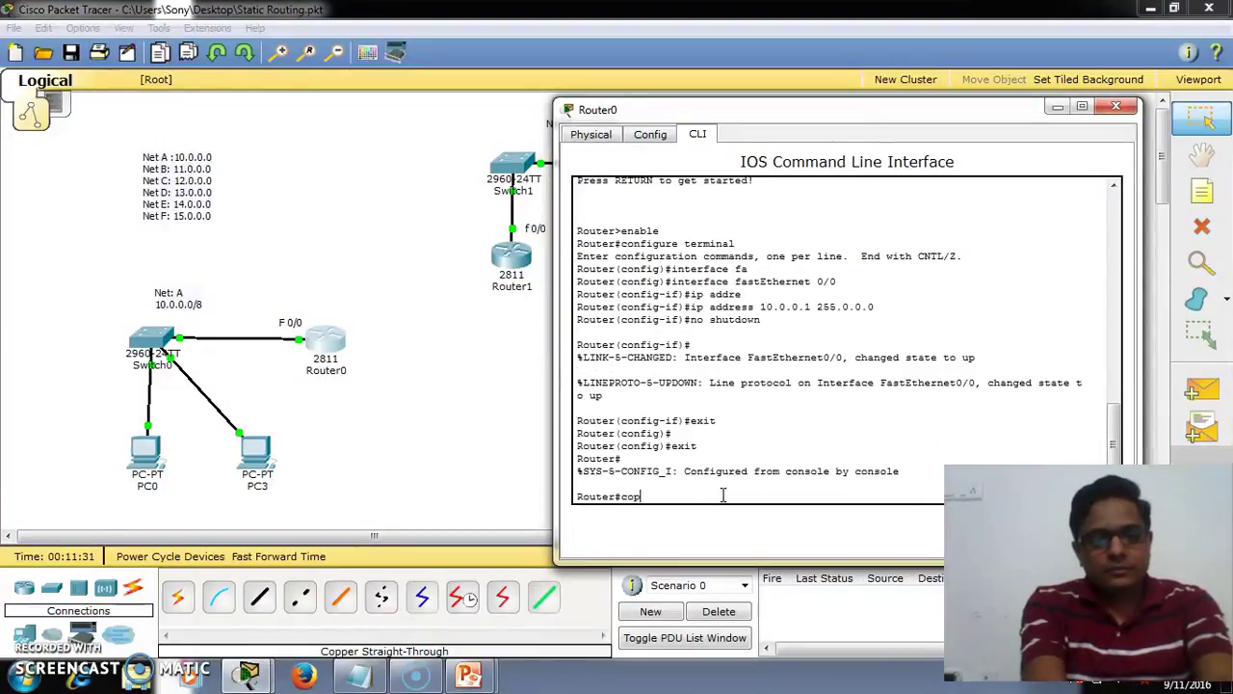
pyautogui.write('y r')
pyautogui.press('Tab')
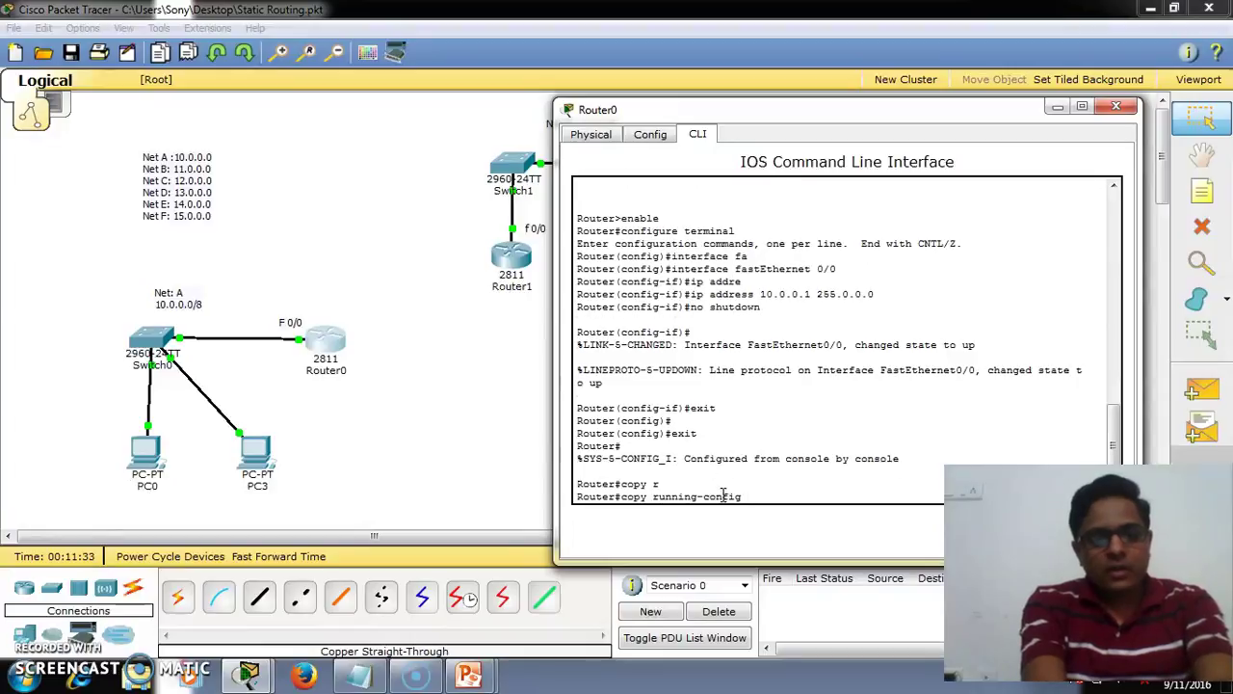
pyautogui.write('s')
pyautogui.press('Tab')
pyautogui.press('Return')
pyautogui.press('Return')
pyautogui.press('Return')
pyautogui.press('Return')
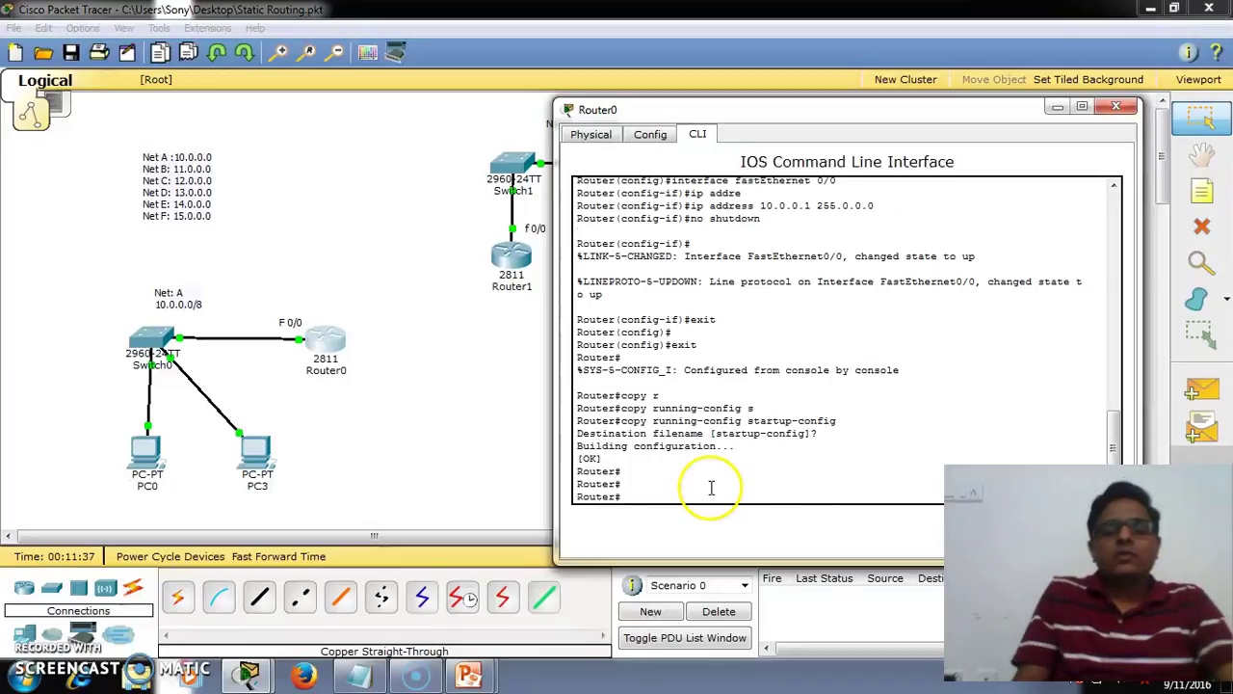
pyautogui.click(1113, 108)
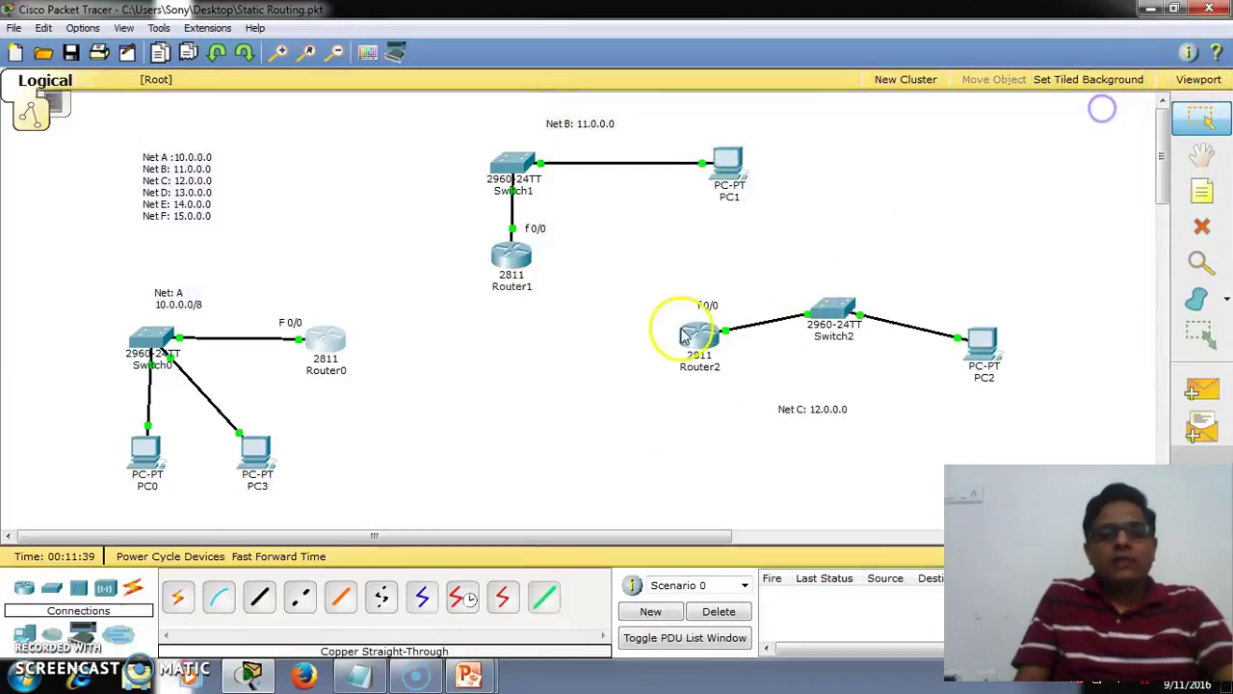
# - Save Router1's configuration to NVRAM from its Config tab and close the window
pyautogui.click(511, 255)
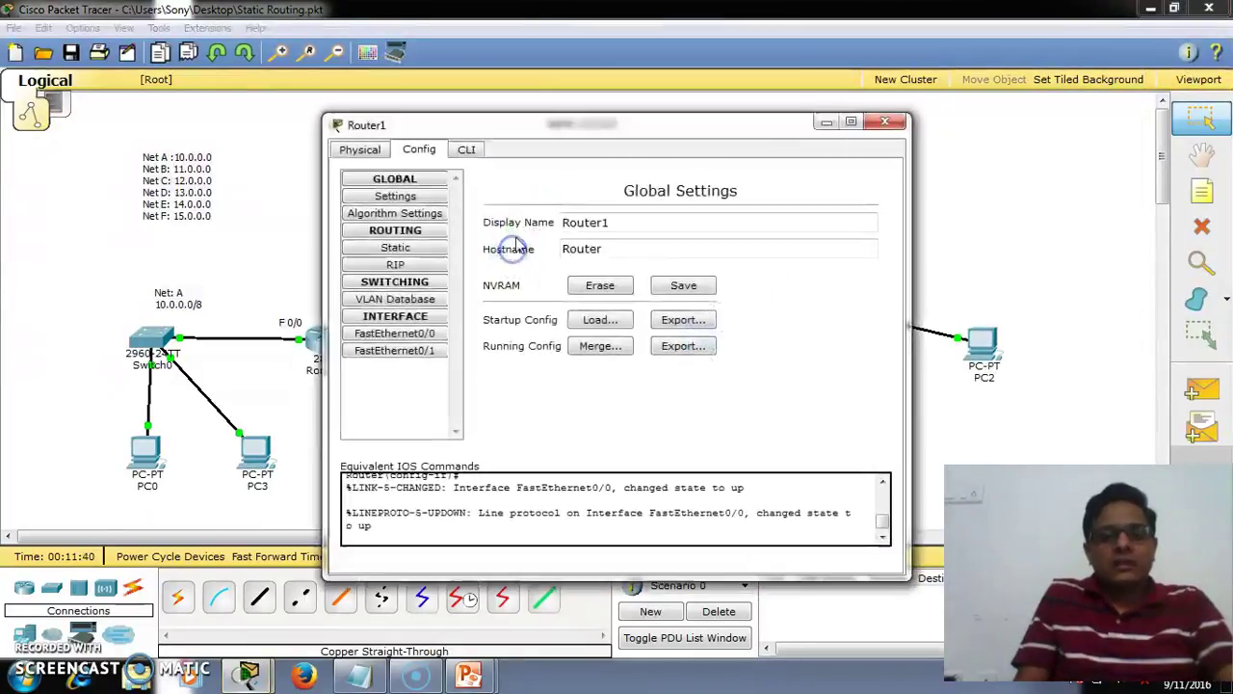
pyautogui.click(361, 152)
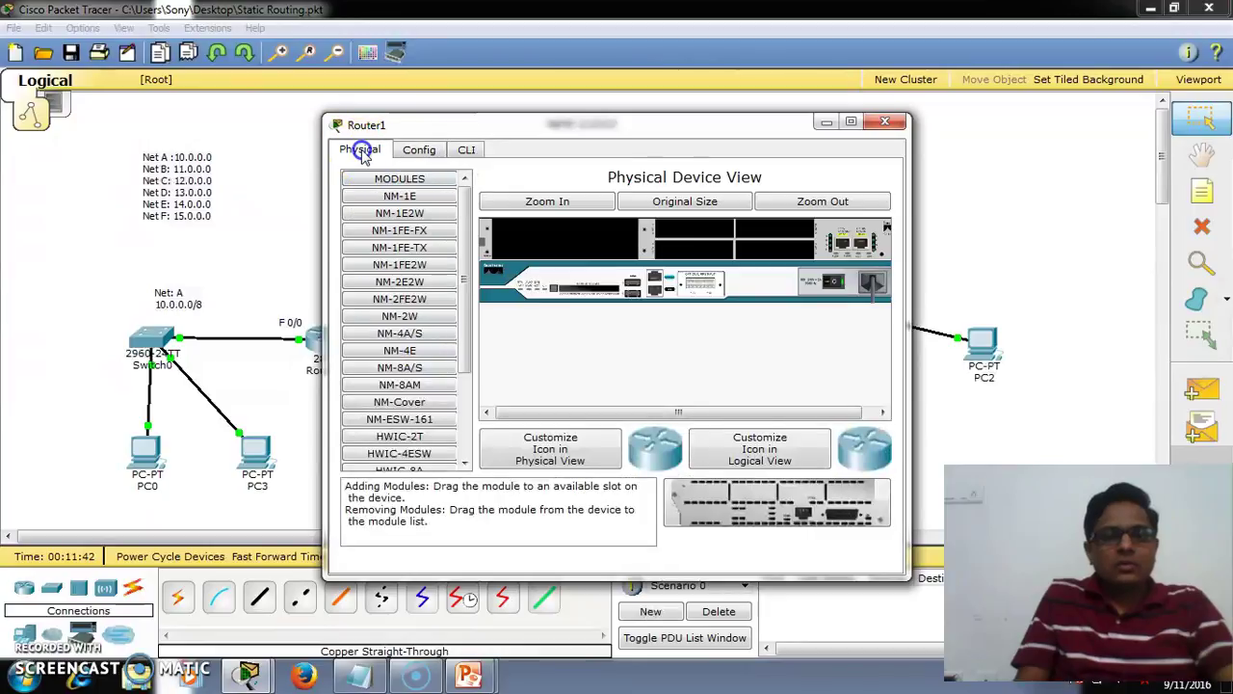
pyautogui.click(421, 152)
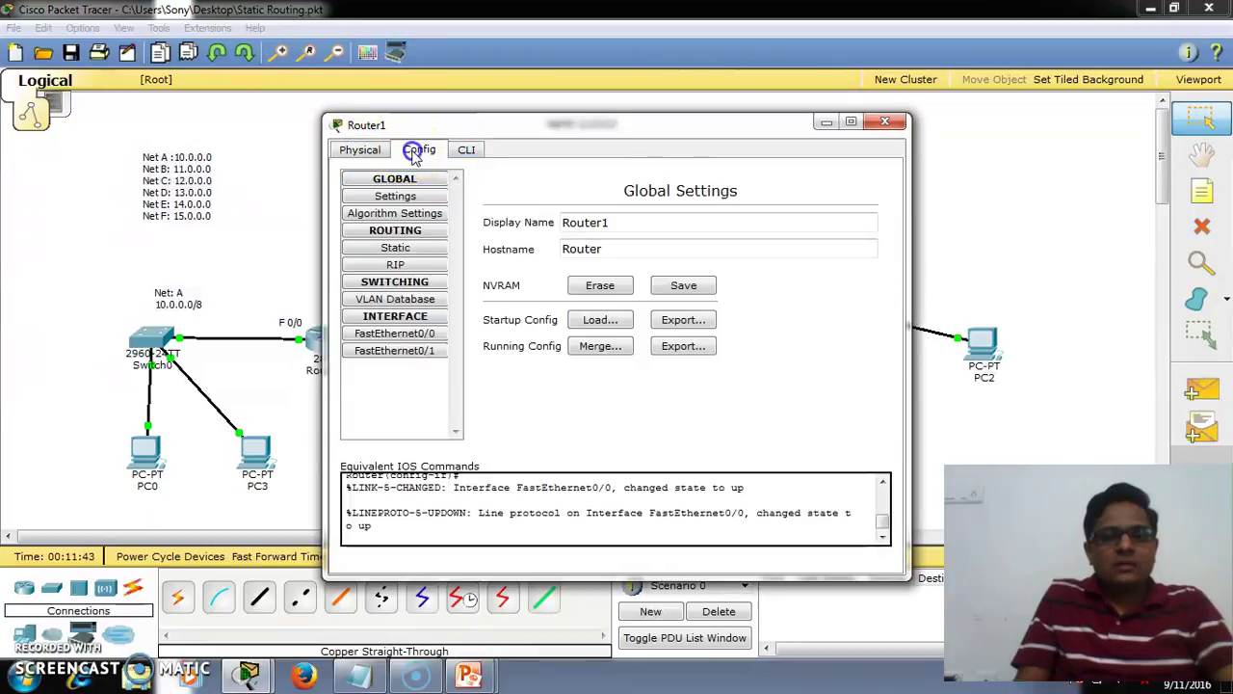
pyautogui.click(415, 198)
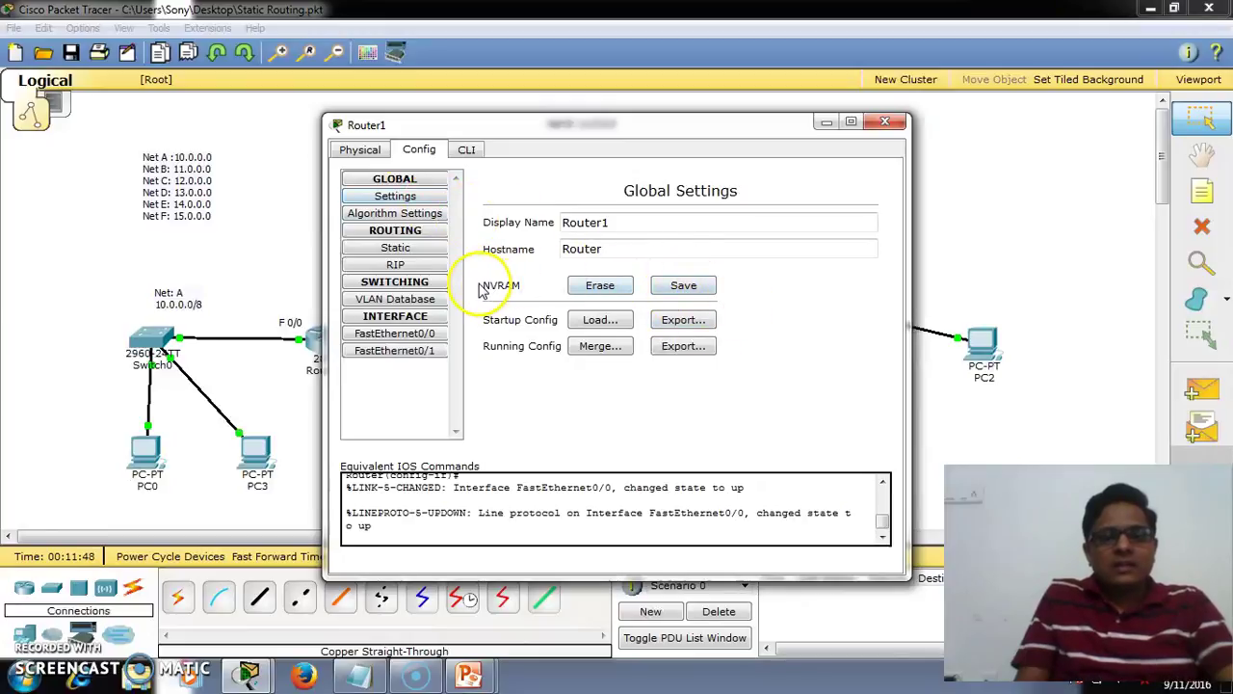
pyautogui.click(685, 286)
pyautogui.click(885, 523)
pyautogui.click(883, 481)
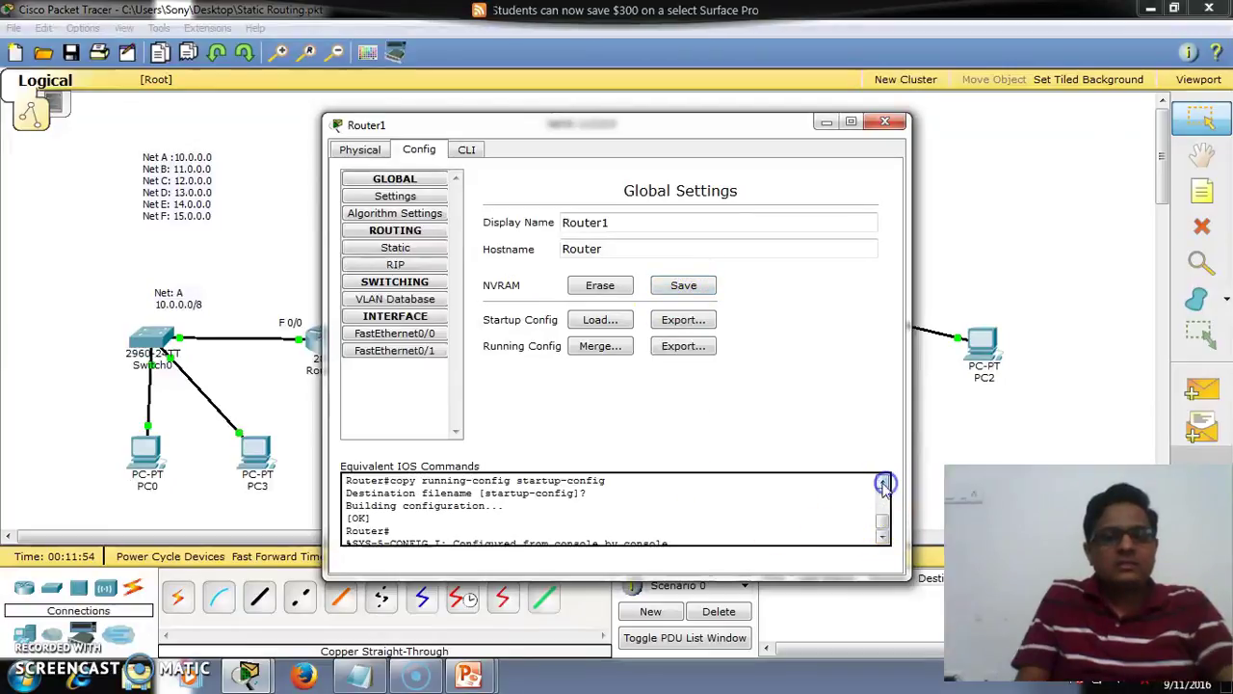
pyautogui.click(511, 523)
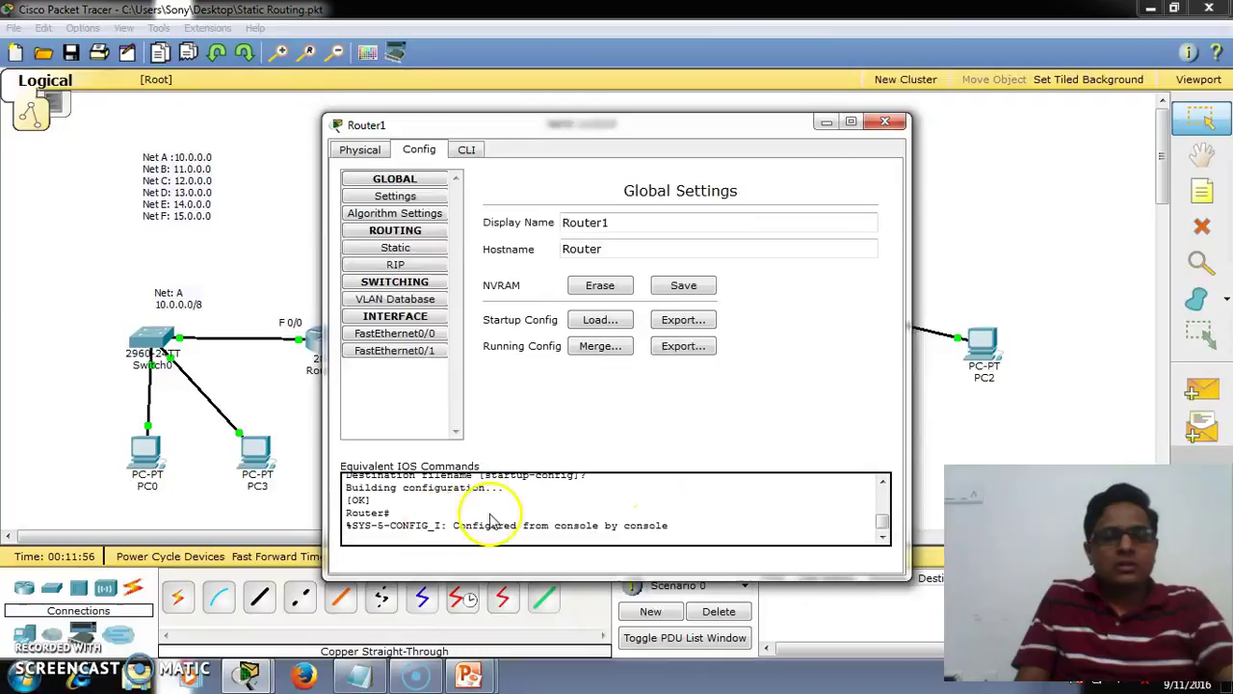
pyautogui.click(887, 125)
# - Save Router2's configuration to NVRAM and close its window
pyautogui.click(697, 351)
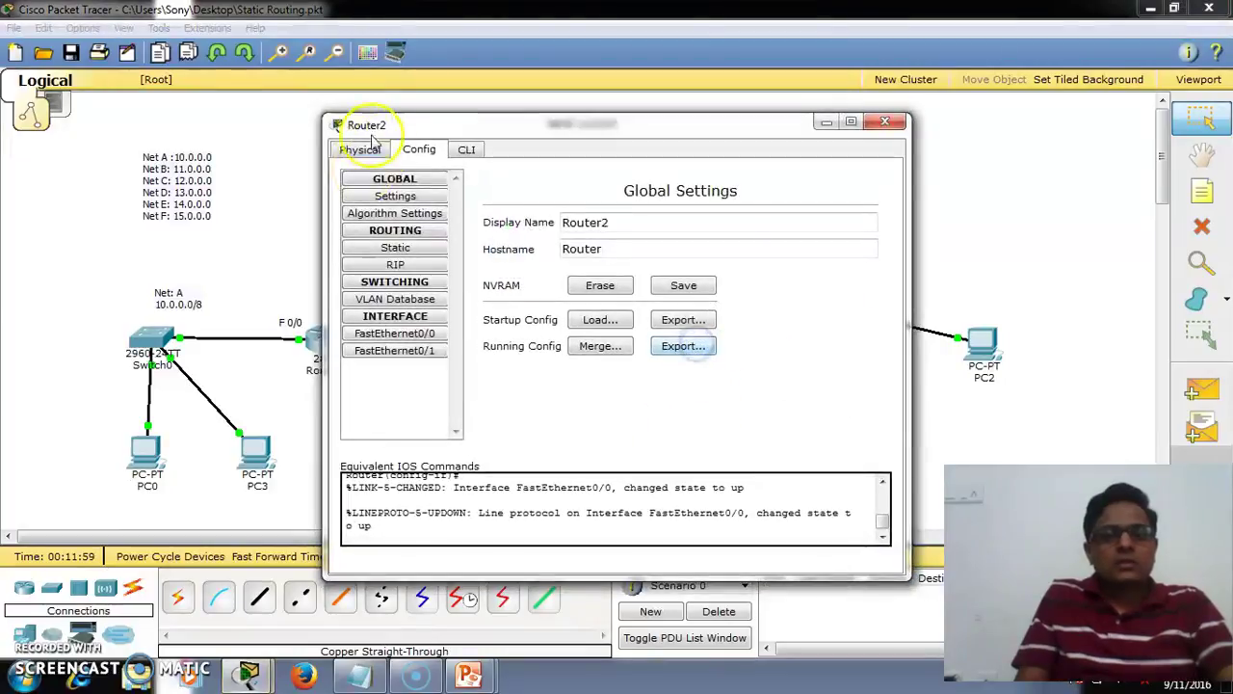
pyautogui.click(683, 285)
pyautogui.click(887, 123)
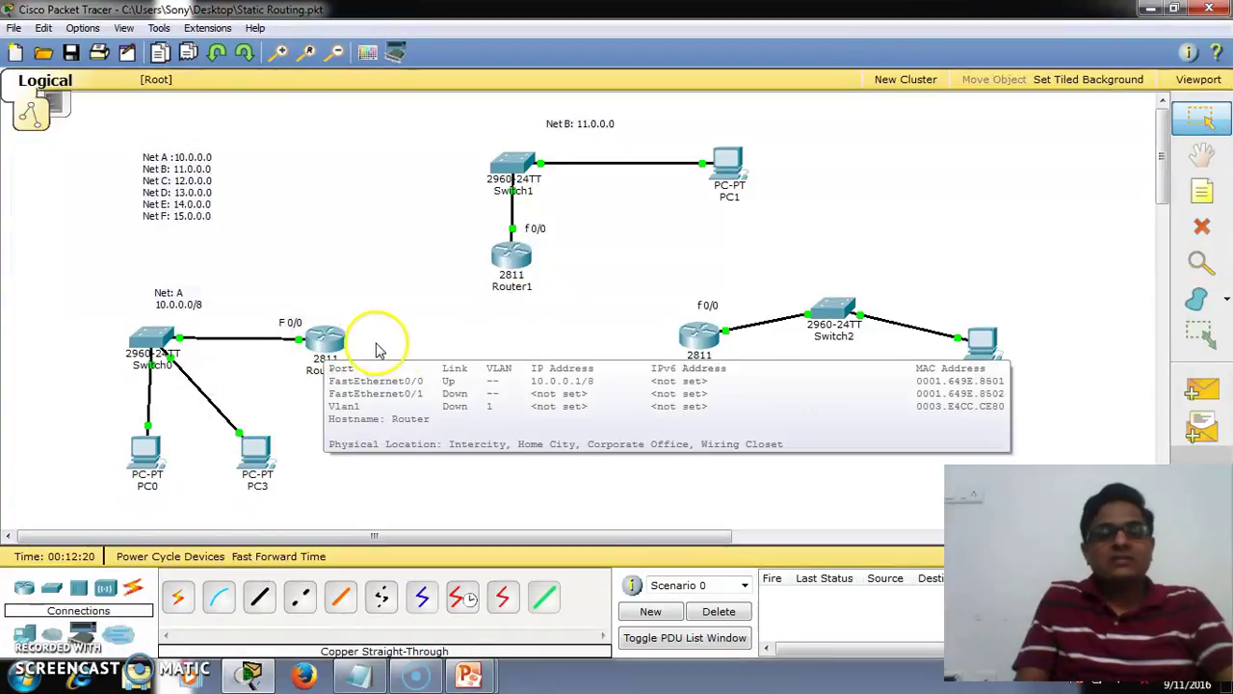
# - Install the HWIC-2T serial module in Router0's empty slot and power the router back on
pyautogui.moveTo(326, 345)
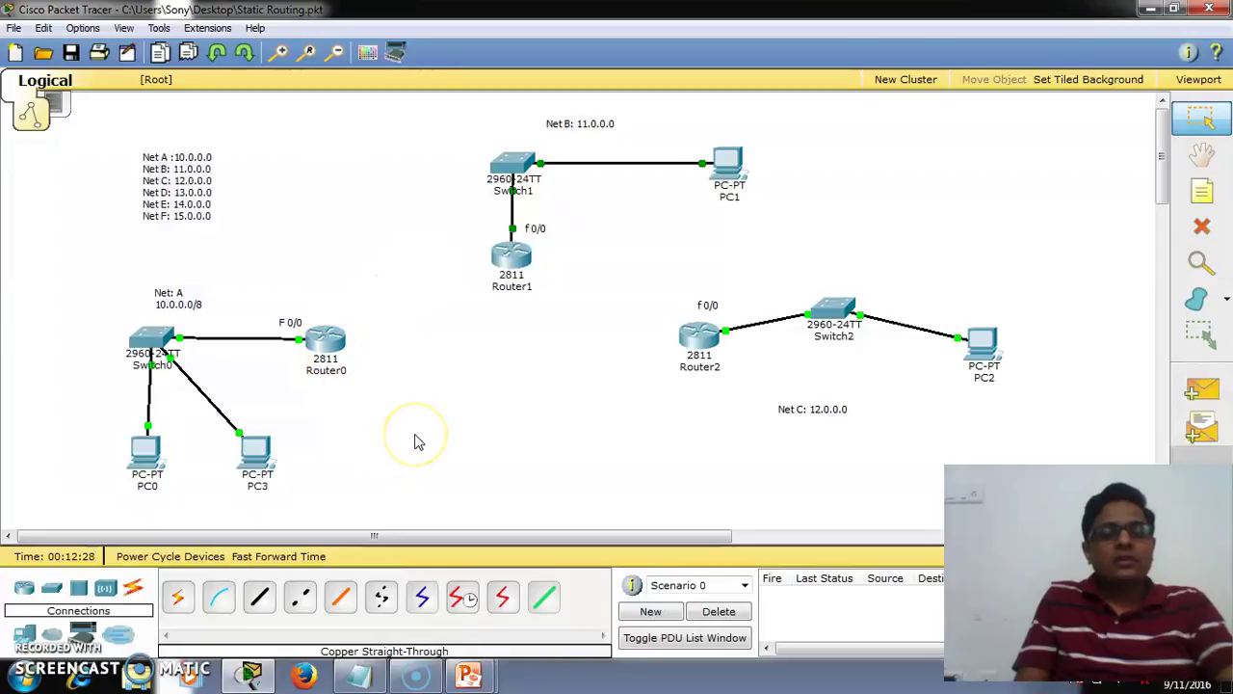
pyautogui.click(326, 339)
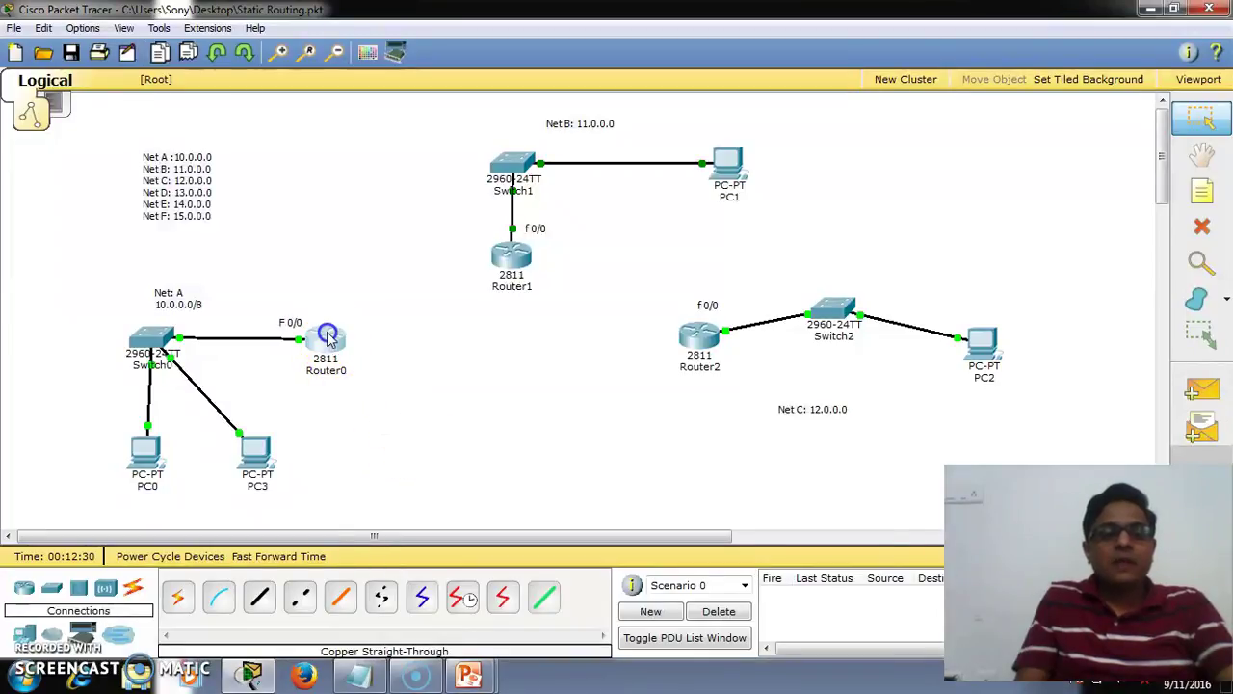
pyautogui.click(390, 190)
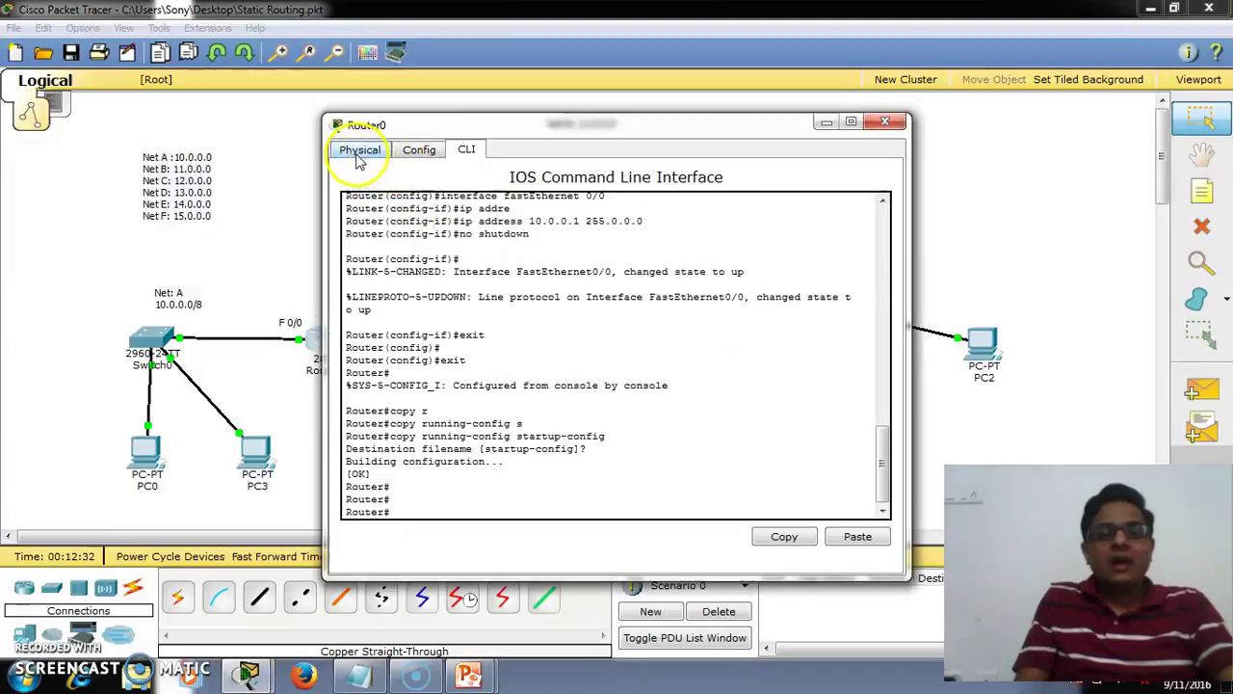
pyautogui.click(359, 154)
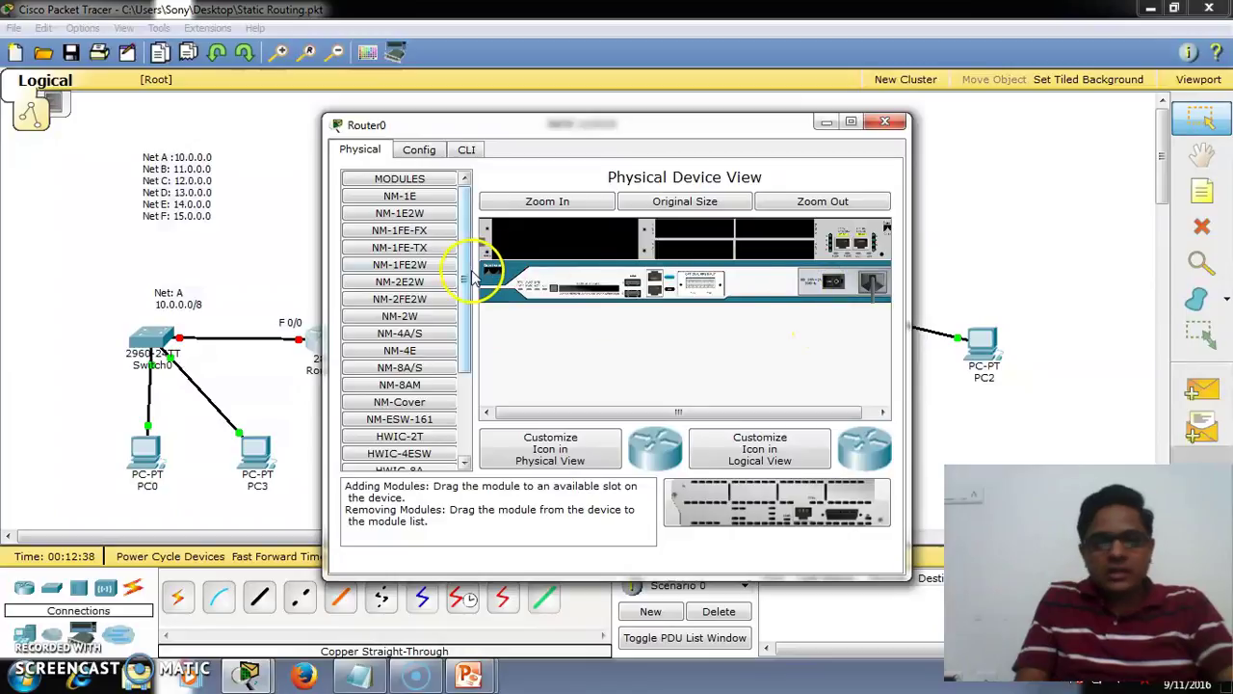
pyautogui.moveTo(466, 279); pyautogui.dragTo(474, 354)
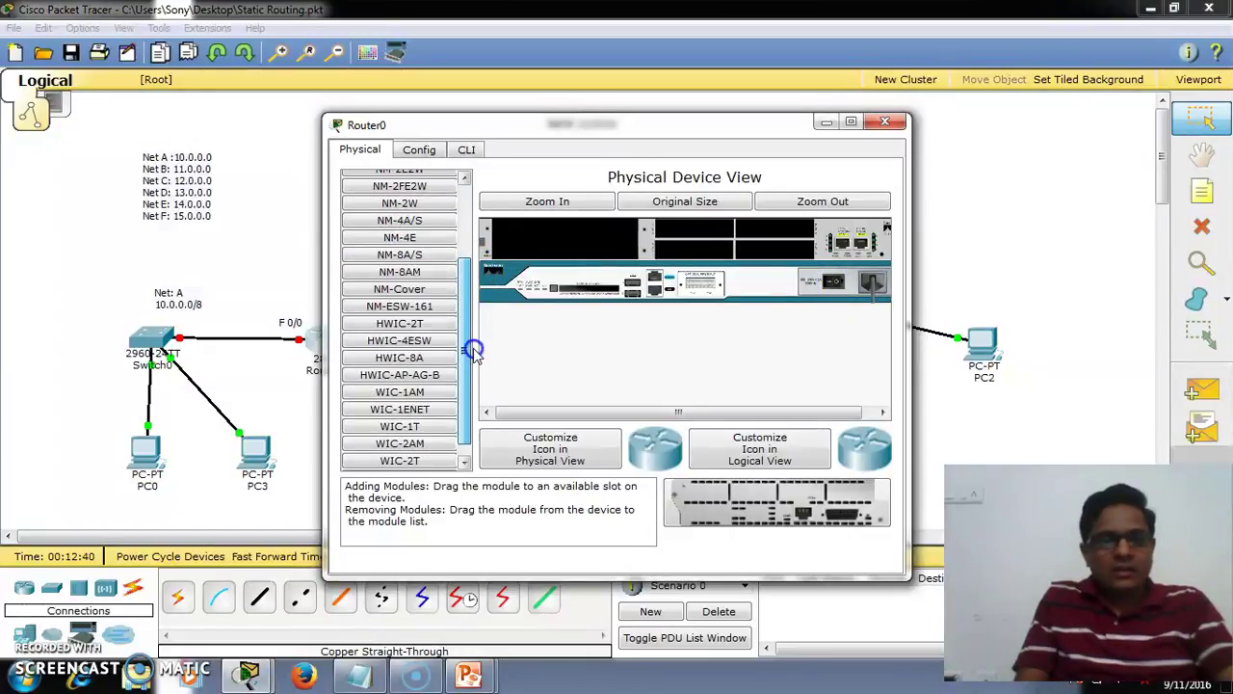
pyautogui.click(400, 326)
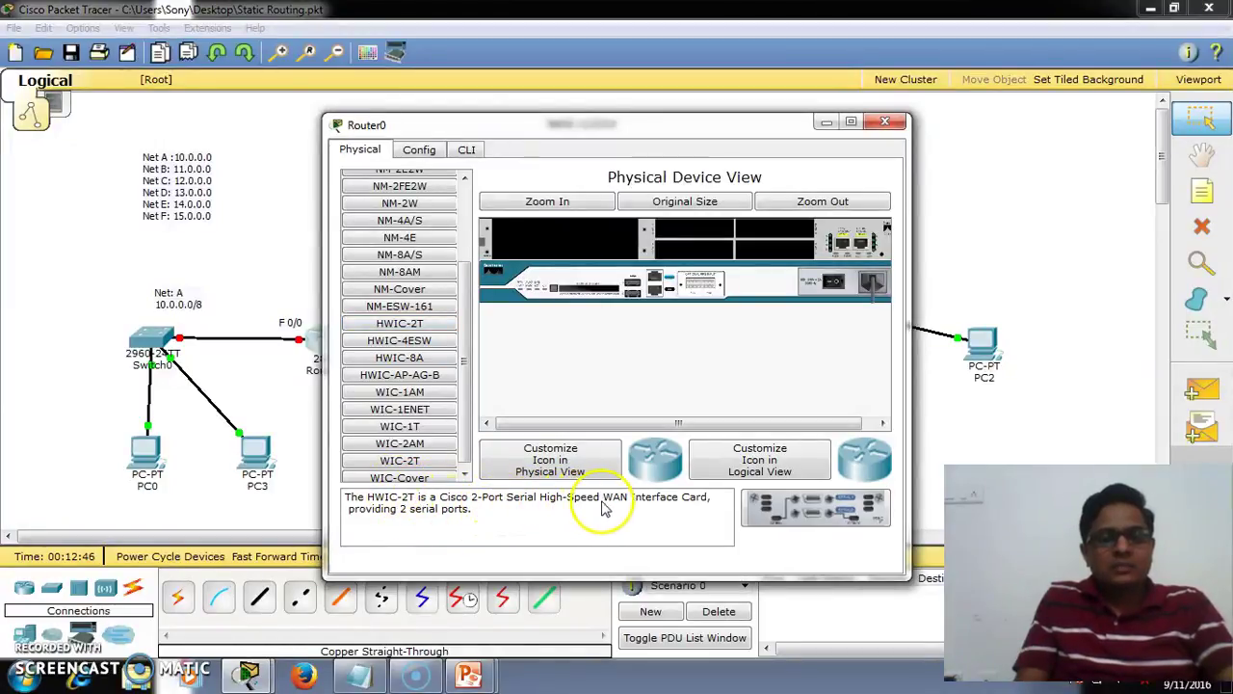
pyautogui.moveTo(757, 486); pyautogui.dragTo(782, 255)
pyautogui.click(833, 282)
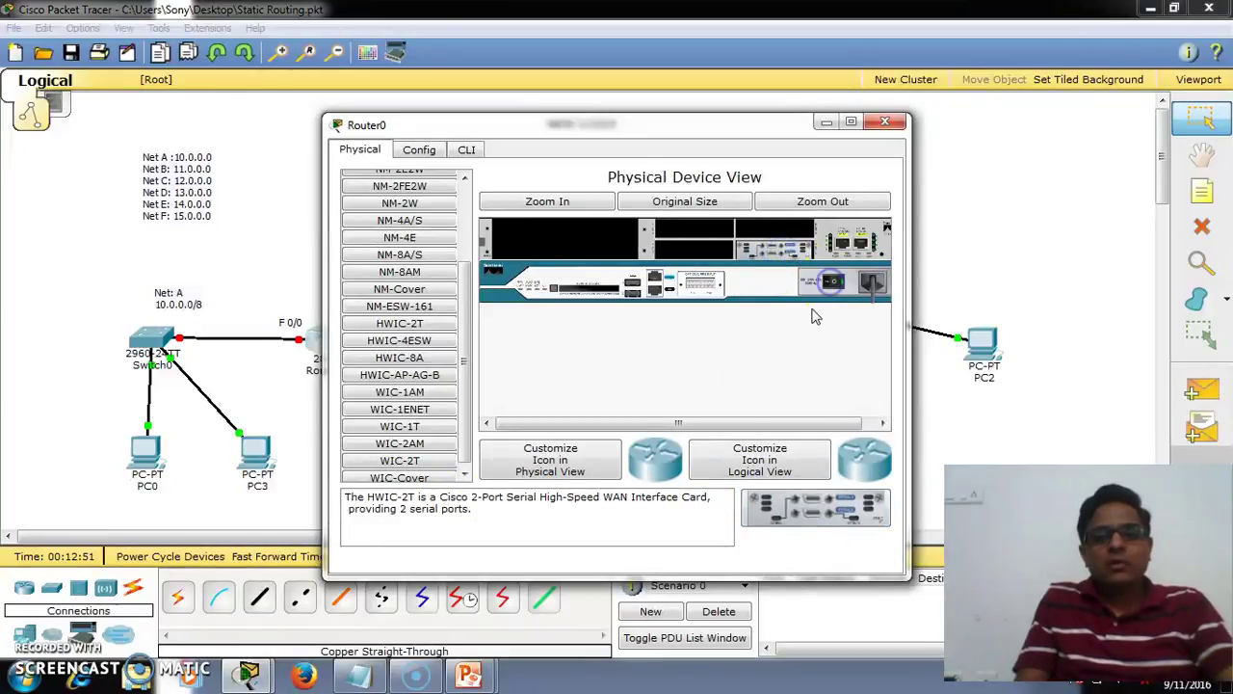
pyautogui.click(884, 121)
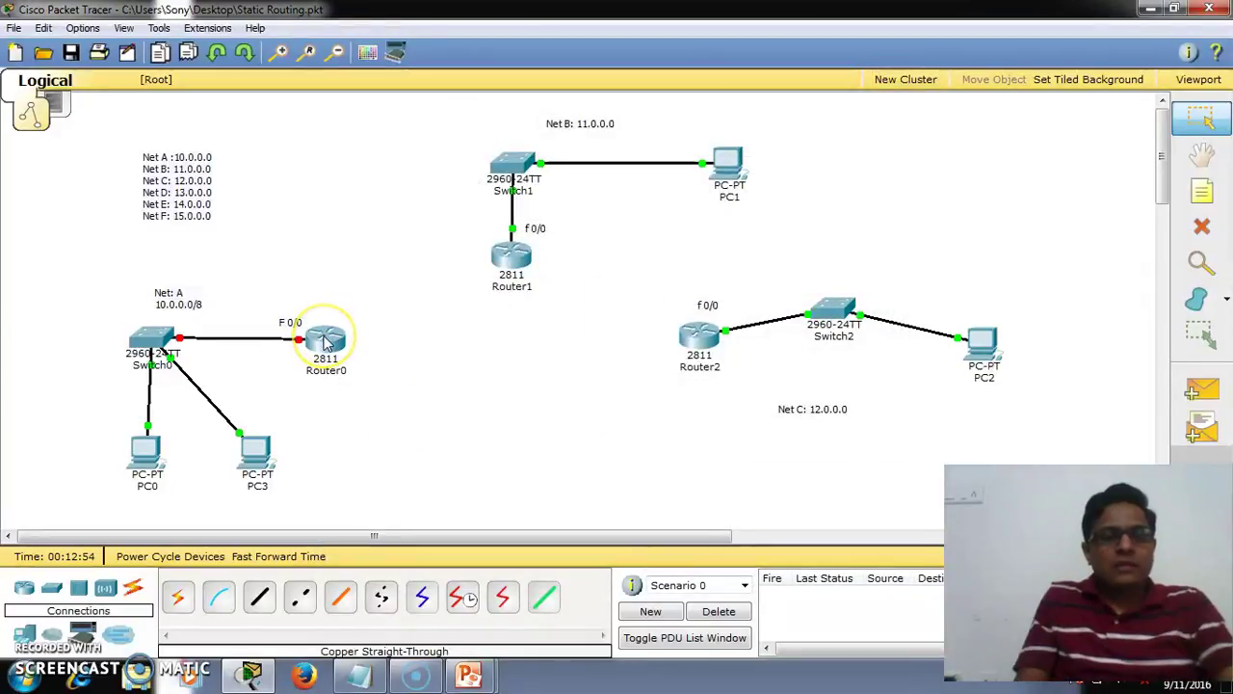
pyautogui.moveTo(326, 344)
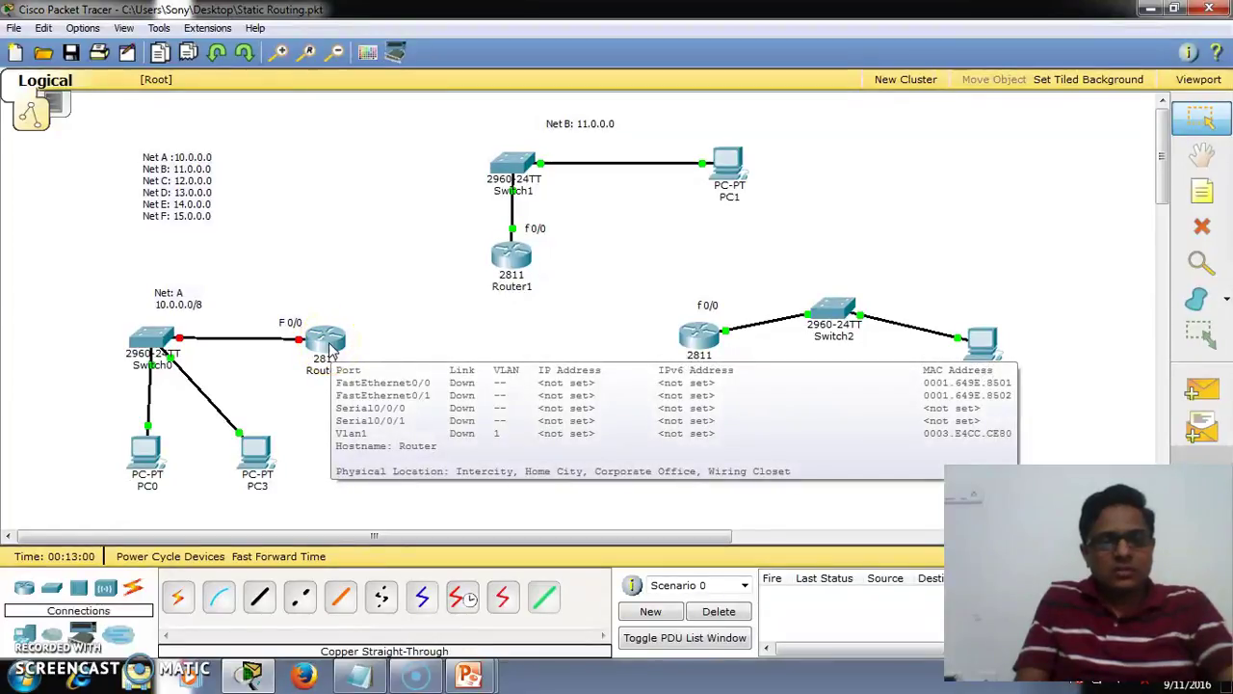
# - Install the HWIC-2T serial card in Router1's empty slot
pyautogui.click(328, 347)
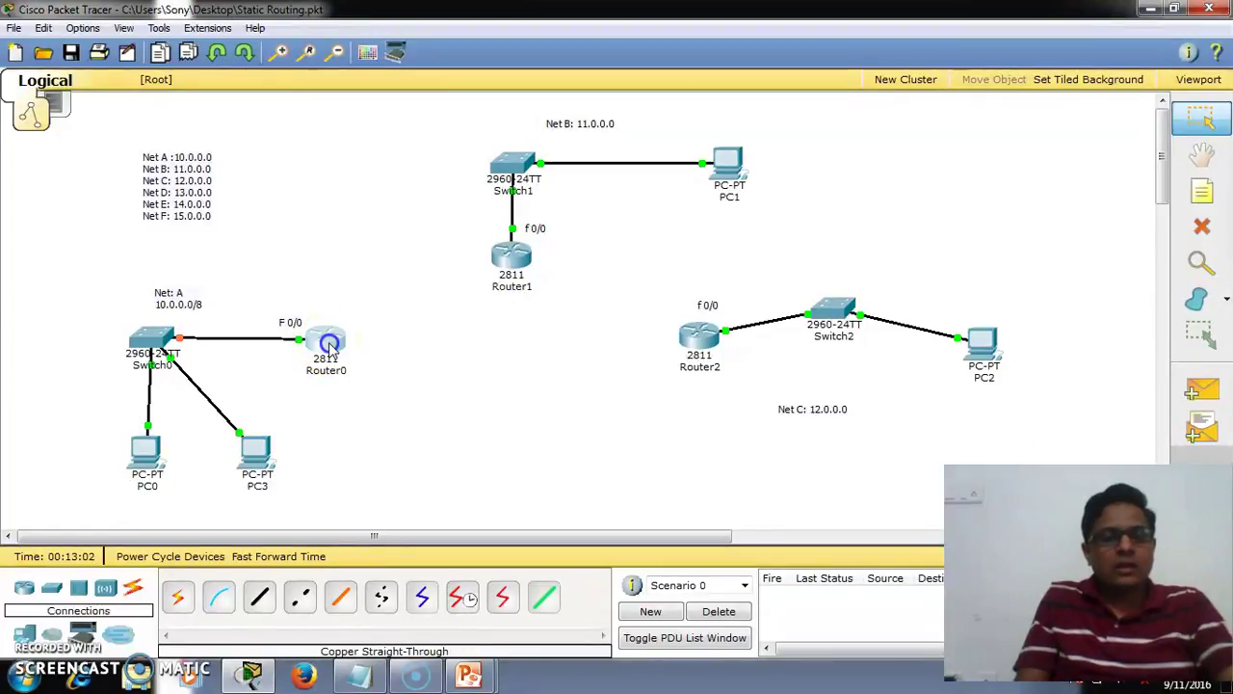
pyautogui.click(888, 124)
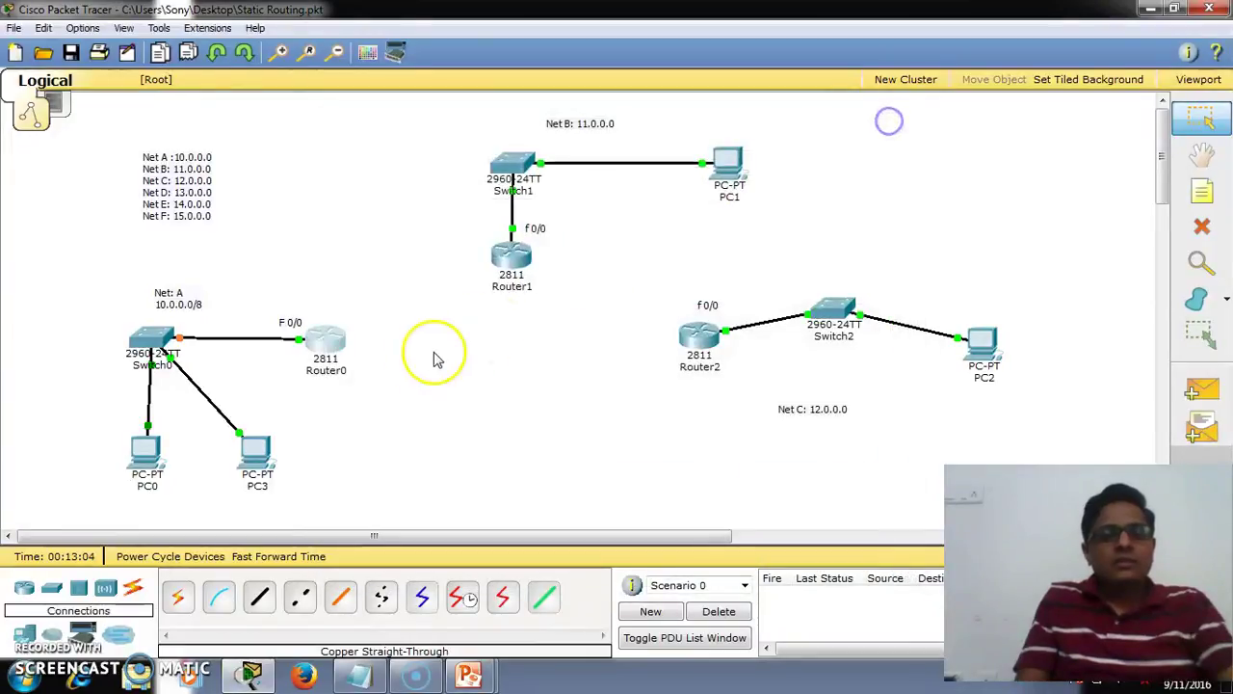
pyautogui.click(510, 267)
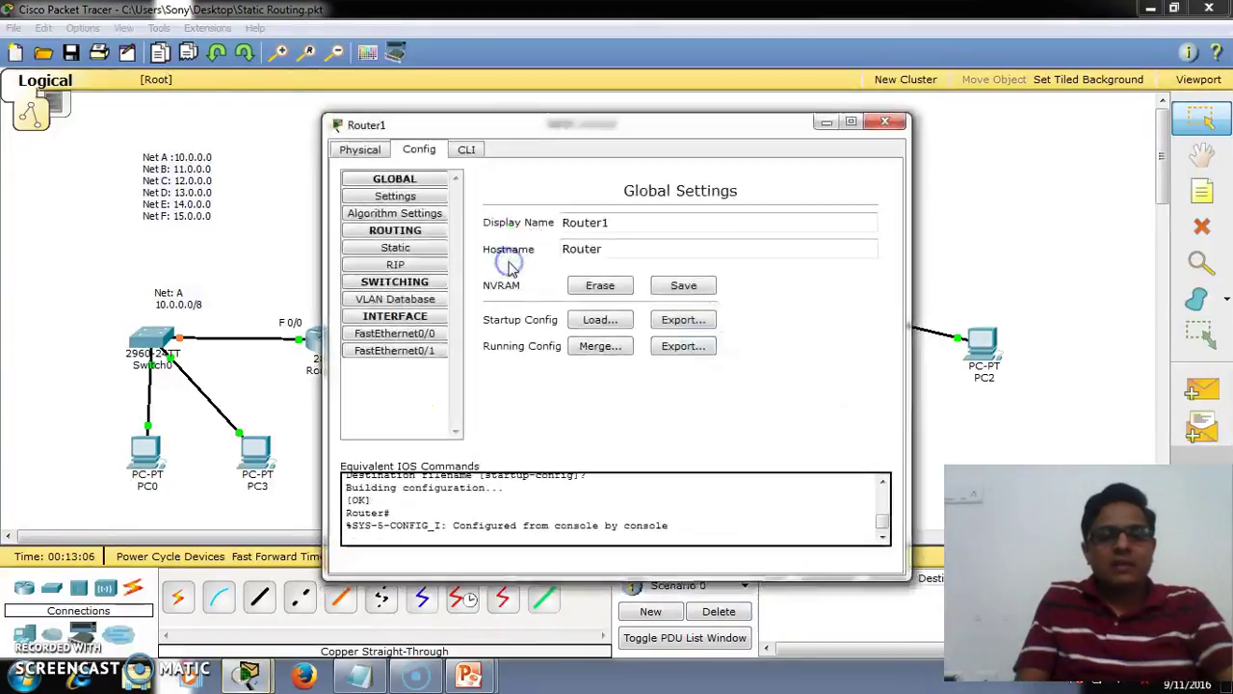
pyautogui.click(358, 152)
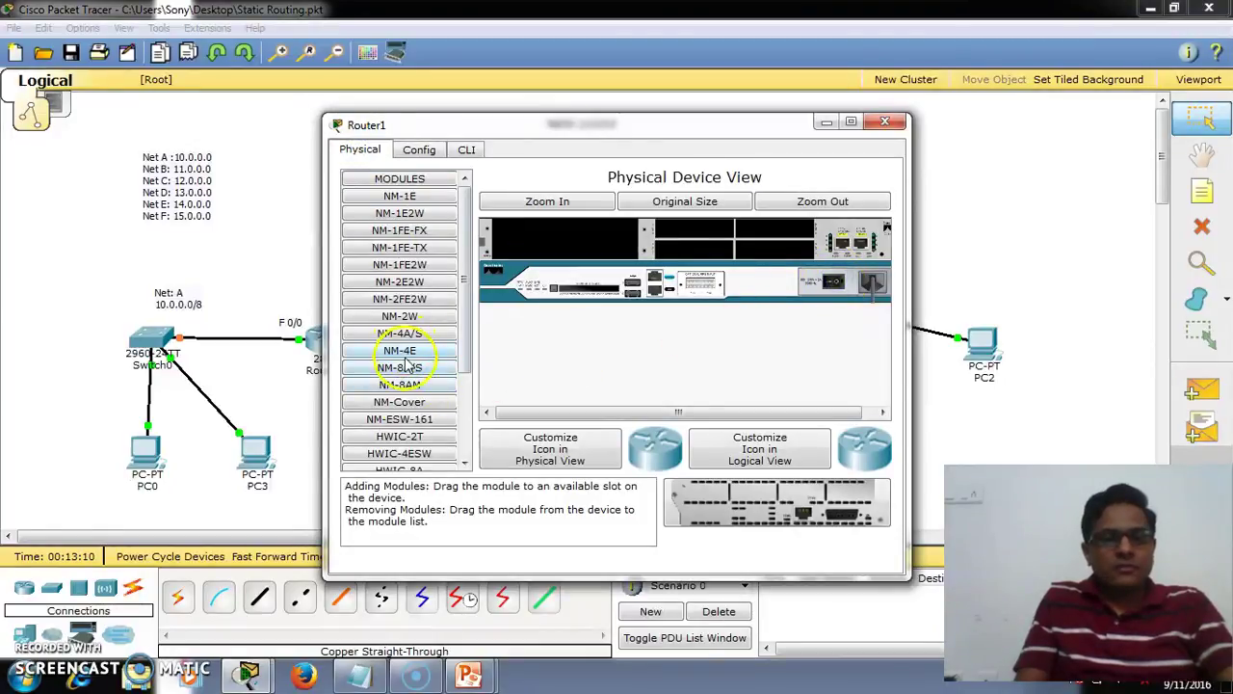
pyautogui.click(393, 438)
pyautogui.moveTo(799, 506); pyautogui.dragTo(785, 260)
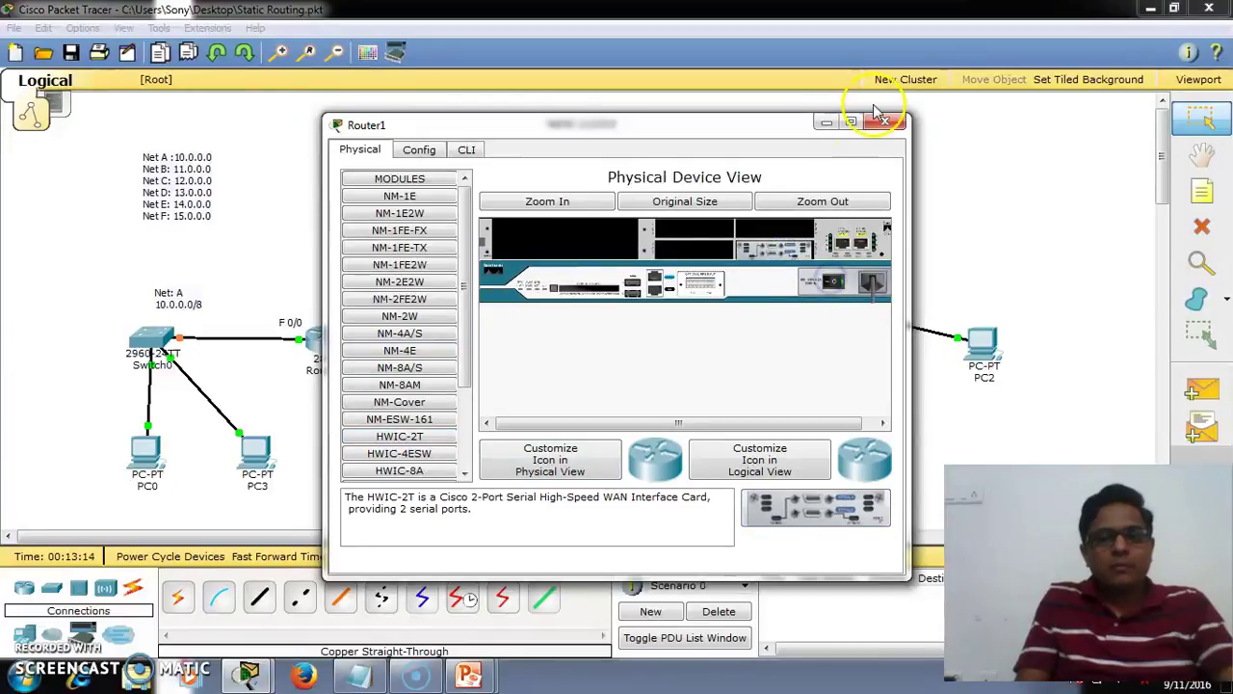
pyautogui.click(884, 122)
# - Power Router2 off, add the HWIC-2T serial card, and power it back on
pyautogui.click(703, 353)
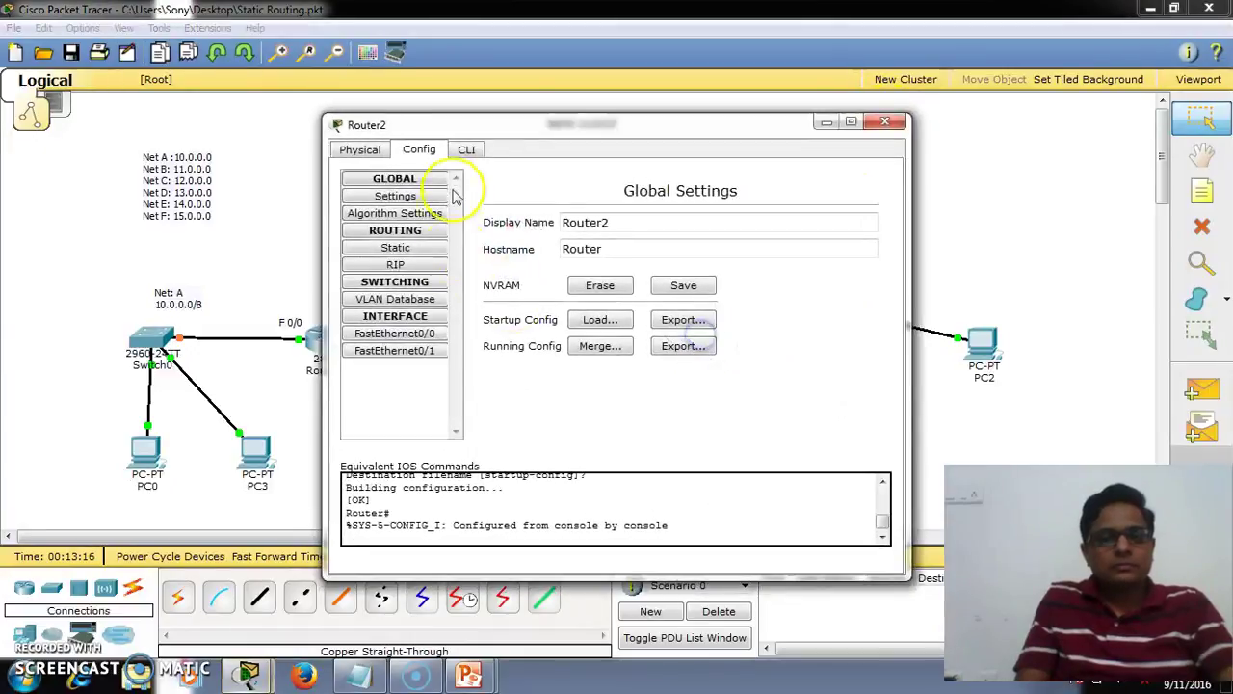
pyautogui.click(359, 150)
pyautogui.click(832, 281)
pyautogui.moveTo(399, 436); pyautogui.dragTo(771, 249)
pyautogui.click(832, 281)
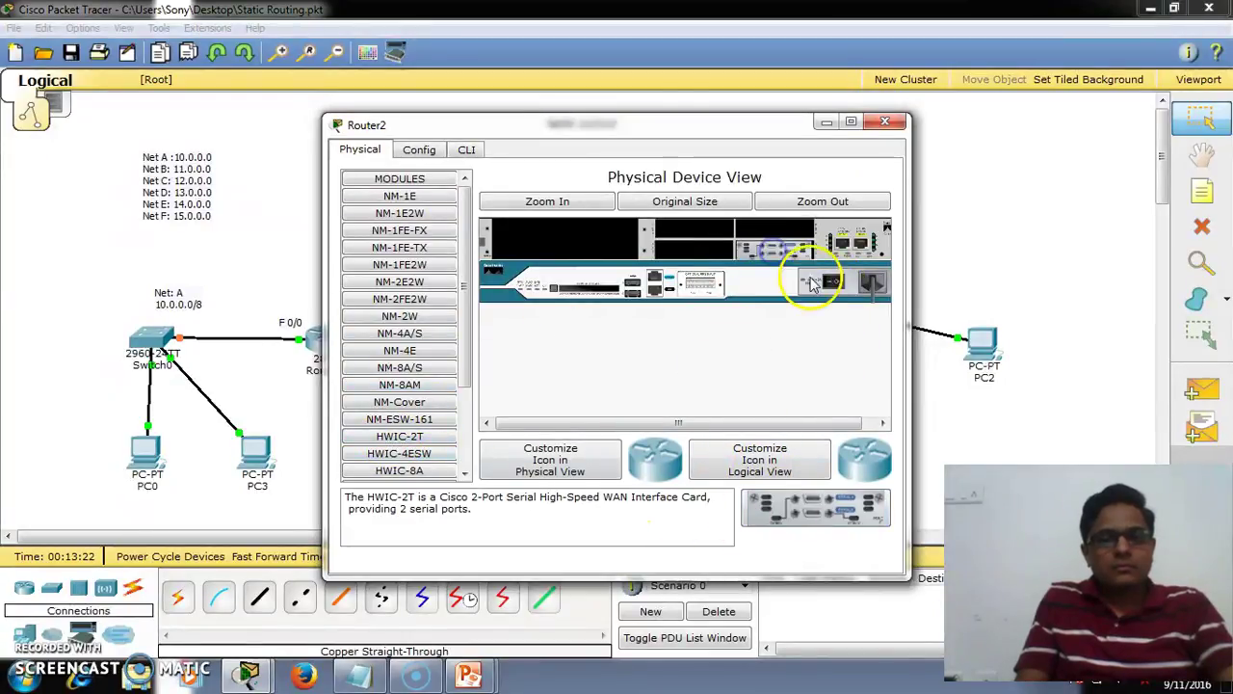
pyautogui.click(884, 123)
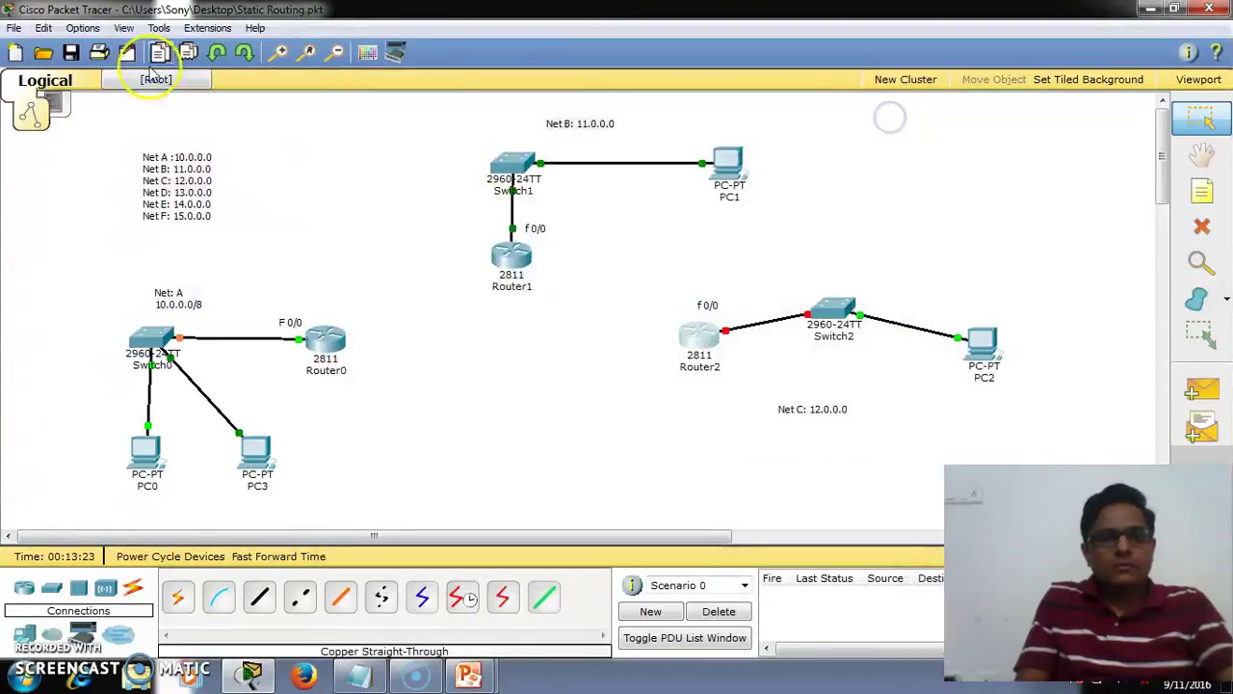
# - Fast-forward the simulation time so Router2's links come up green
pyautogui.click(70, 52)
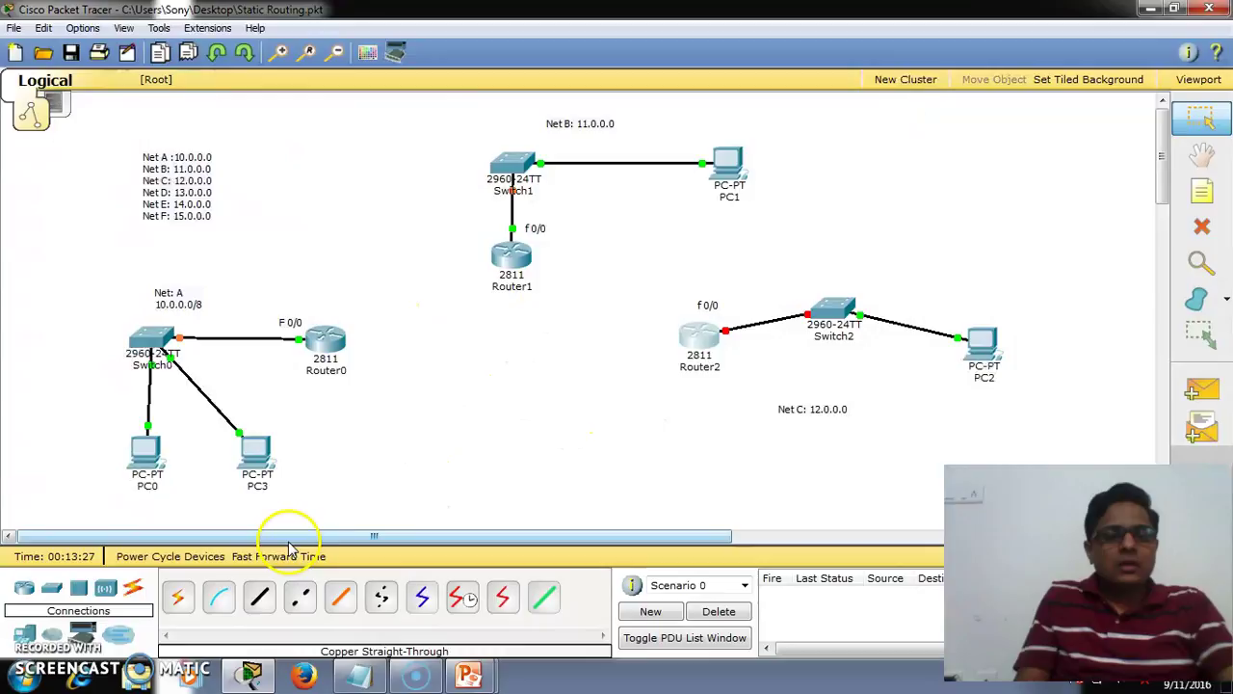
pyautogui.click(284, 556)
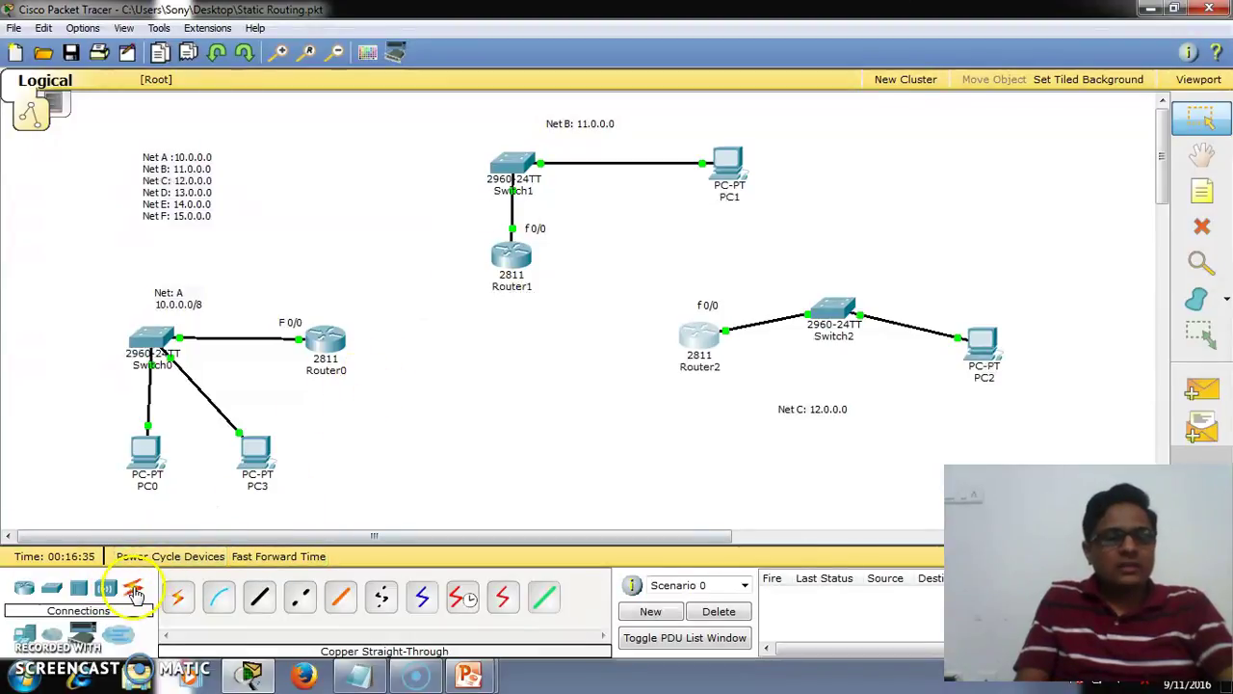
# - Link Router0's Serial0/0/0 to Router1's Serial0/0/0 with a Serial DCE cable
pyautogui.click(462, 599)
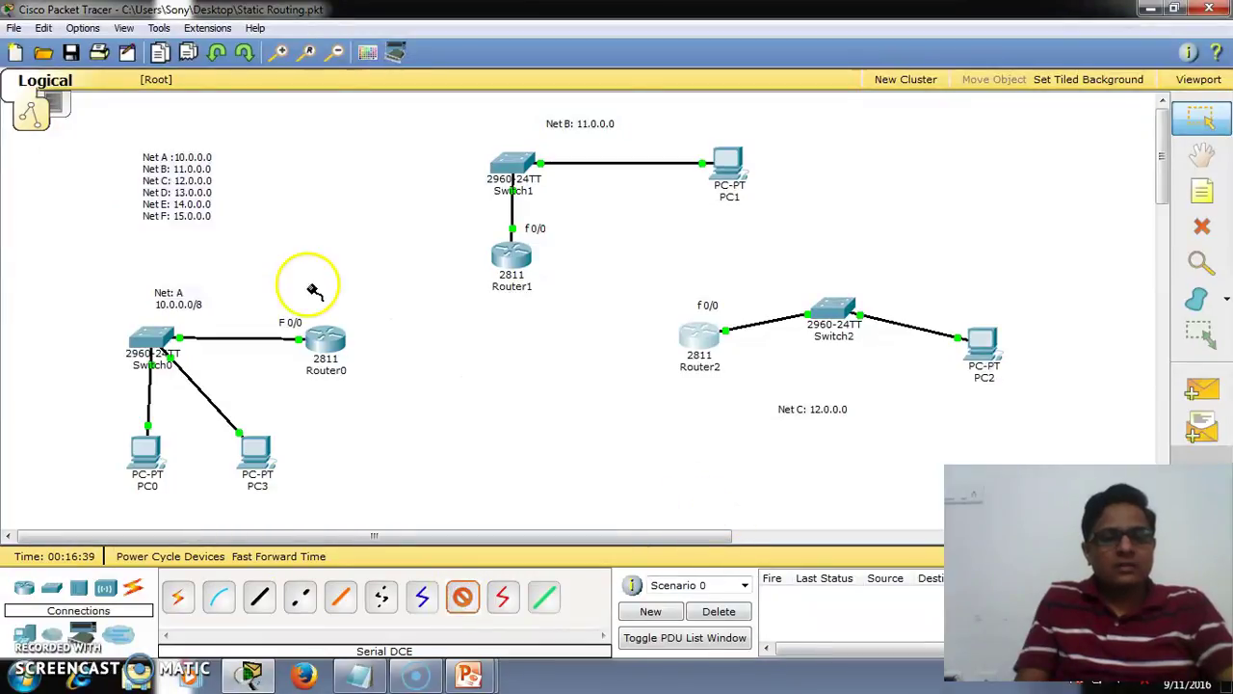
pyautogui.click(324, 334)
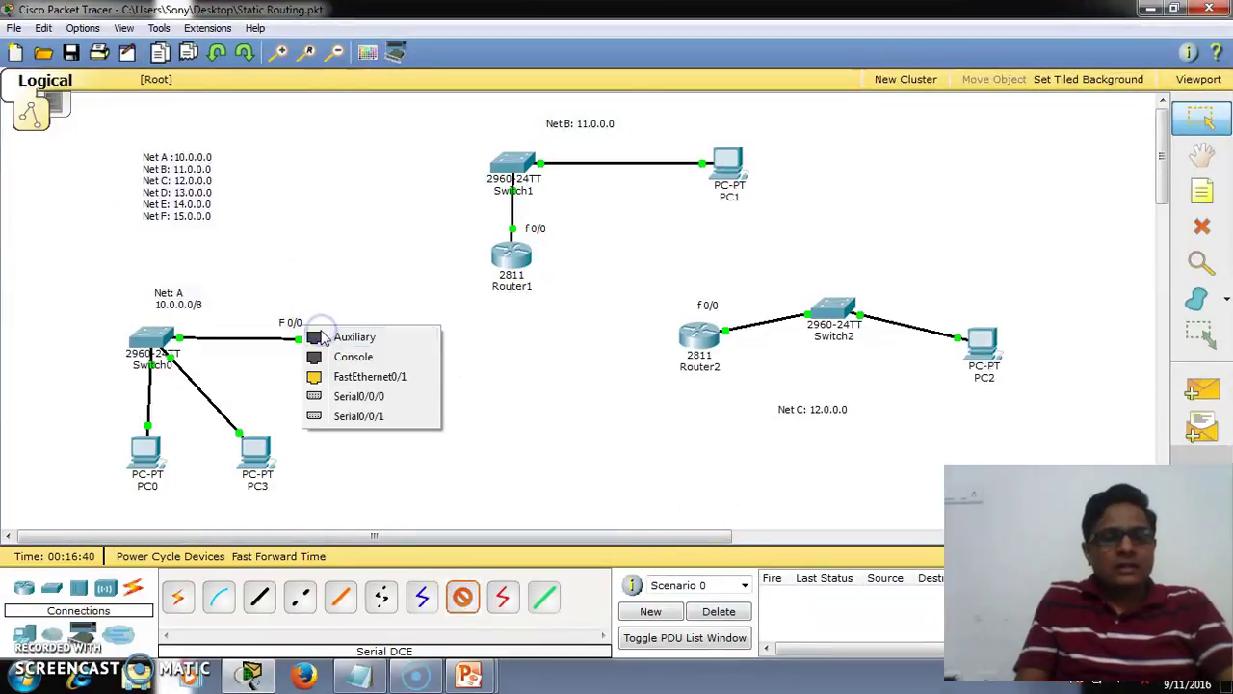
pyautogui.click(376, 397)
pyautogui.click(511, 254)
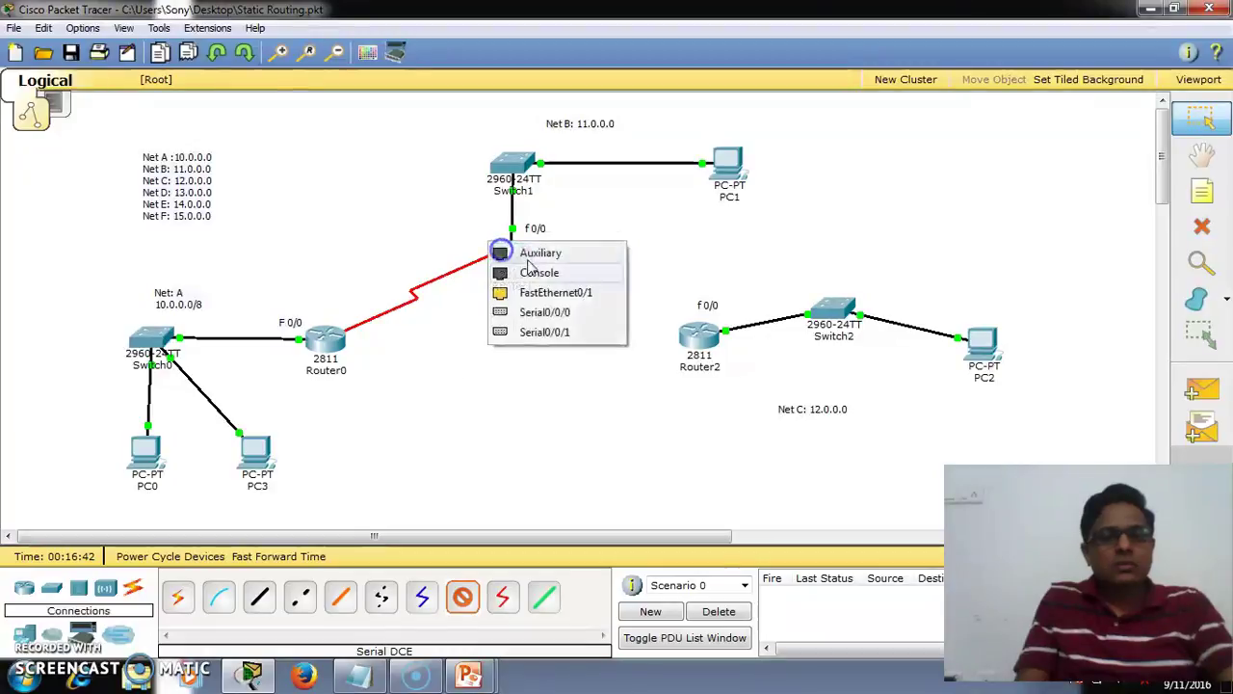
pyautogui.click(567, 315)
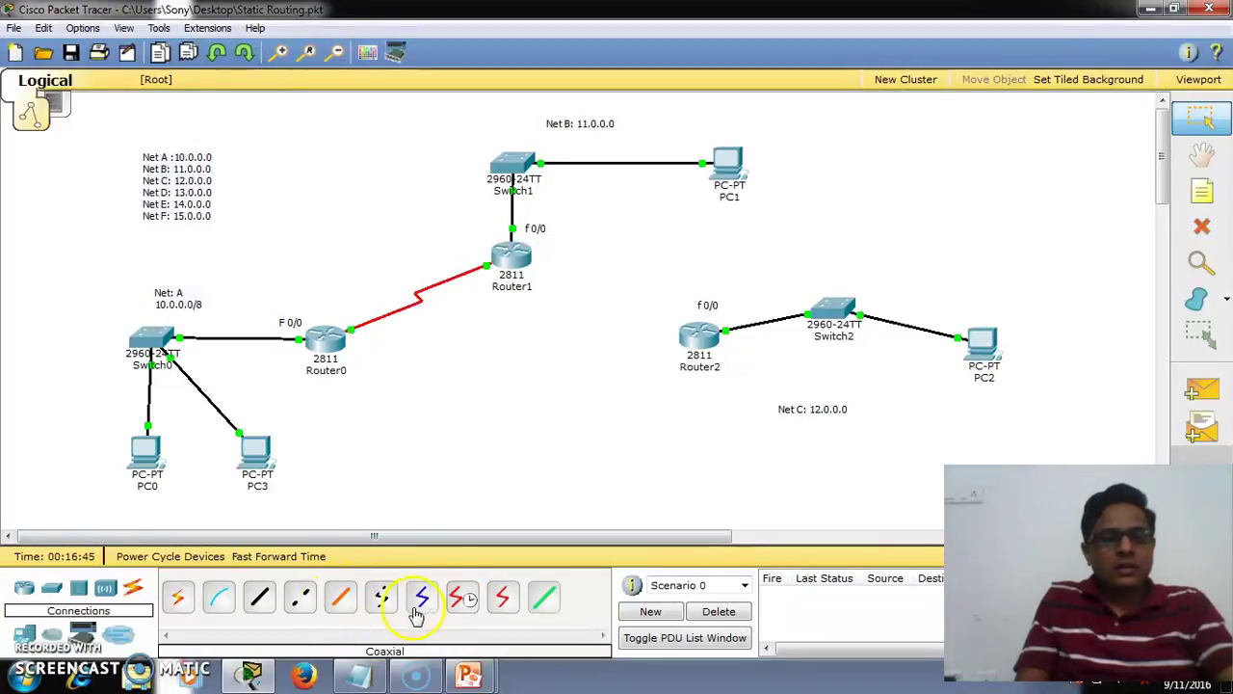
# - Link Router1's Serial0/0/1 to a Router2 serial port with a Serial DCE cable
pyautogui.click(465, 597)
pyautogui.click(511, 254)
pyautogui.click(578, 311)
pyautogui.click(698, 333)
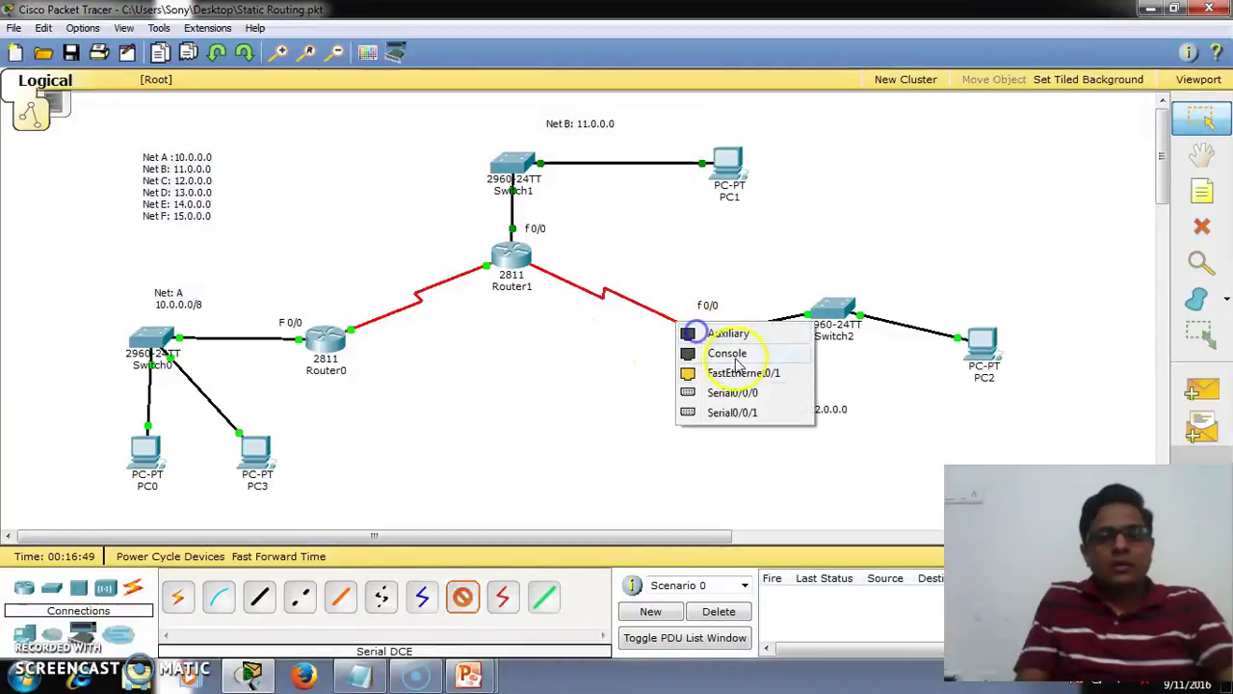
pyautogui.click(744, 393)
# - Link Router0's other serial port to Router2's Serial0/0/1 with a Serial DCE cable
pyautogui.click(462, 597)
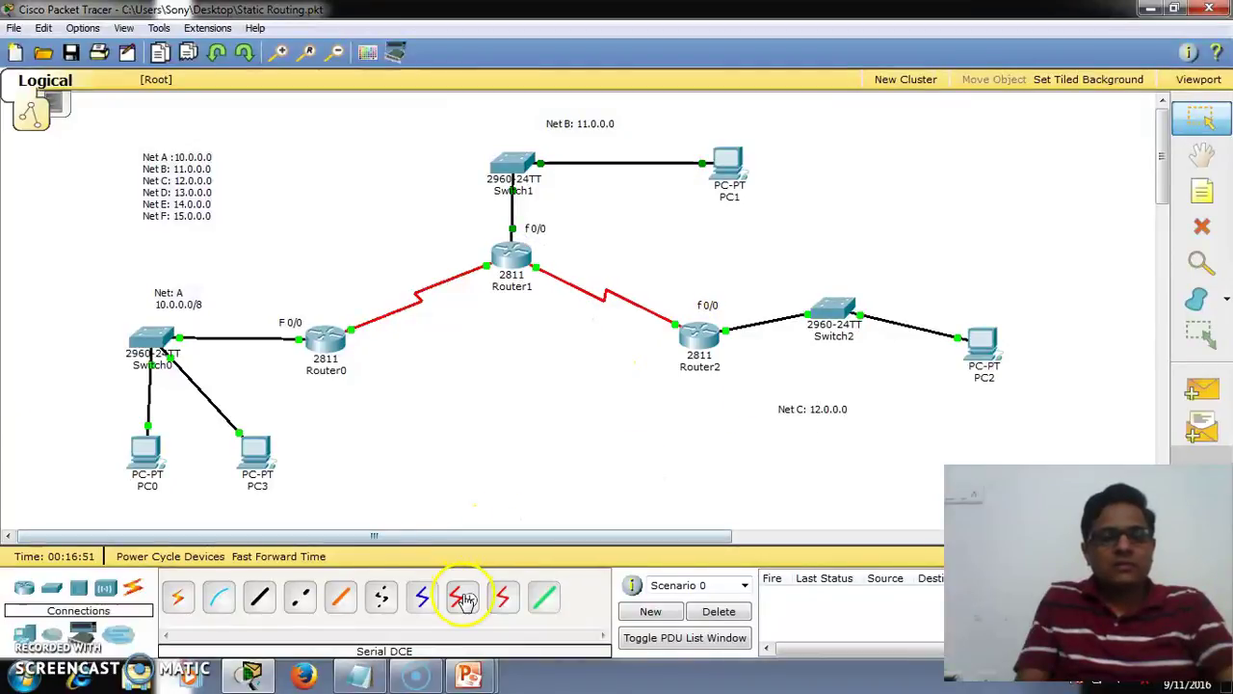
pyautogui.click(333, 342)
pyautogui.click(400, 396)
pyautogui.click(697, 336)
pyautogui.click(751, 393)
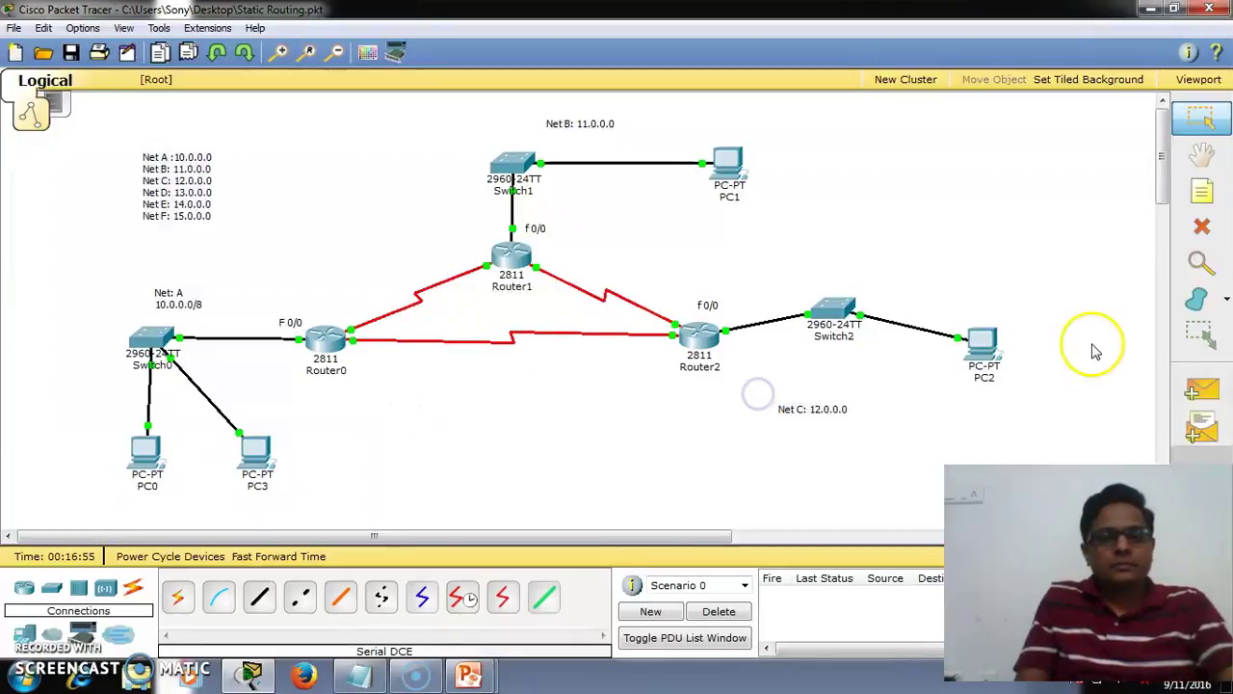
pyautogui.click(352, 333)
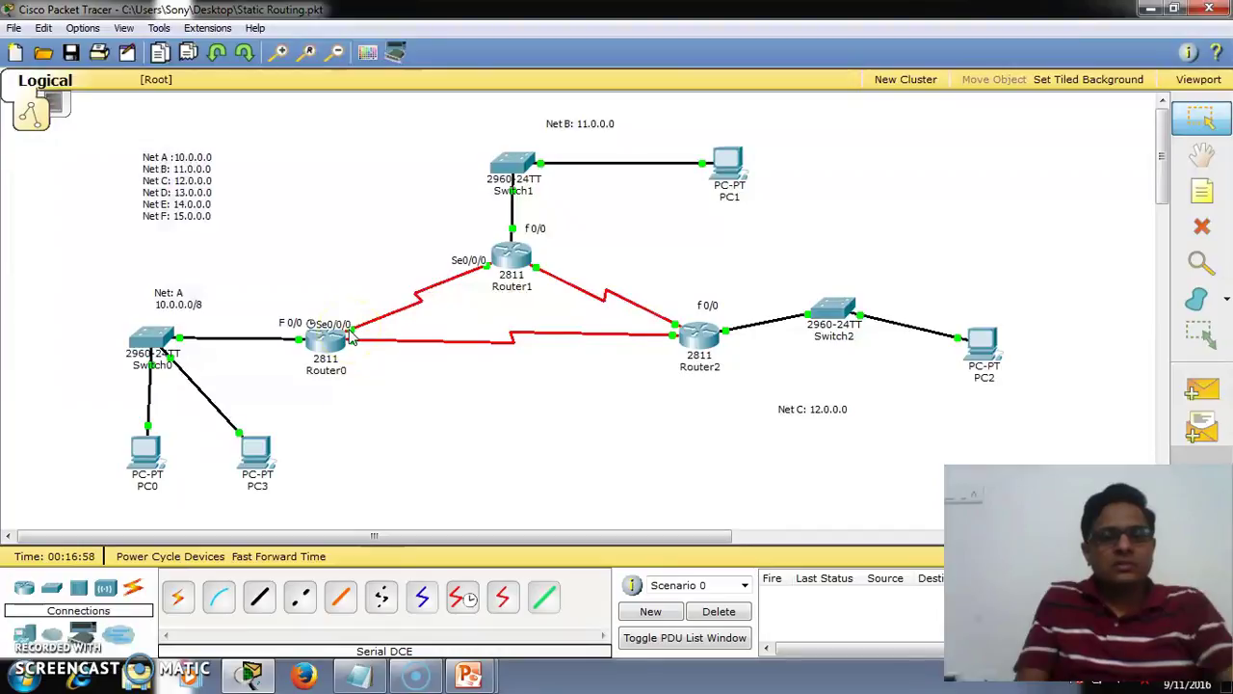
pyautogui.click(1202, 191)
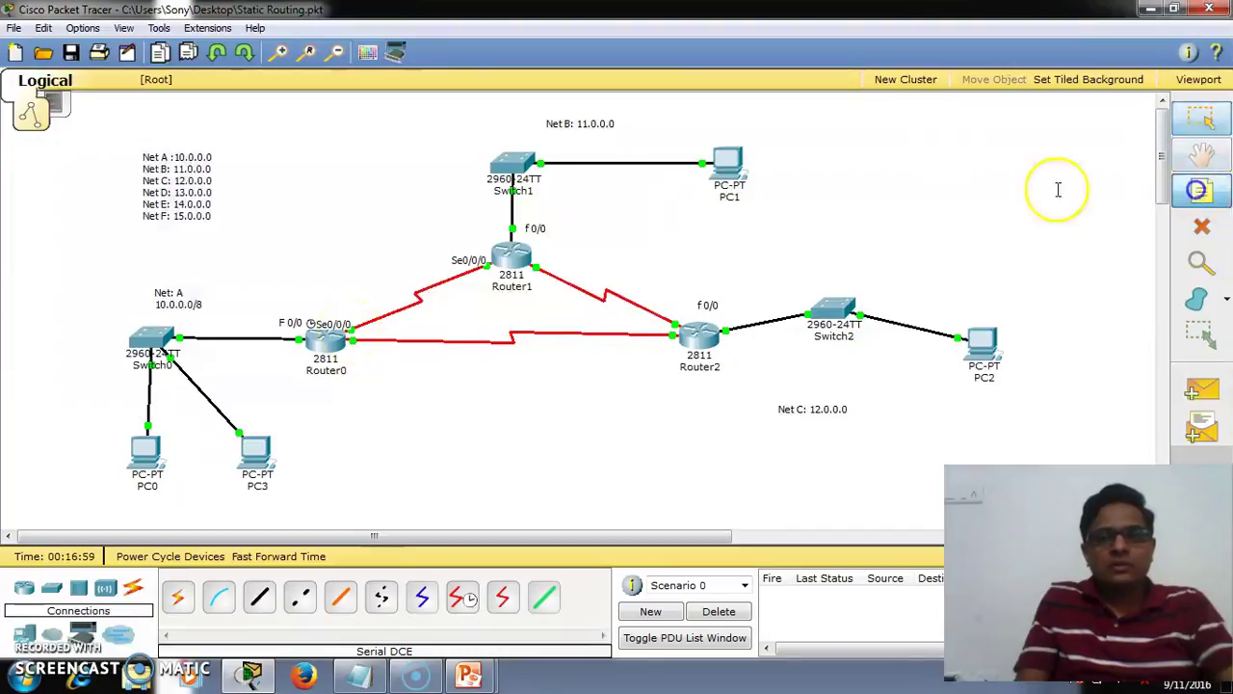
# - Add s 0/0/0 labels beside Router0's and Router1's first serial ports
pyautogui.click(332, 299)
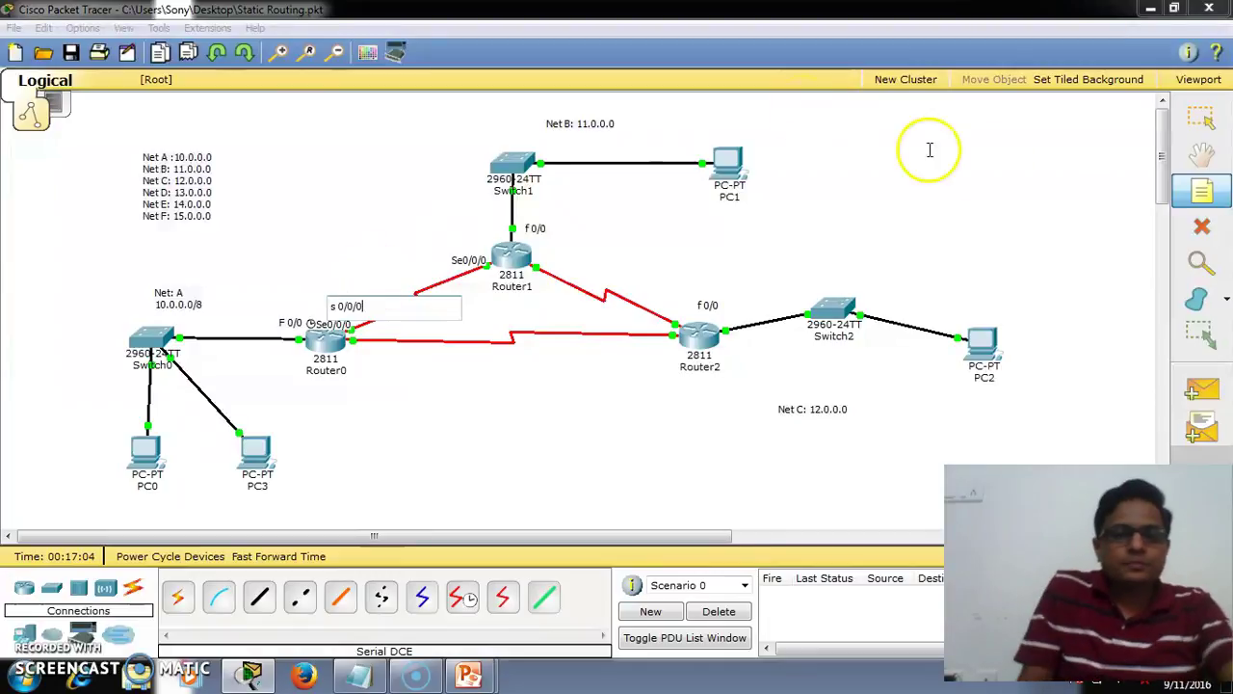
pyautogui.click(1201, 191)
pyautogui.click(441, 243)
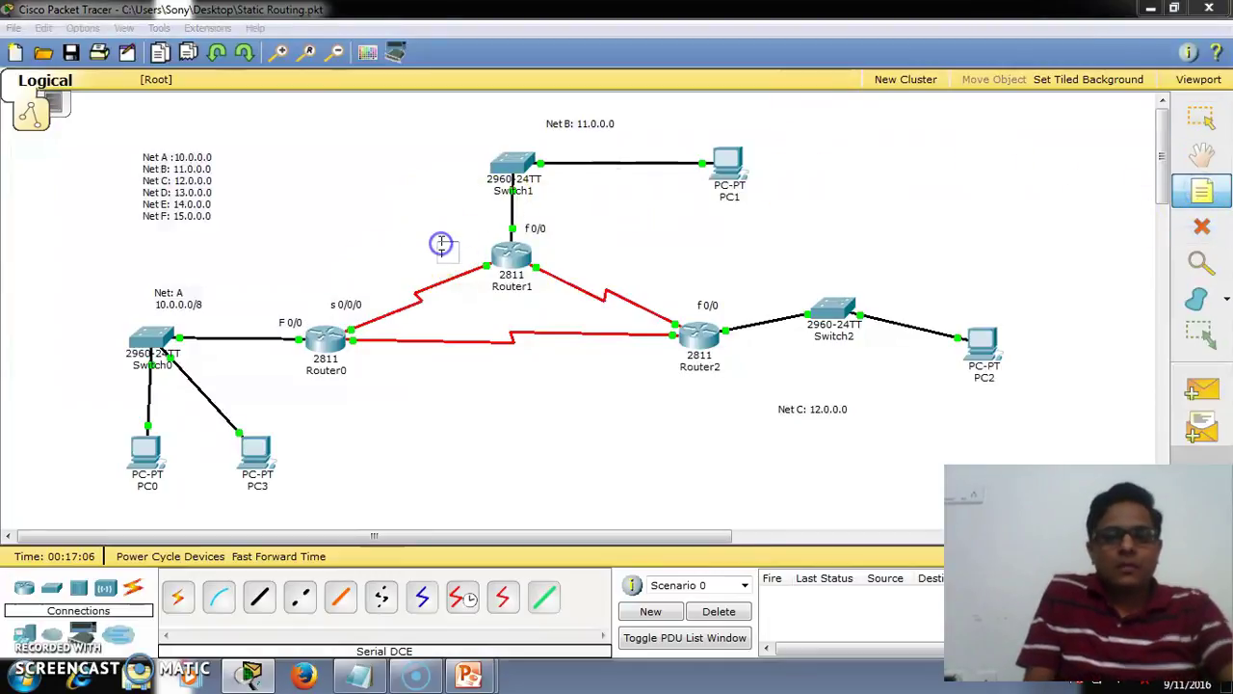
pyautogui.write('s0')
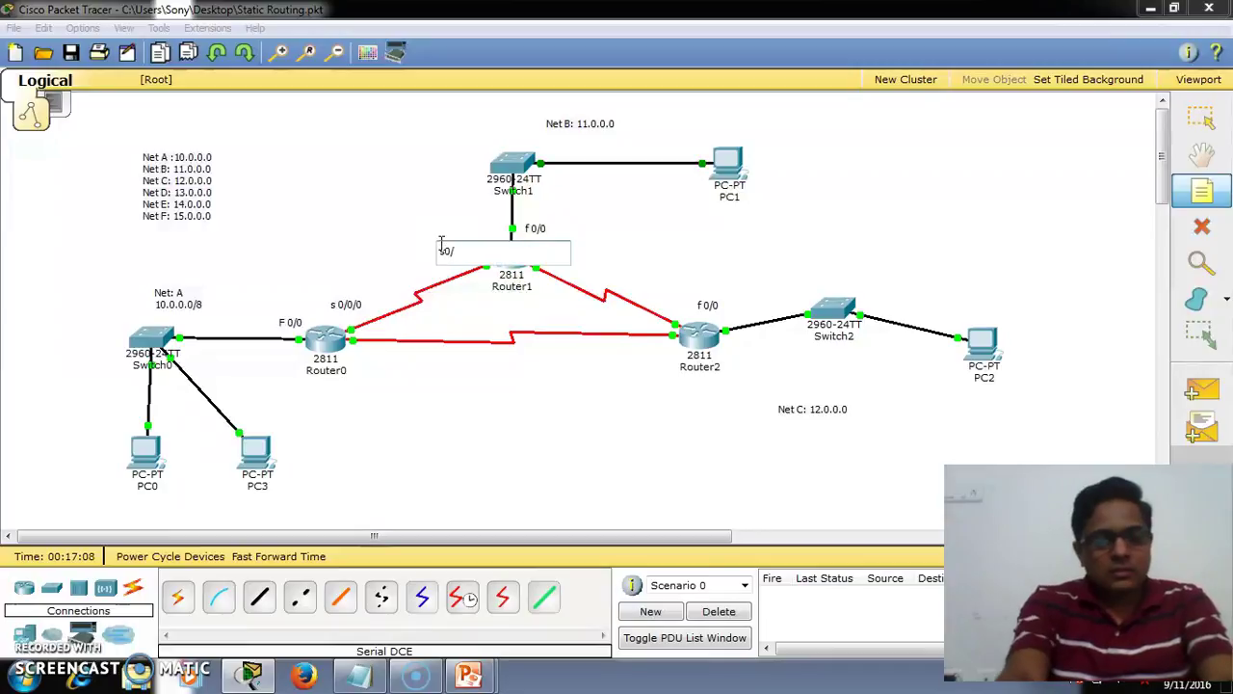
pyautogui.write('/0/0')
pyautogui.click(730, 252)
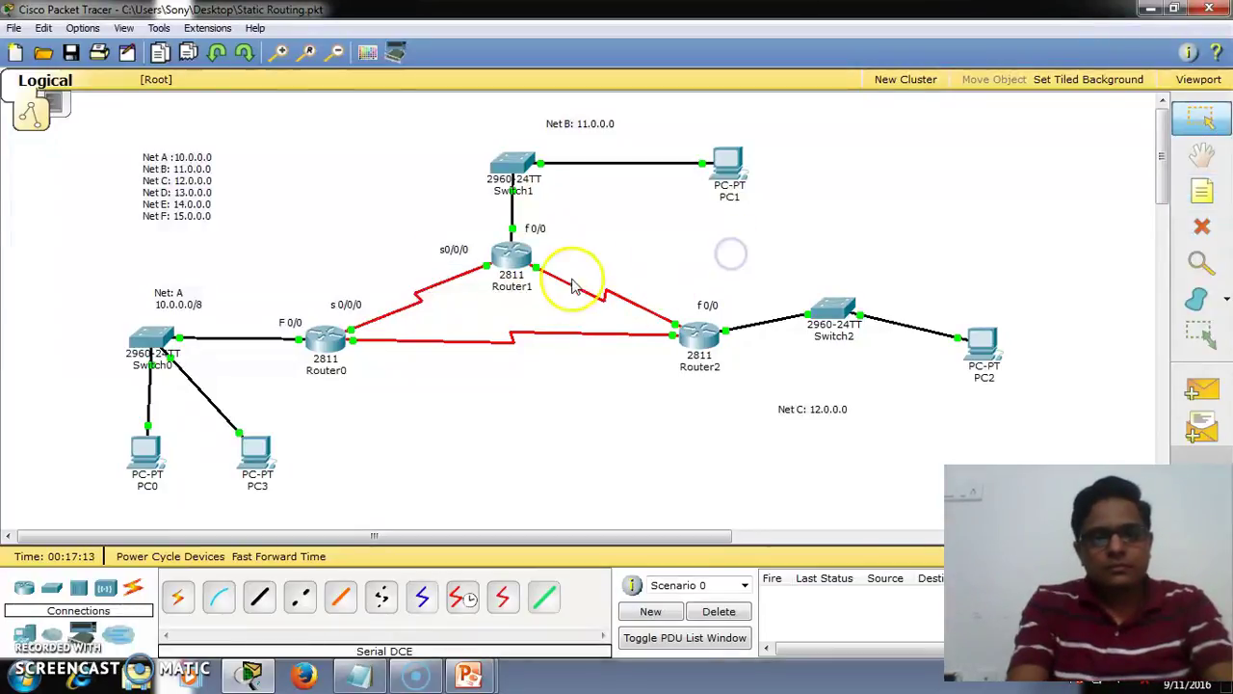
# - Label Router1's second serial port and Router2's s 0/0/0 port
pyautogui.click(1202, 191)
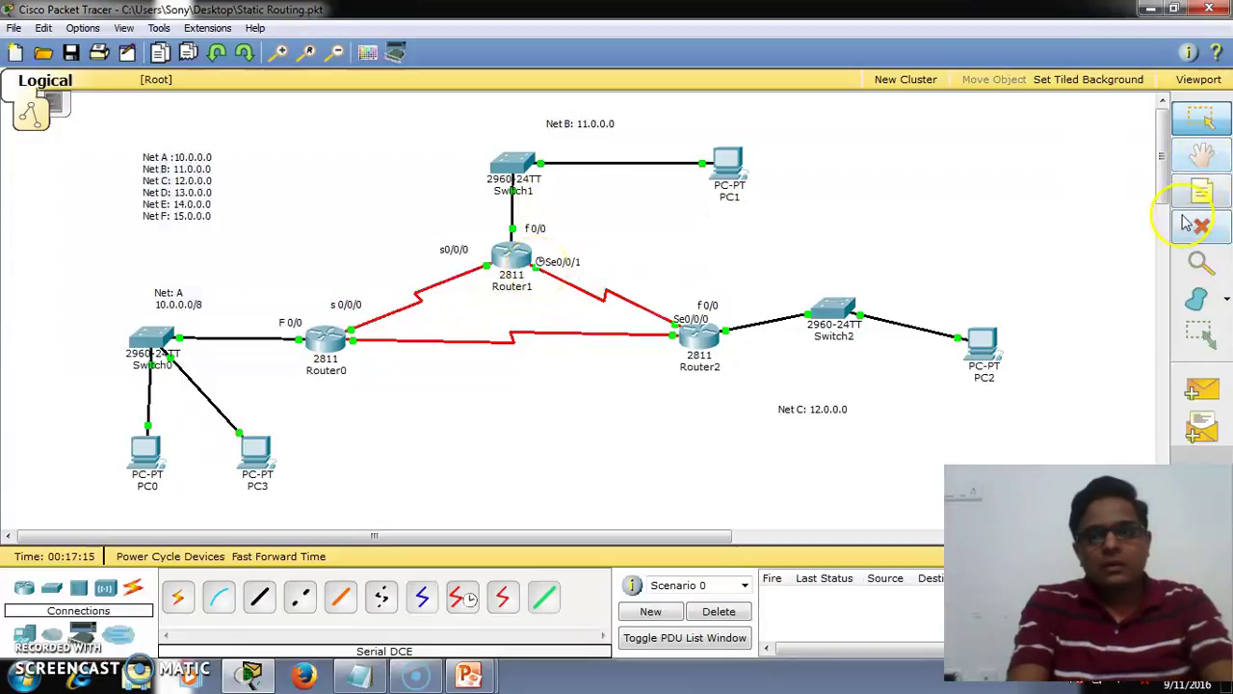
pyautogui.click(587, 249)
pyautogui.write('s o/0/1')
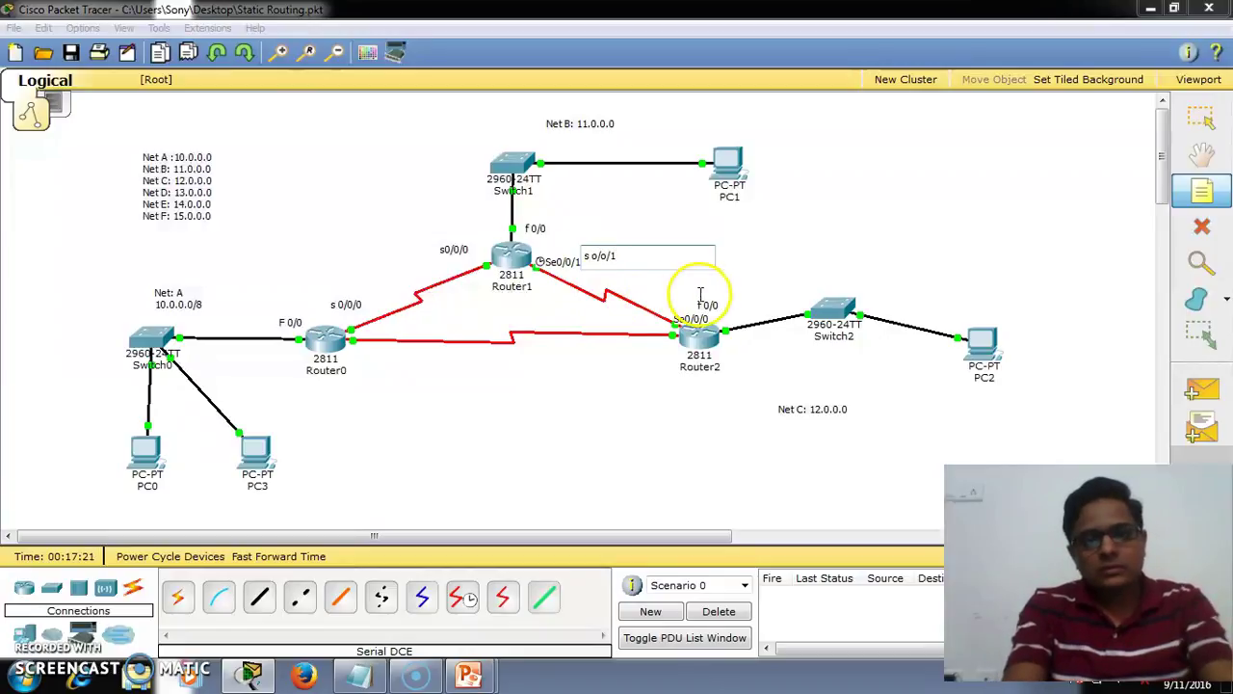
pyautogui.click(1200, 202)
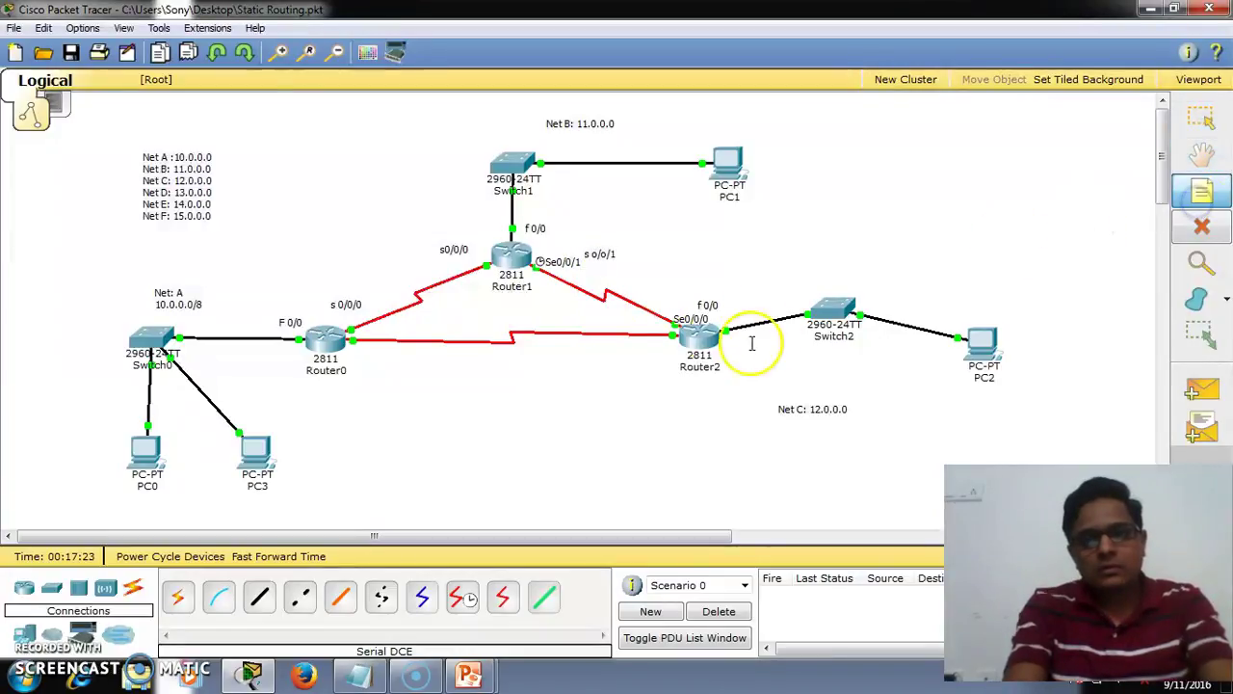
pyautogui.click(675, 301)
pyautogui.write('s 0/0/0')
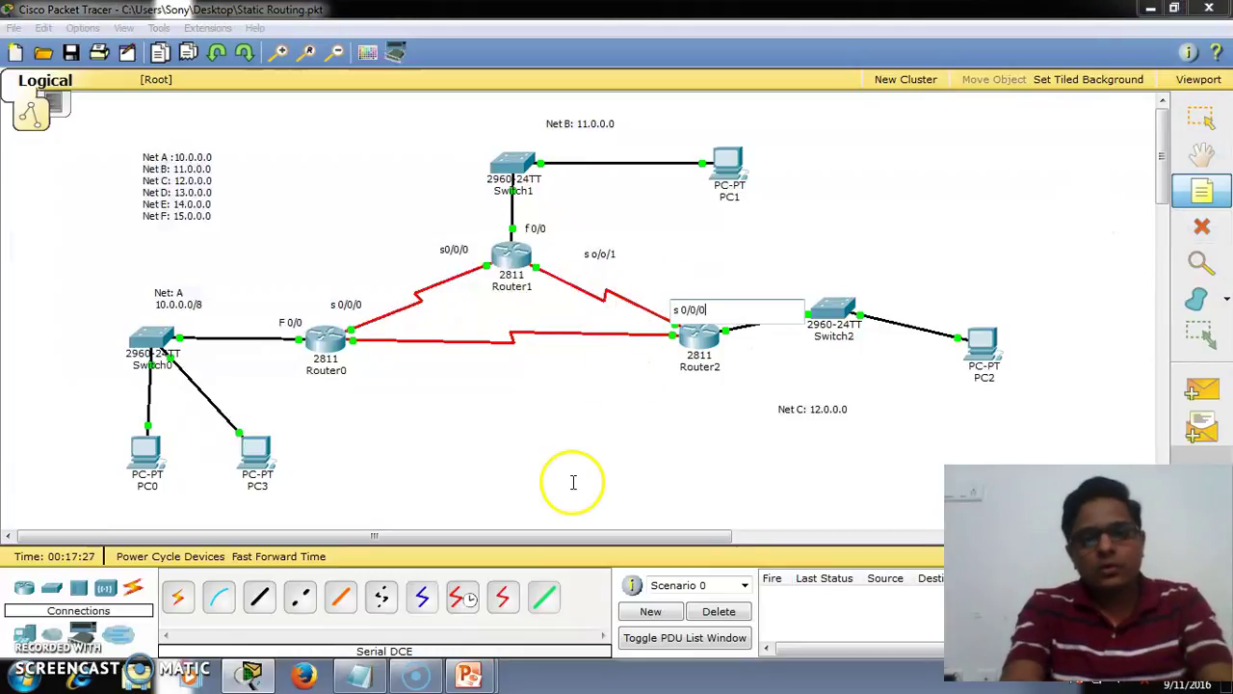
pyautogui.click(1199, 198)
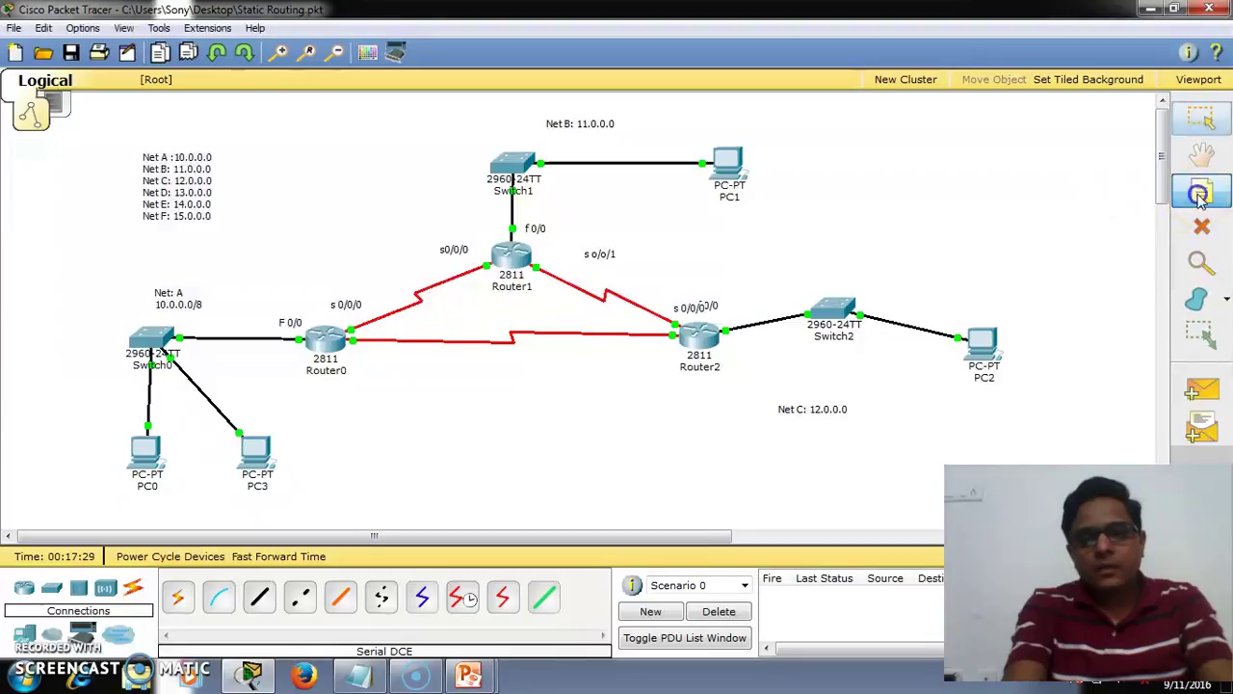
# - Add s 0/0/1 labels below Router0 and below Router2
pyautogui.click(365, 359)
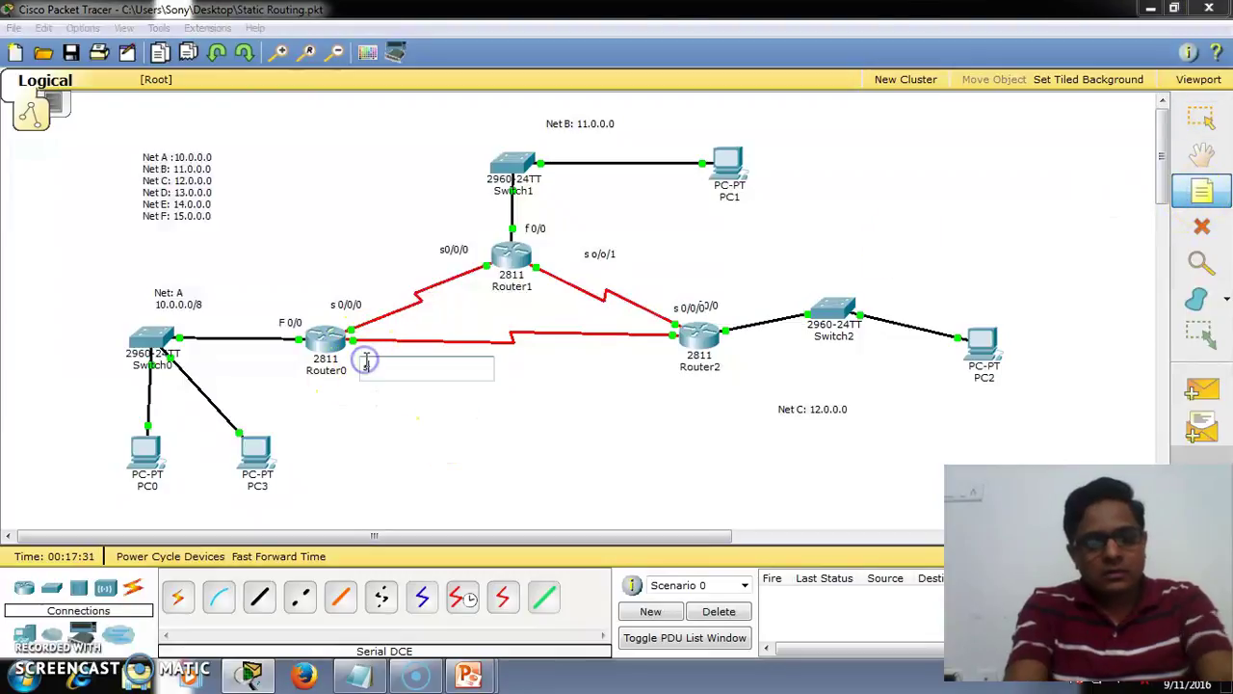
pyautogui.write('s0/0/1')
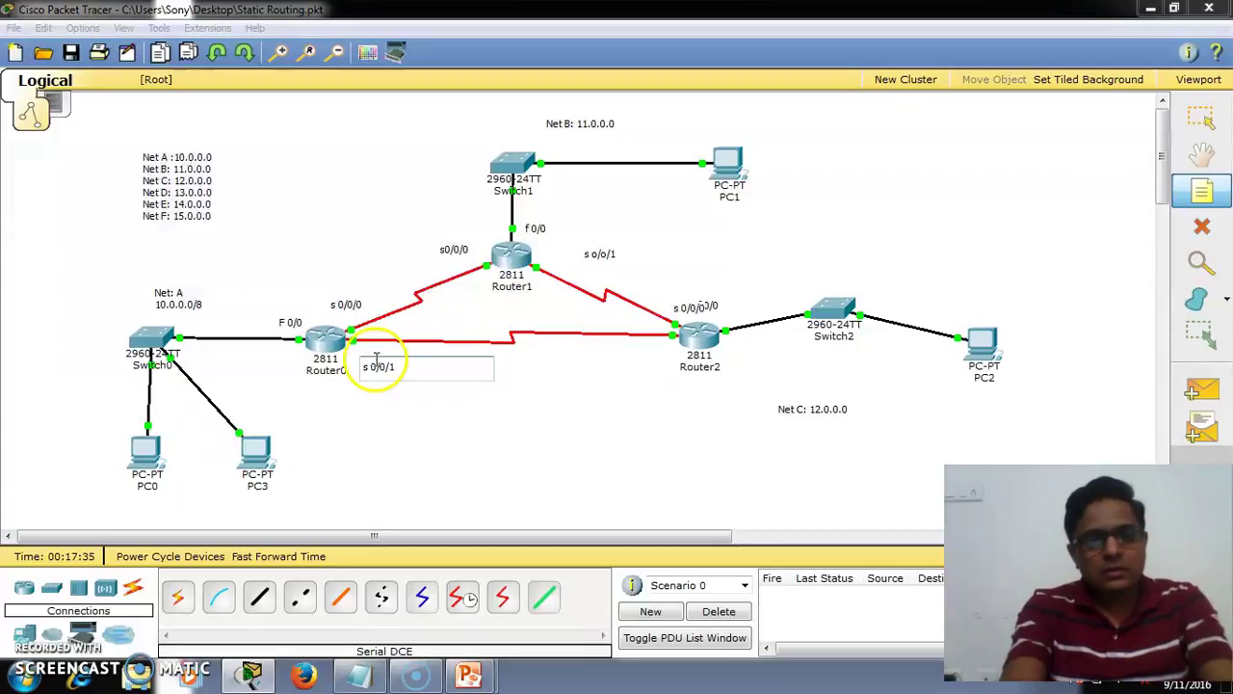
pyautogui.click(1195, 197)
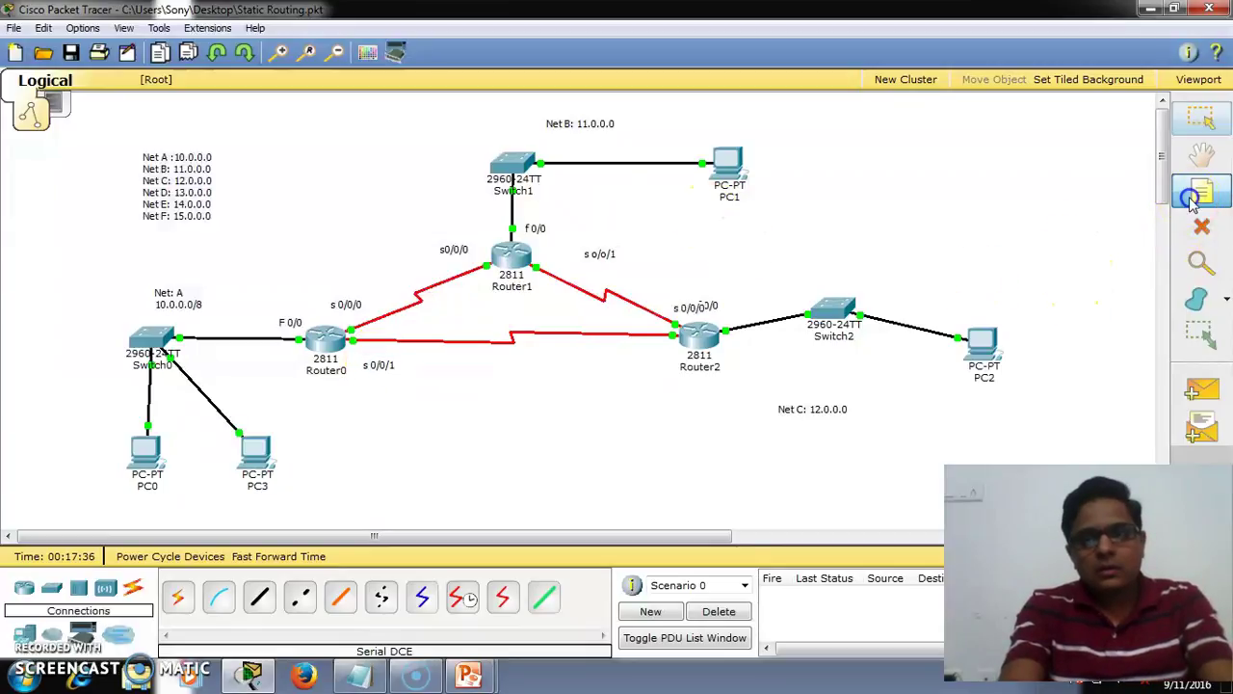
pyautogui.click(641, 347)
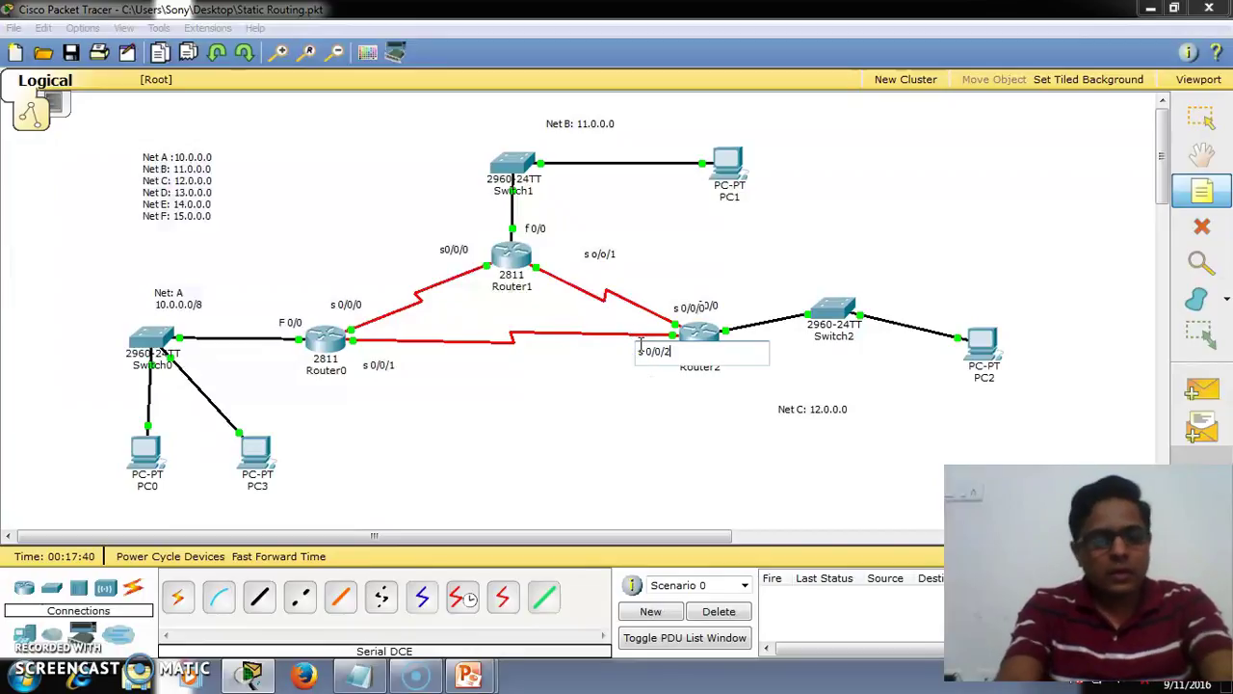
pyautogui.write('s 0/0/1')
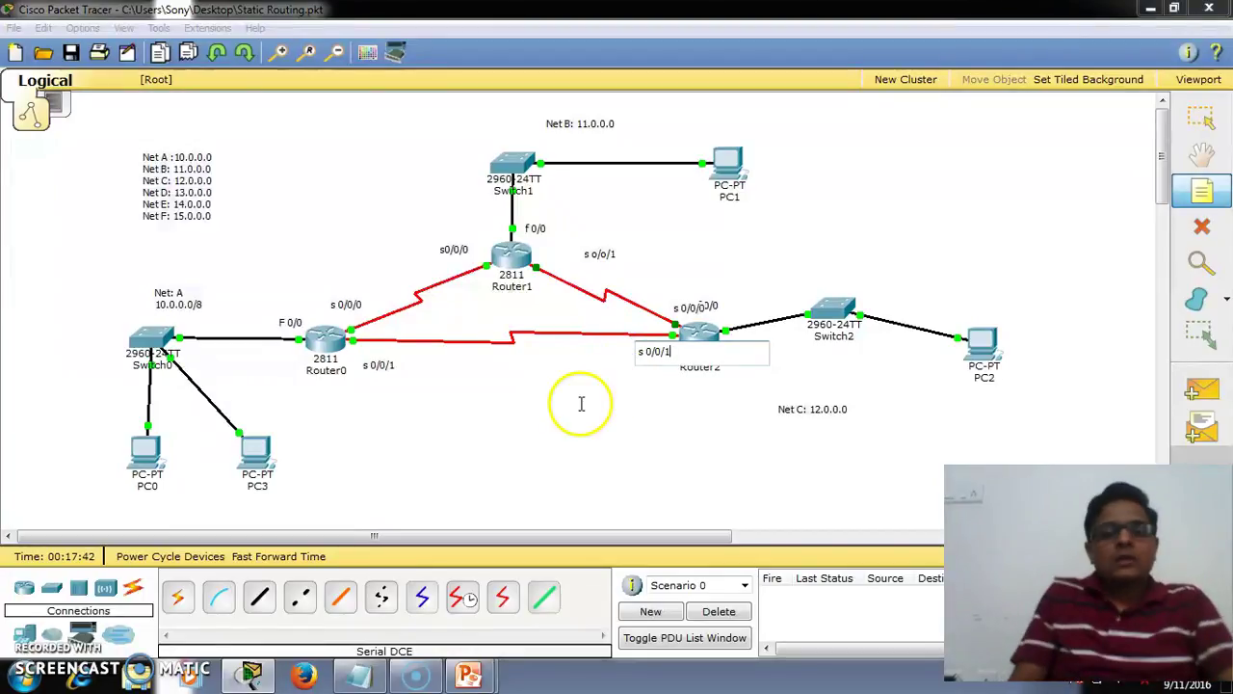
pyautogui.press('Escape')
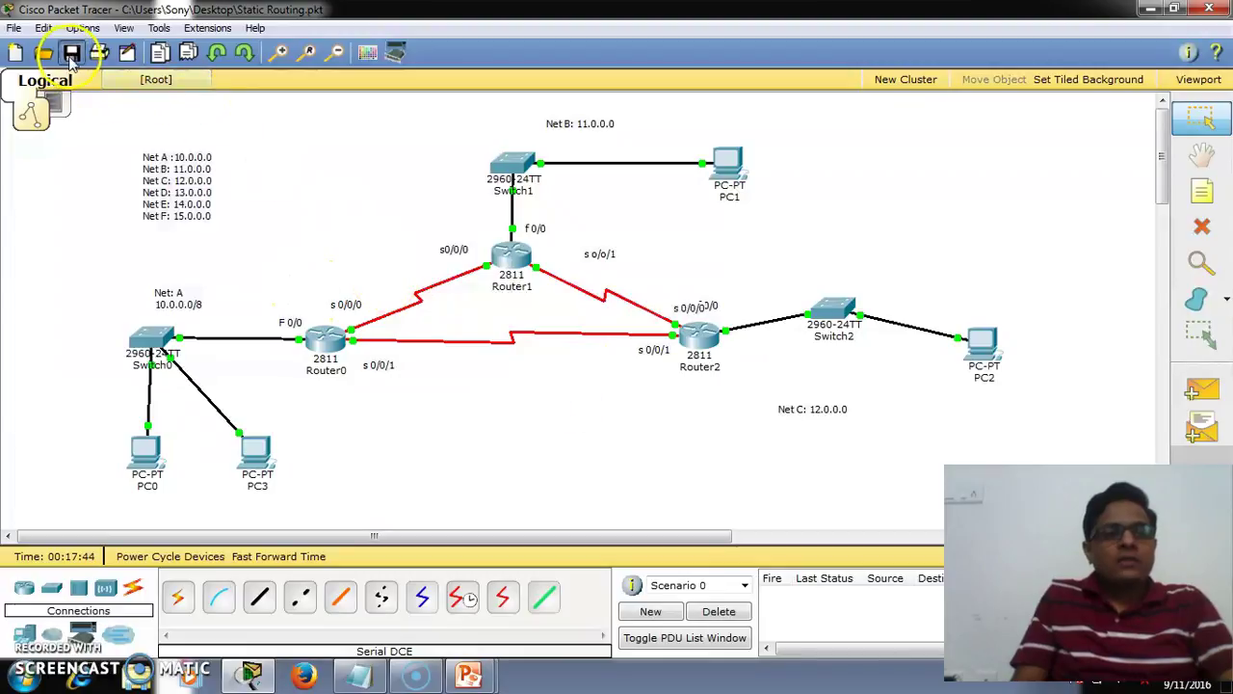
# - Nudge Router1's s0/0/0 label right and correct its mistyped label to s 0/0/1
pyautogui.moveTo(449, 249); pyautogui.dragTo(467, 250)
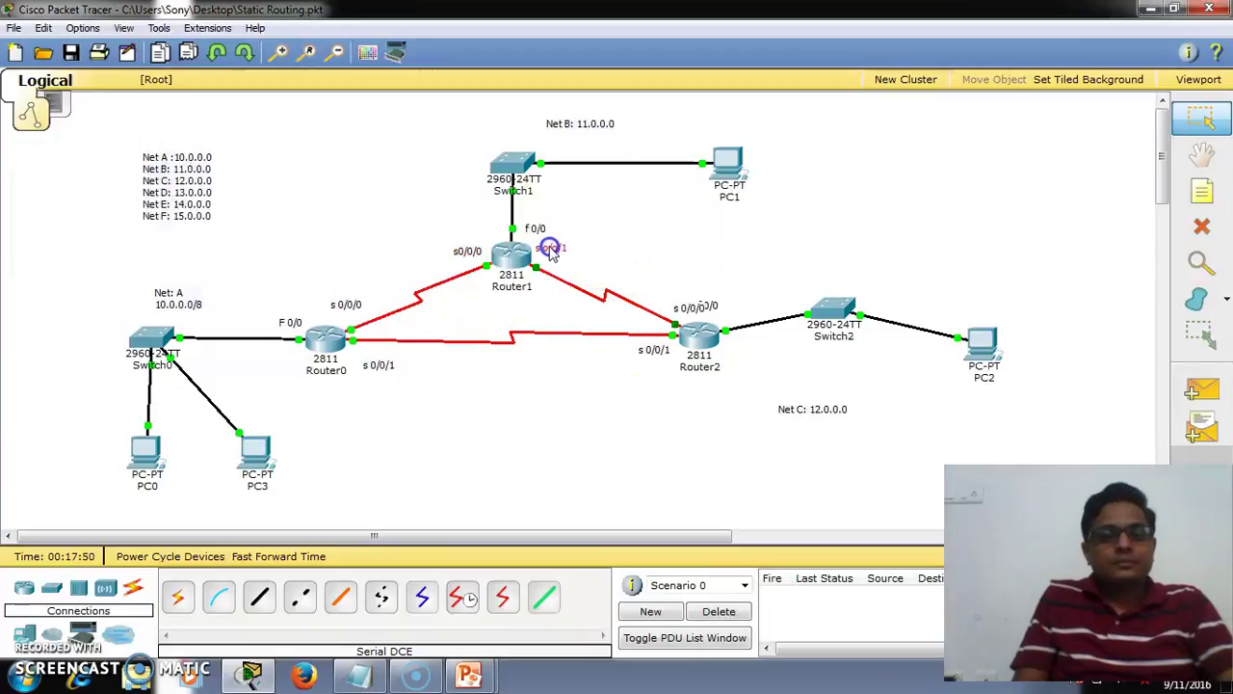
pyautogui.doubleClick(554, 251)
pyautogui.click(576, 256)
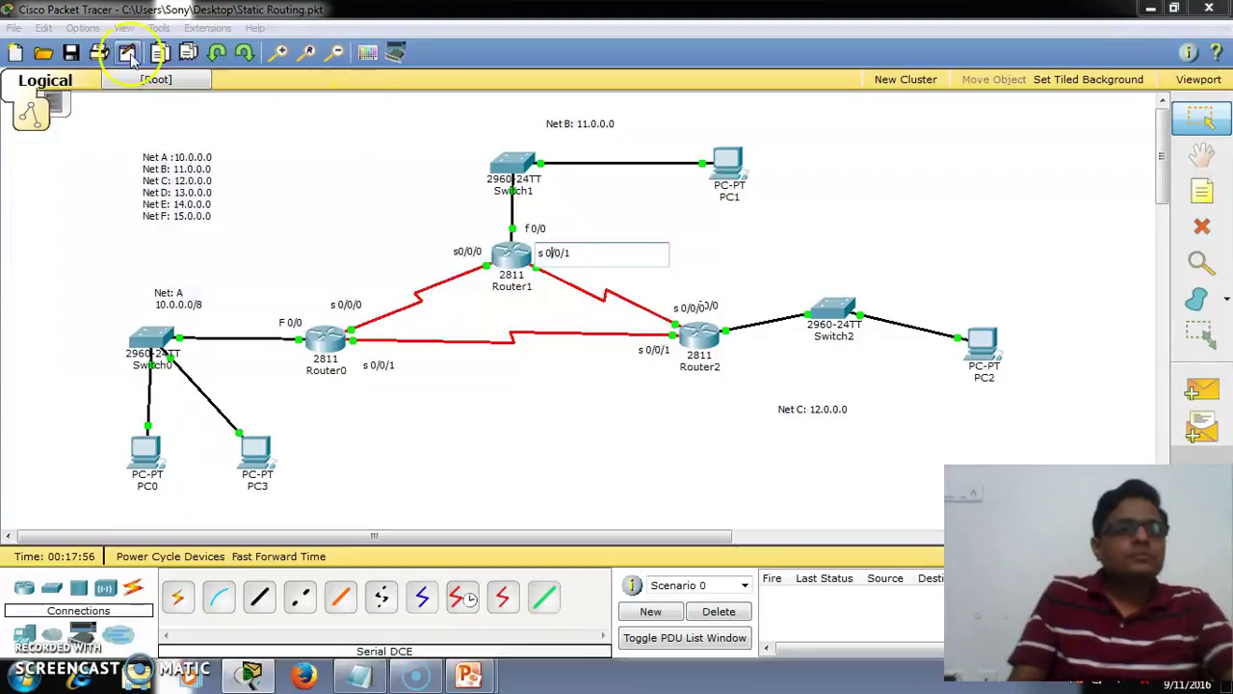
pyautogui.click(433, 377)
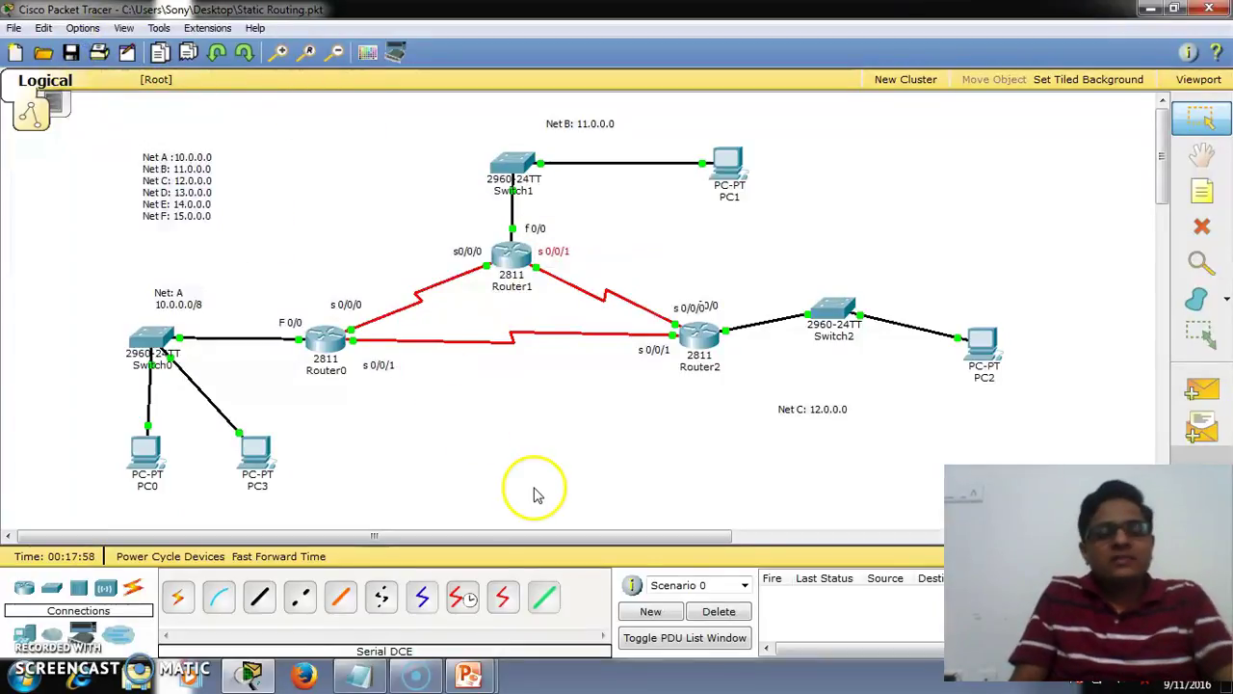
pyautogui.click(343, 308)
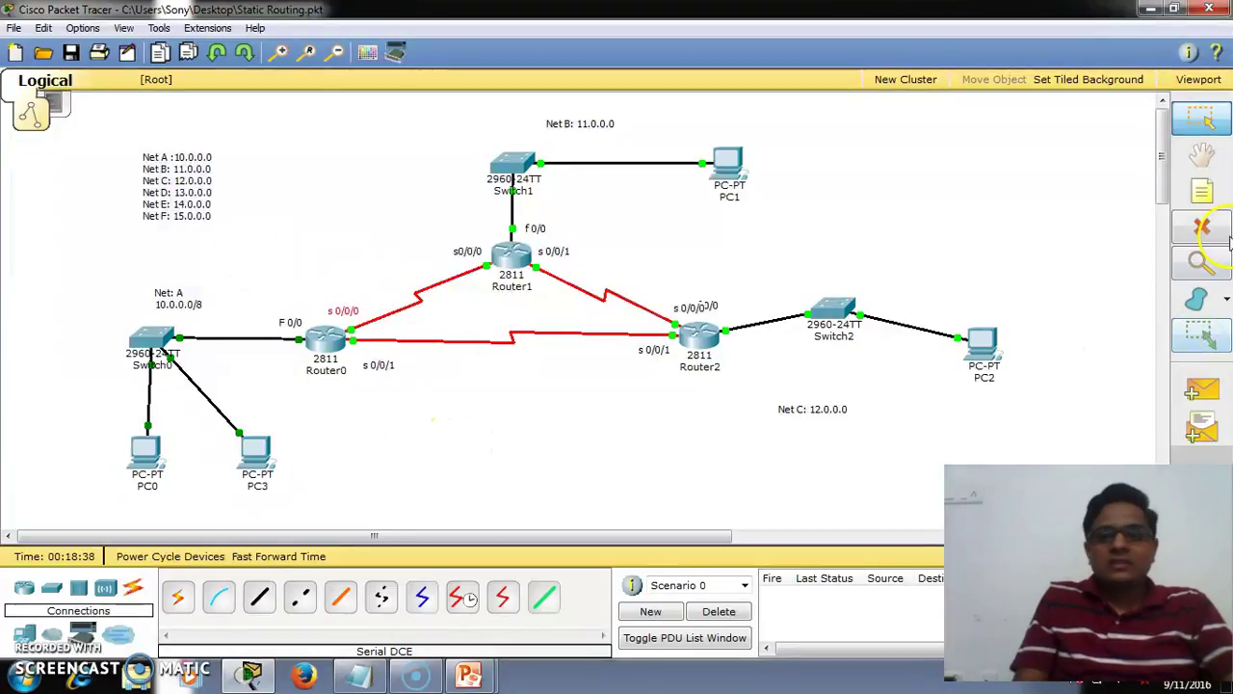
# - Note Net D: 13.0.0.0 on Router0–Router1, Net E: 14.0.0.0 on Router1–Router2, Net F: 15.0.0.0 on Router0–Router2
pyautogui.click(1201, 193)
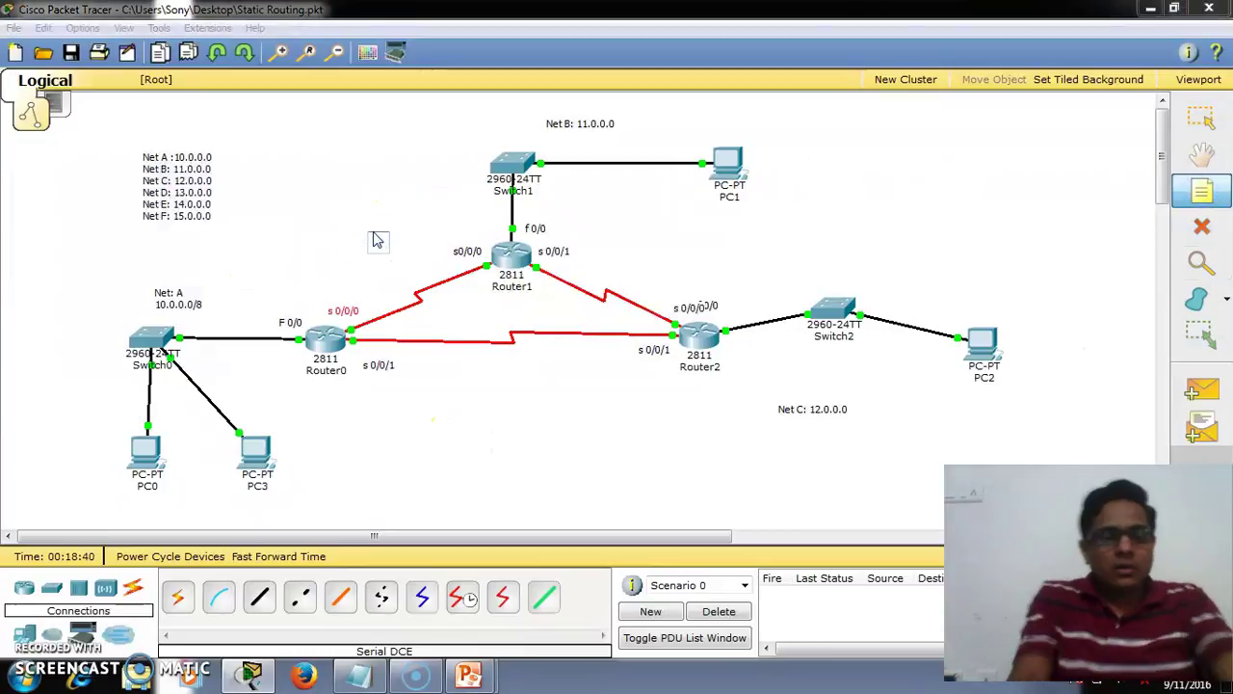
pyautogui.click(375, 235)
pyautogui.write('Net')
pyautogui.write(':')
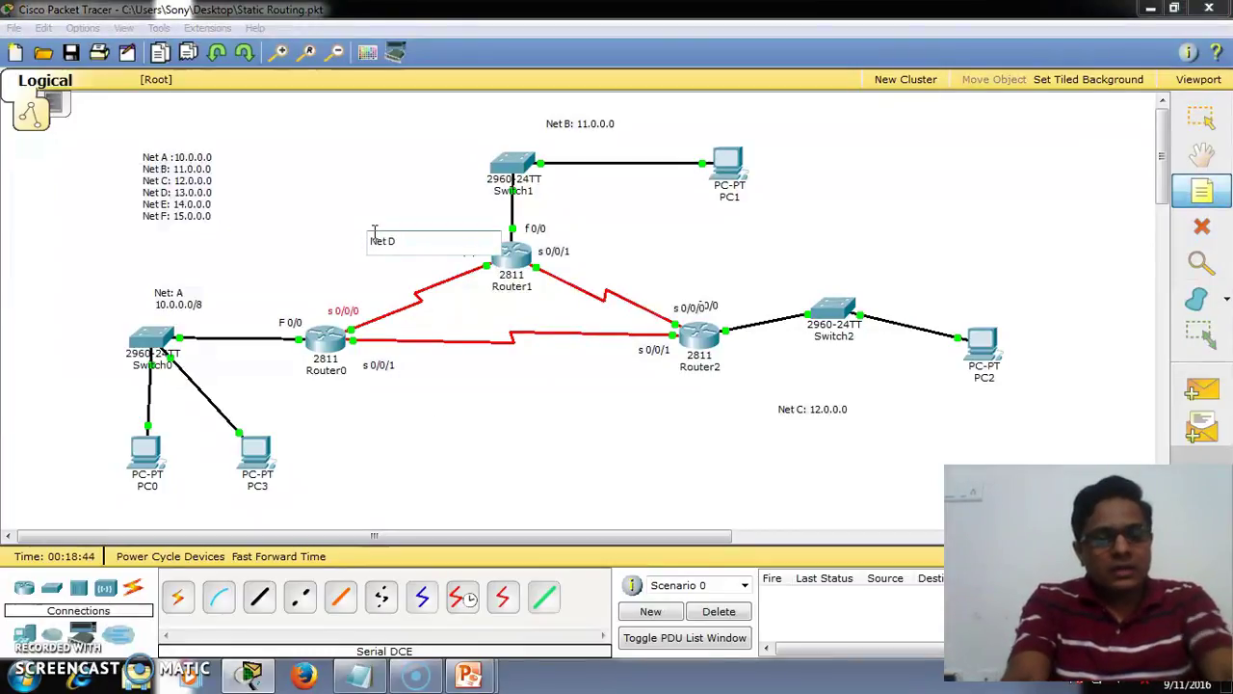
pyautogui.write('3.0.0.0')
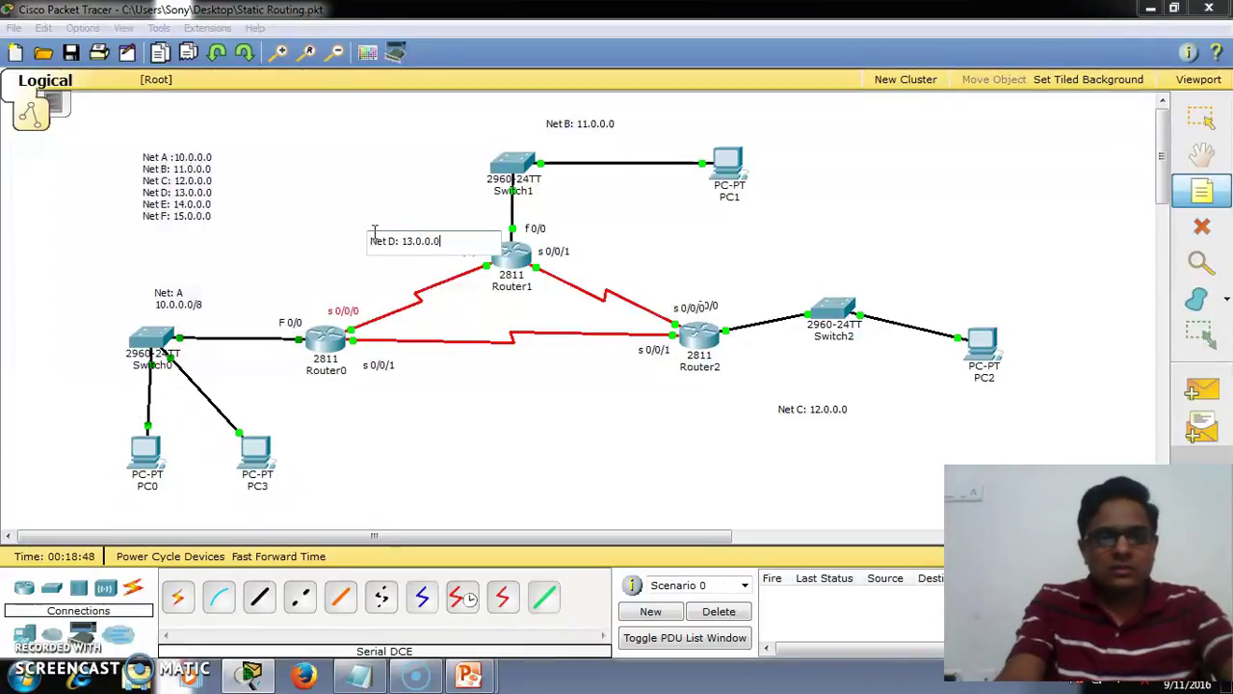
pyautogui.click(1201, 192)
pyautogui.click(647, 249)
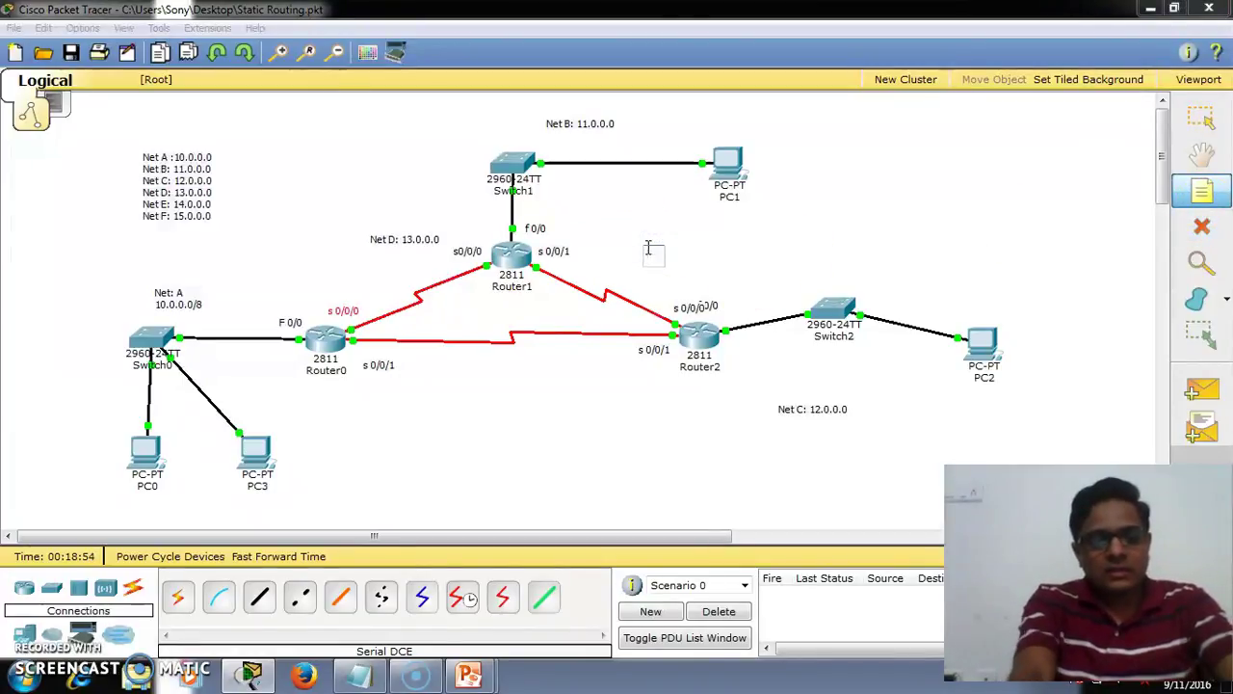
pyautogui.write('Net E')
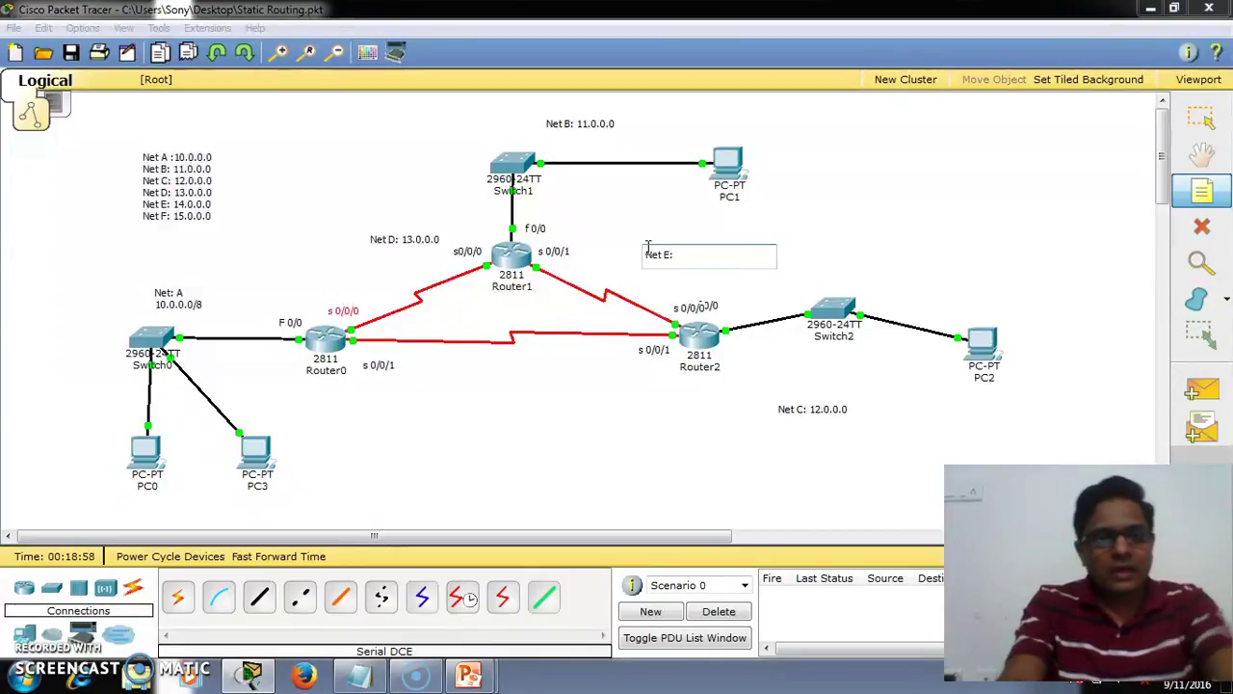
pyautogui.write(': 14.0.0.0')
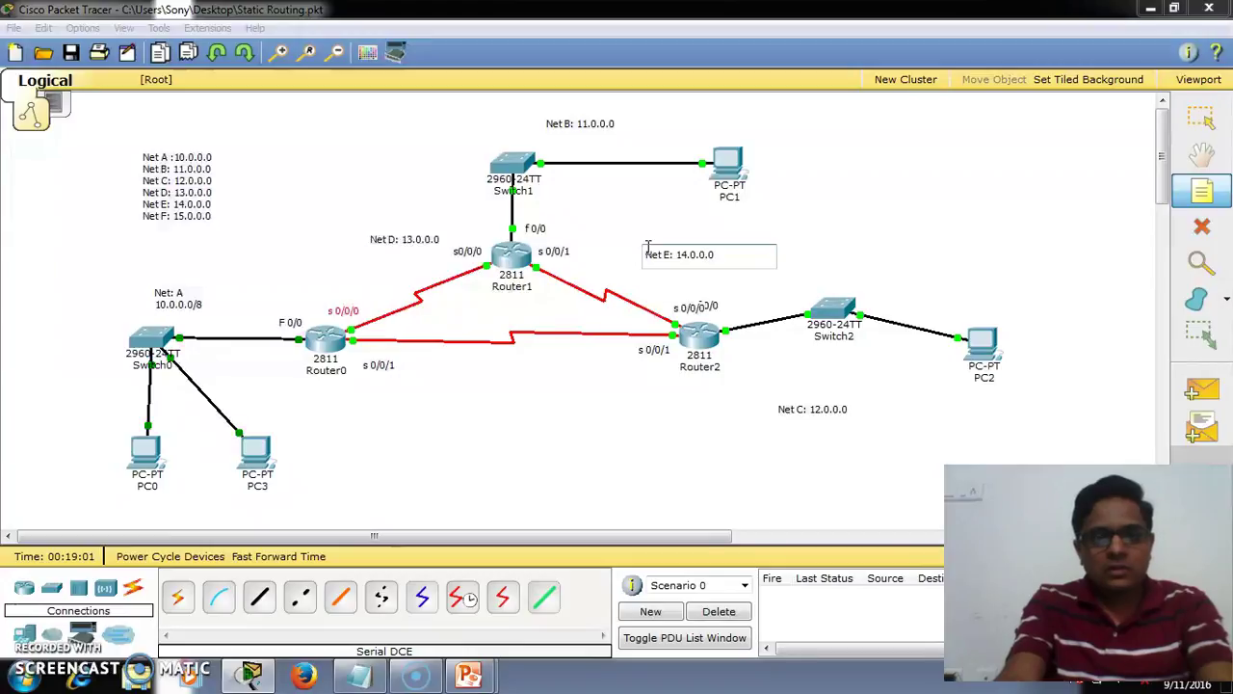
pyautogui.click(504, 377)
pyautogui.click(1187, 196)
pyautogui.click(495, 372)
pyautogui.write('Net F: 15.0.0.0')
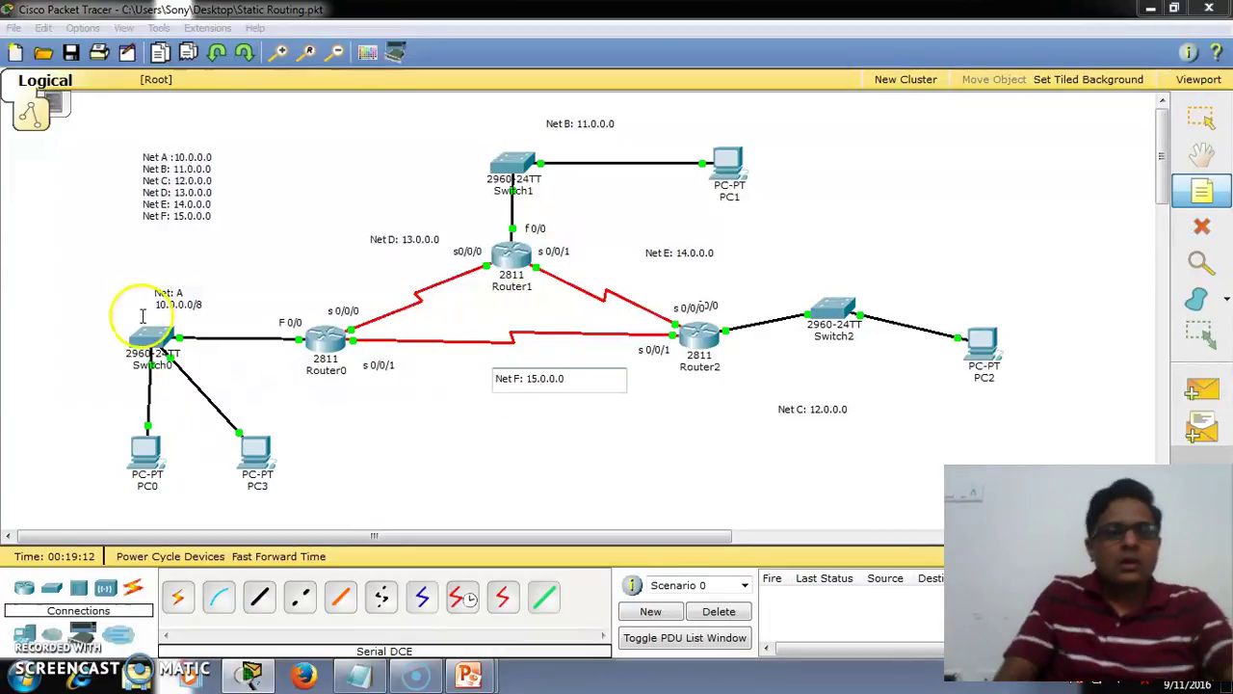